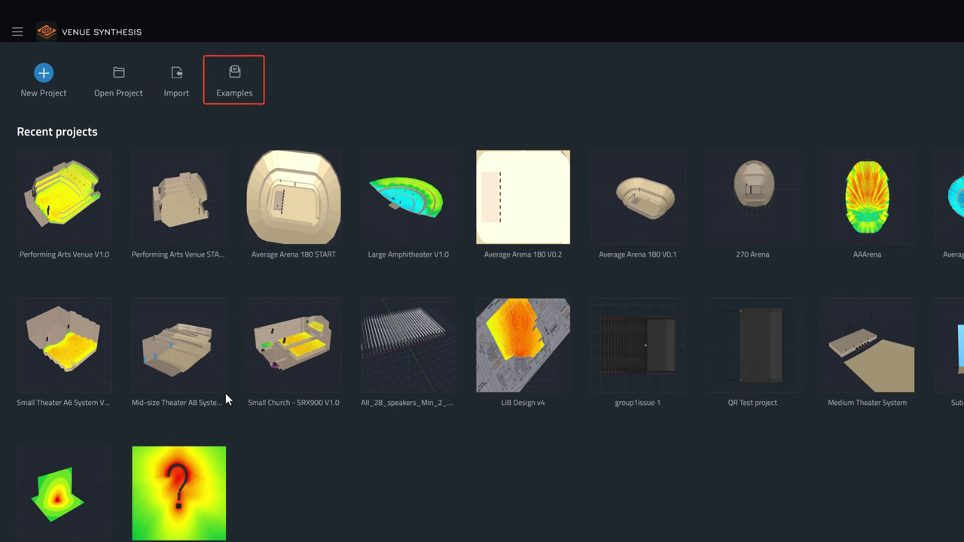
# Open the Performing Arts Venue V1.0 project from the recent projects
pyautogui.click(231, 84)
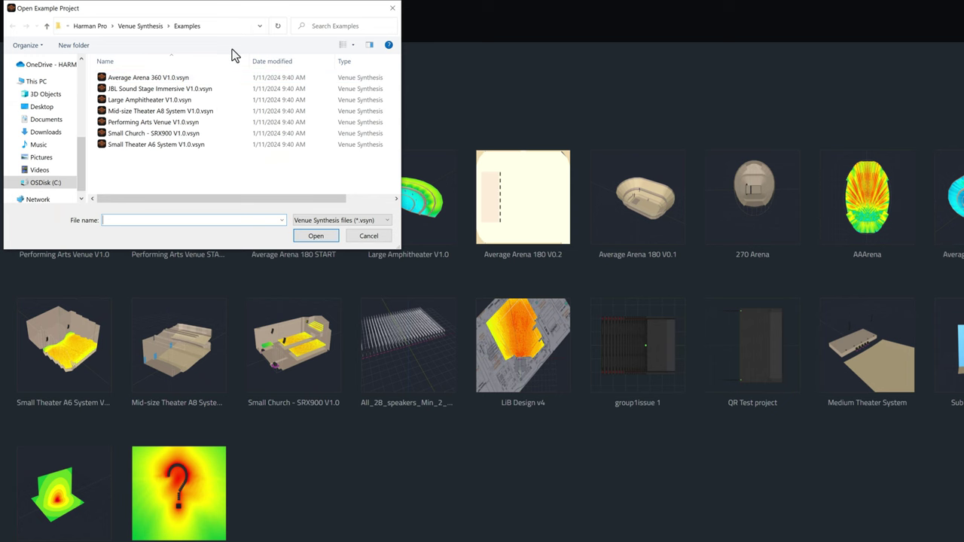
pyautogui.click(390, 9)
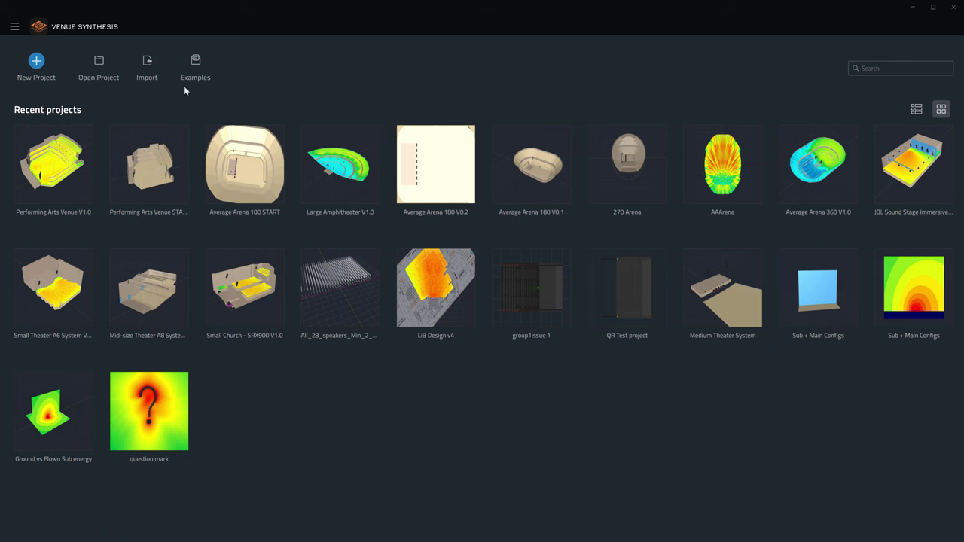
pyautogui.click(76, 161)
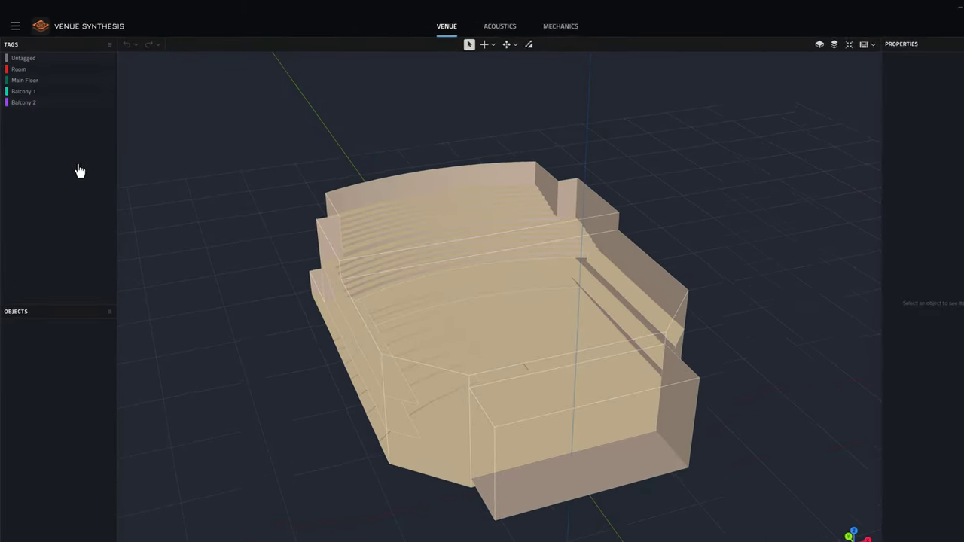
# Review the Project Details and the feet-based Settings, closing both unchanged
pyautogui.click(17, 30)
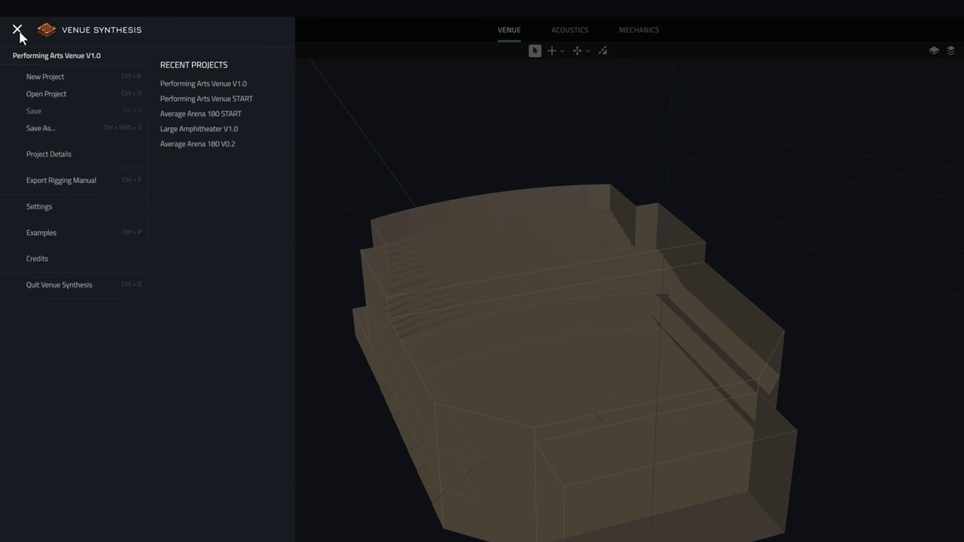
pyautogui.click(36, 158)
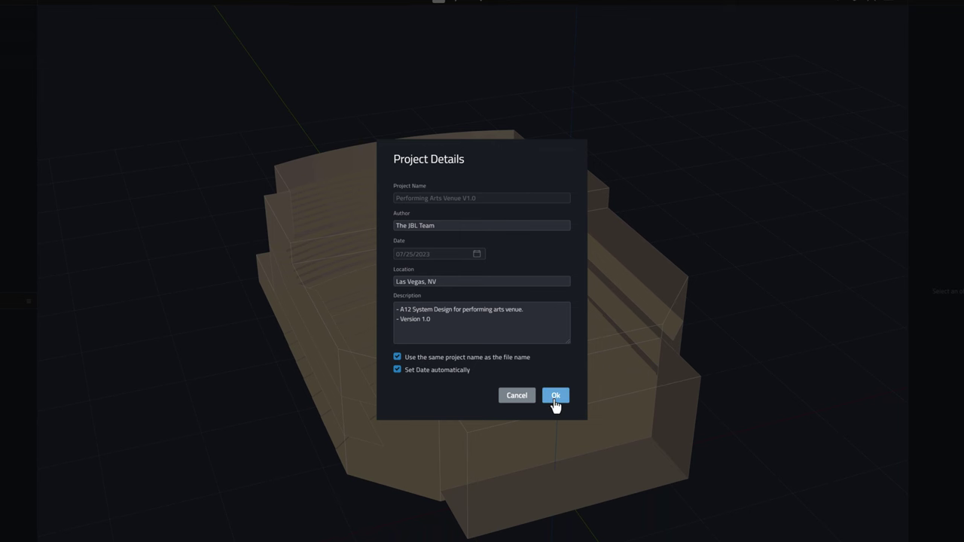
pyautogui.click(555, 400)
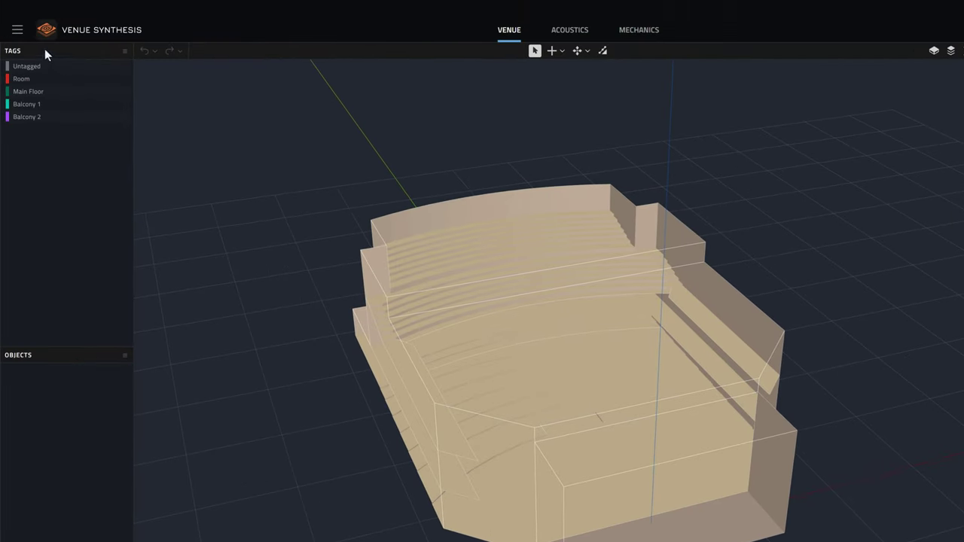
pyautogui.click(18, 30)
pyautogui.click(45, 214)
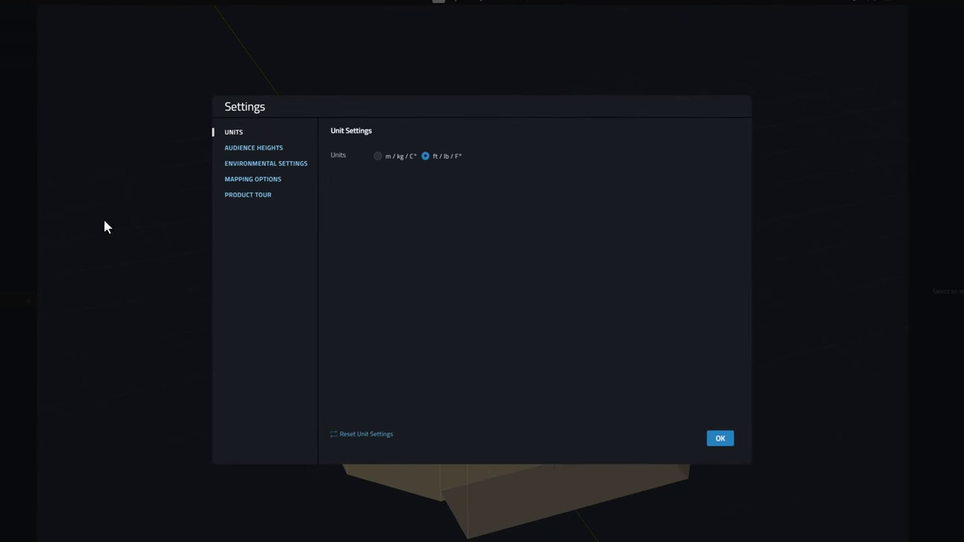
pyautogui.click(717, 443)
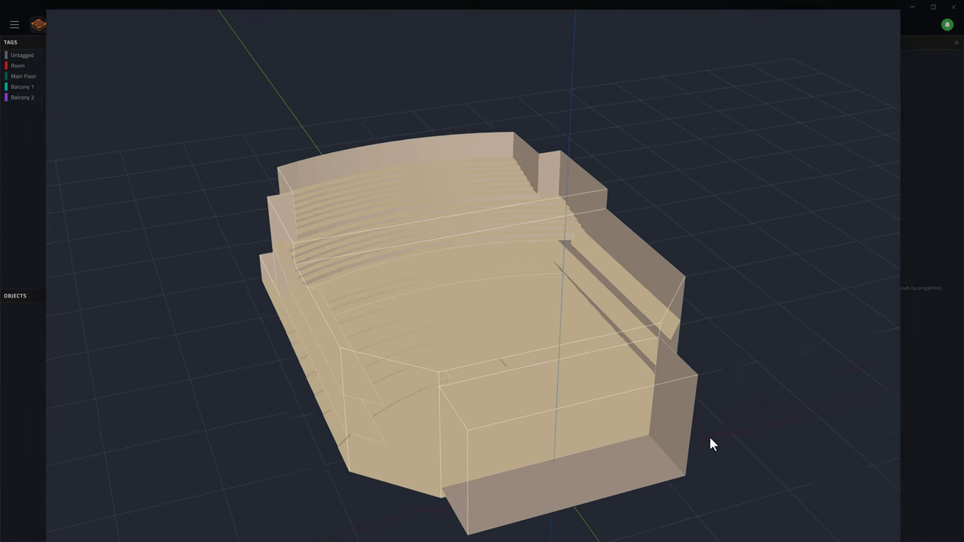
pyautogui.moveTo(675, 412); pyautogui.dragTo(570, 420)
pyautogui.moveTo(570, 419); pyautogui.dragTo(568, 370, button='right')
pyautogui.middleClick(566, 365)
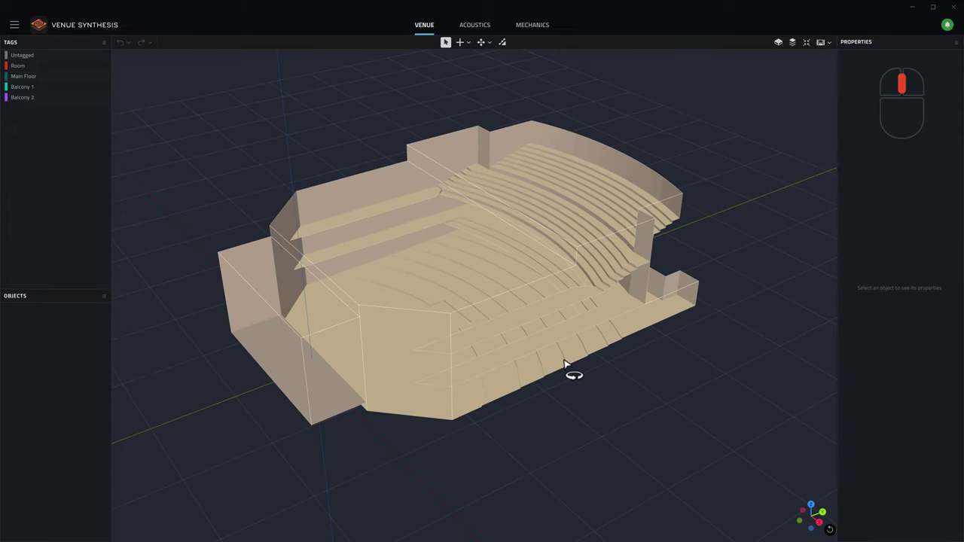
pyautogui.scroll(-4, 567, 365)
pyautogui.scroll(6, 562, 360)
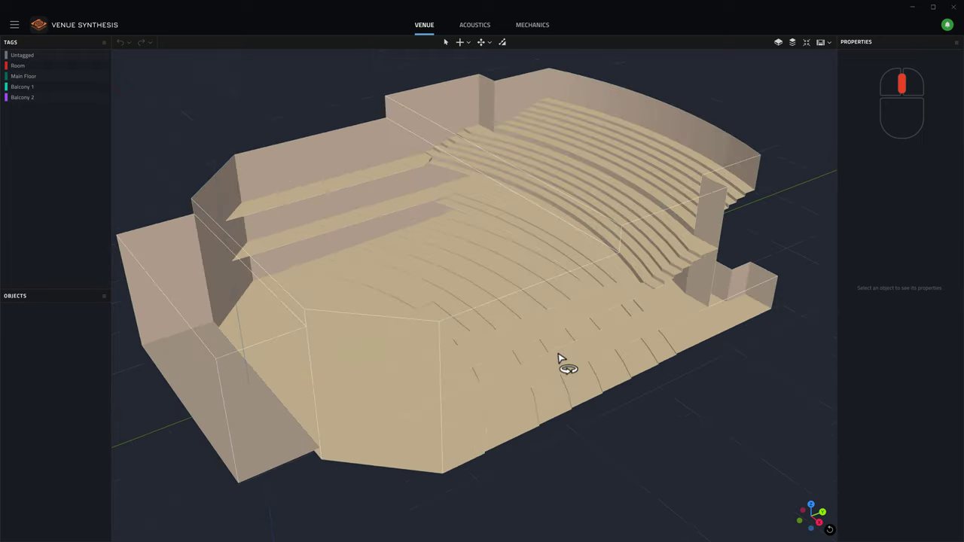
pyautogui.scroll(5, 561, 360)
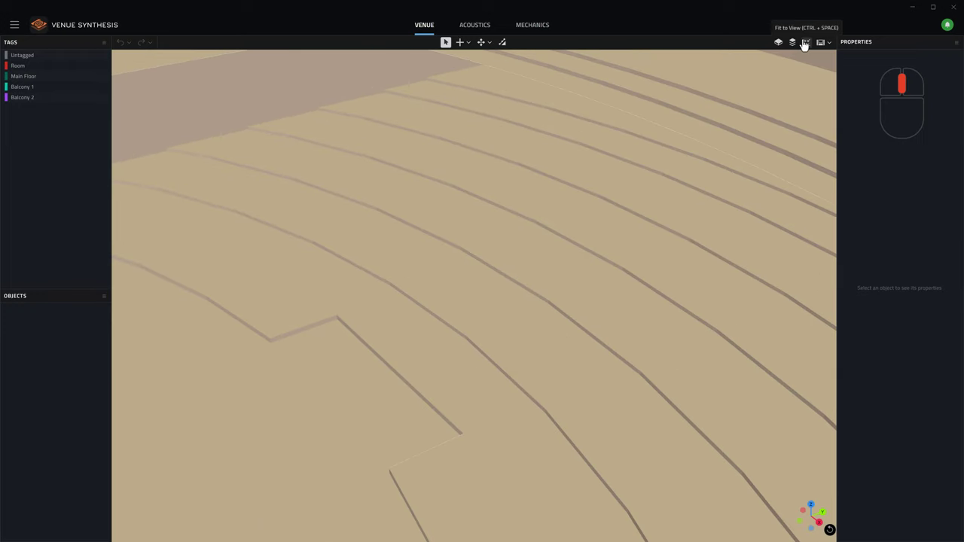
pyautogui.click(805, 43)
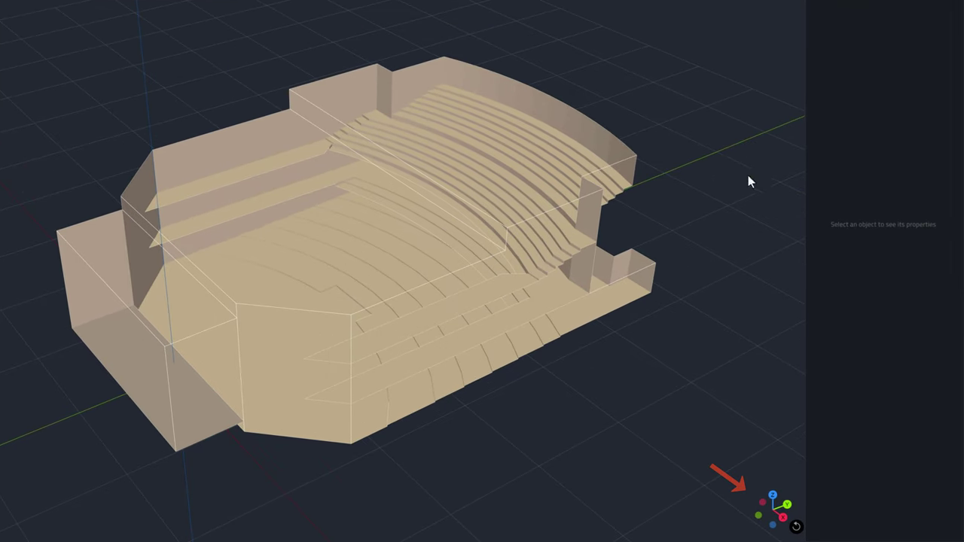
pyautogui.click(772, 497)
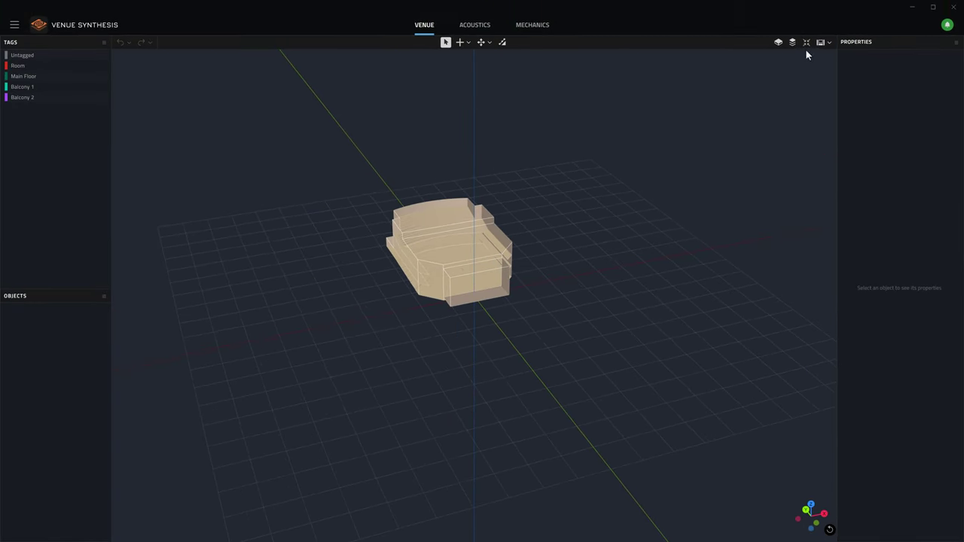
pyautogui.click(805, 45)
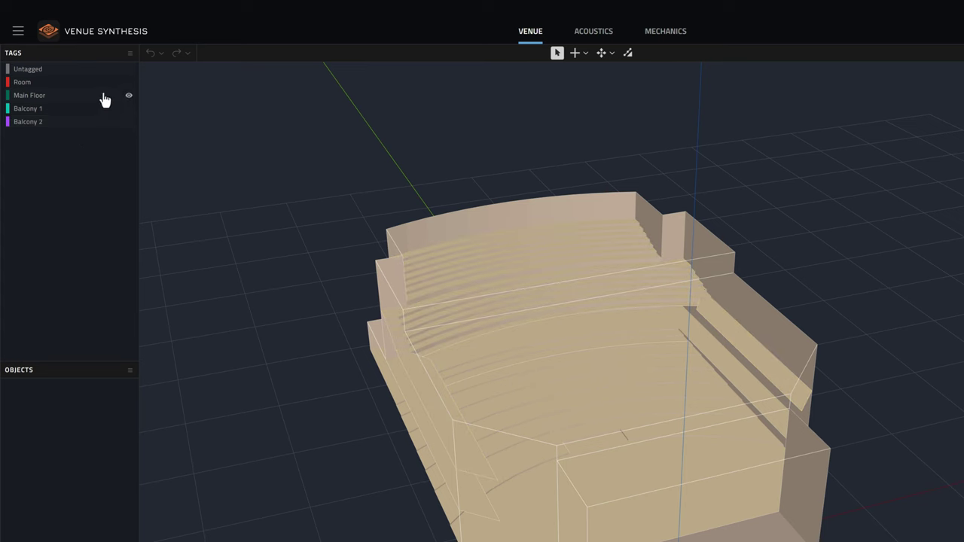
pyautogui.click(129, 83)
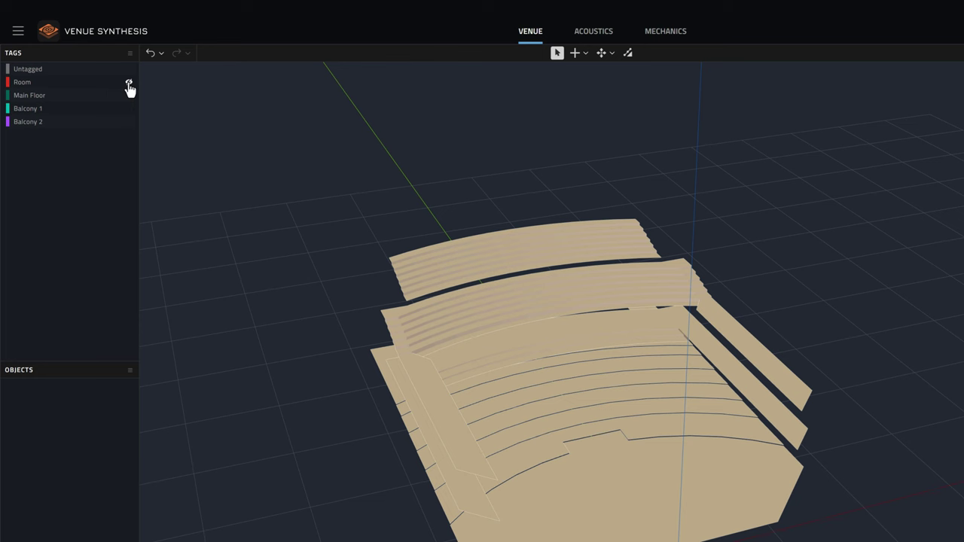
pyautogui.click(129, 83)
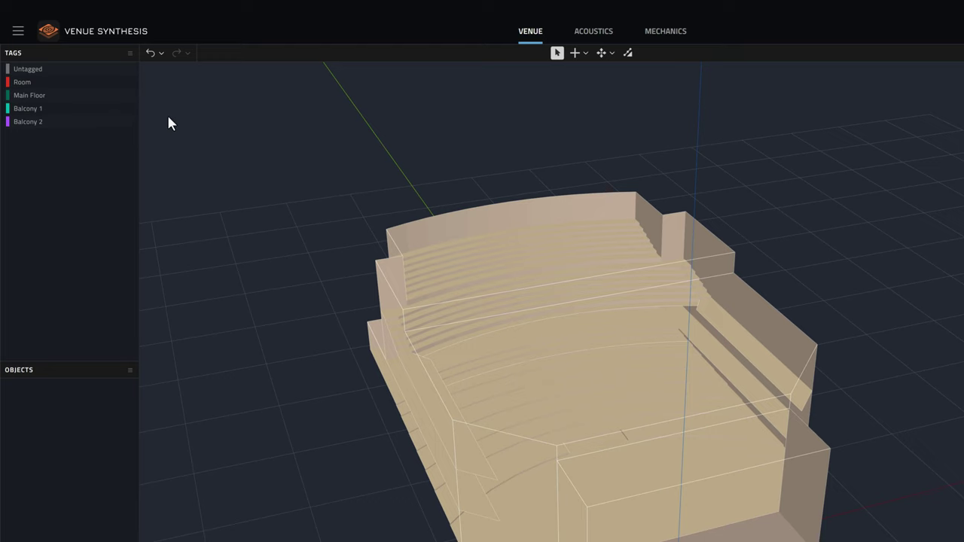
# Start a new empty project and add two new tags
pyautogui.click(112, 34)
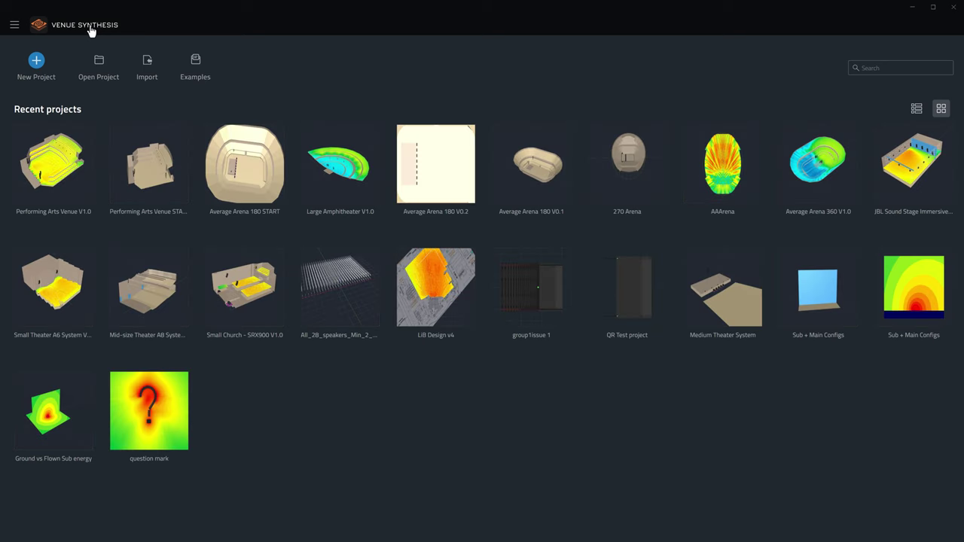
pyautogui.click(37, 63)
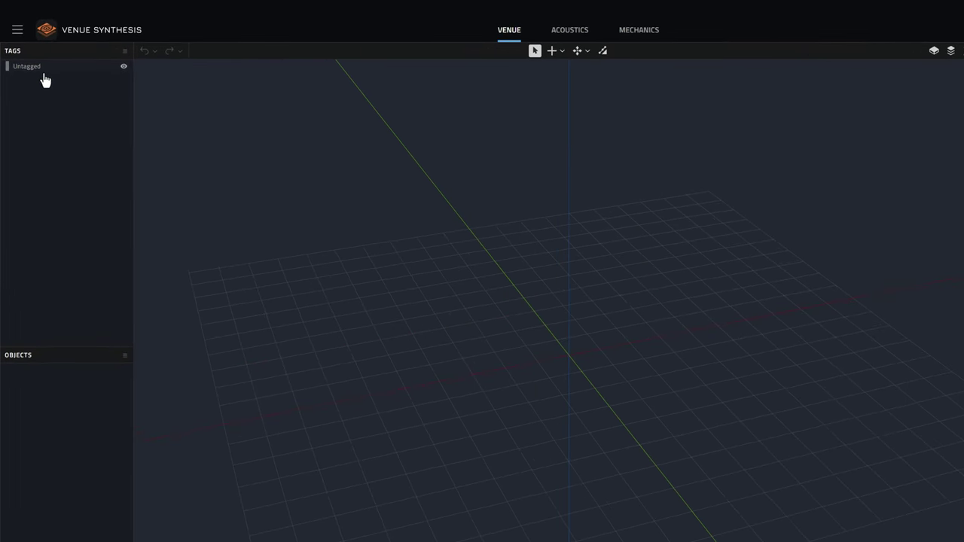
pyautogui.rightClick(41, 93)
pyautogui.click(48, 98)
pyautogui.rightClick(50, 99)
pyautogui.click(55, 109)
# Rename the two new tags to Venue and Audience
pyautogui.rightClick(34, 83)
pyautogui.click(41, 103)
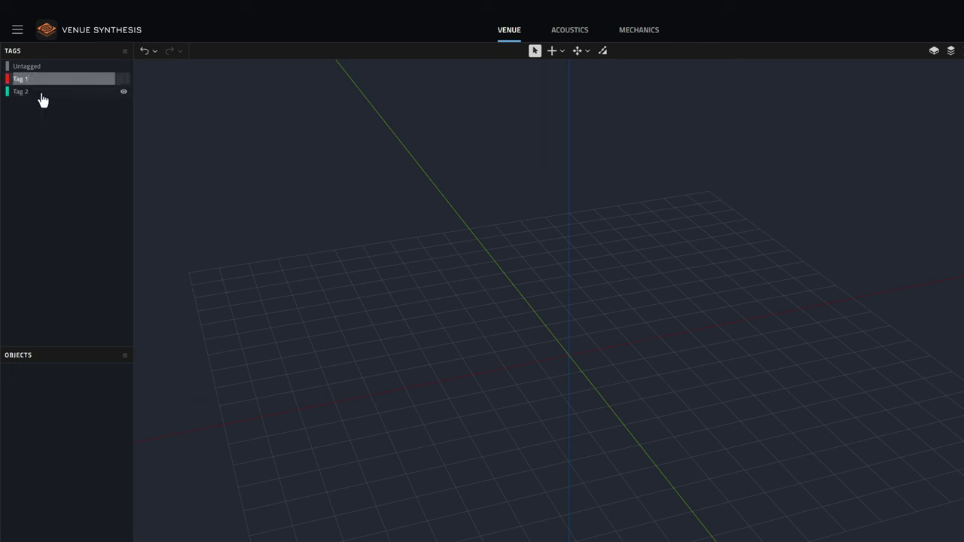
pyautogui.write('Venue')
pyautogui.rightClick(43, 92)
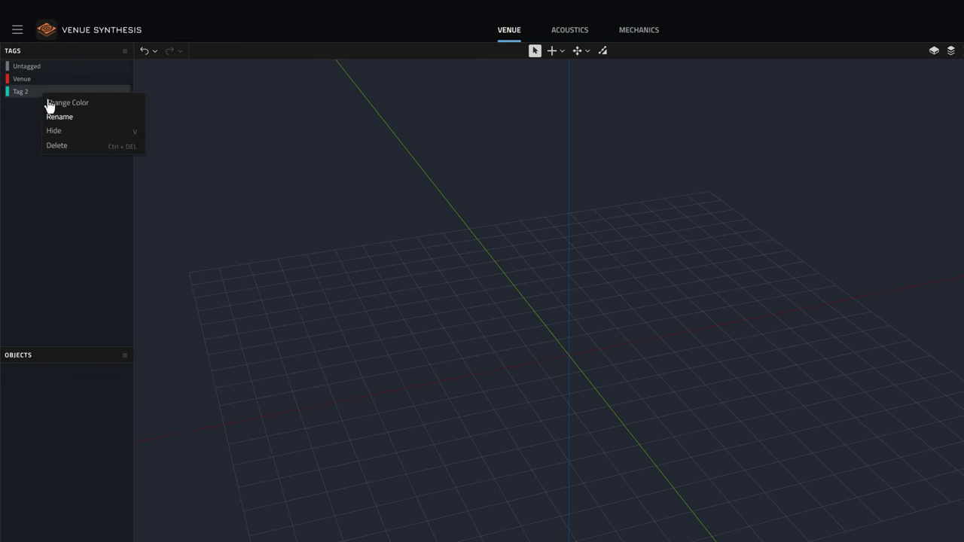
pyautogui.click(48, 112)
pyautogui.write('Audience')
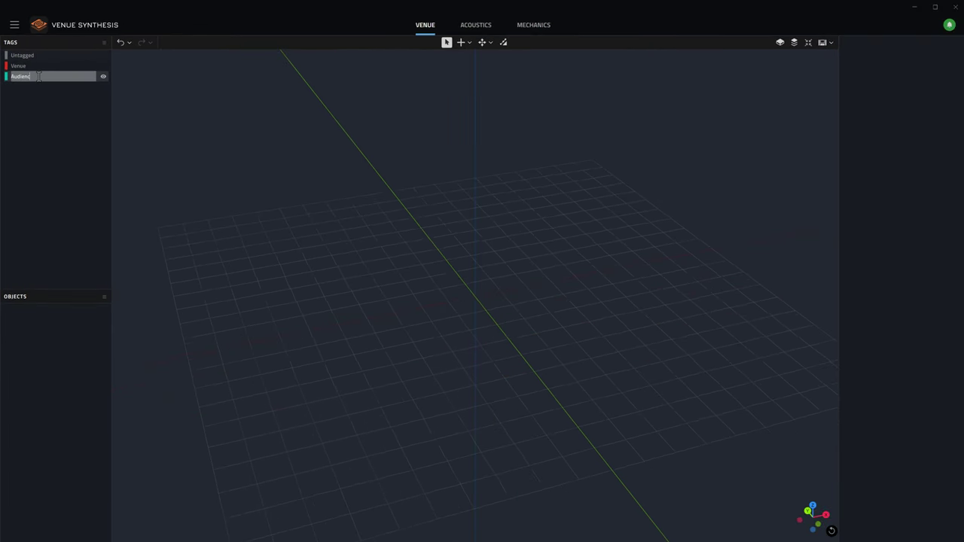
pyautogui.press('Return')
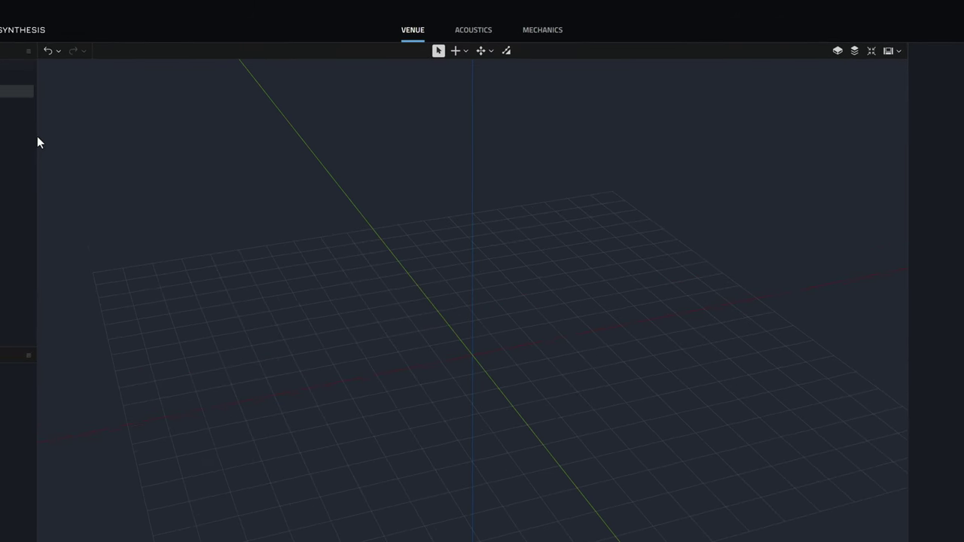
pyautogui.click(456, 53)
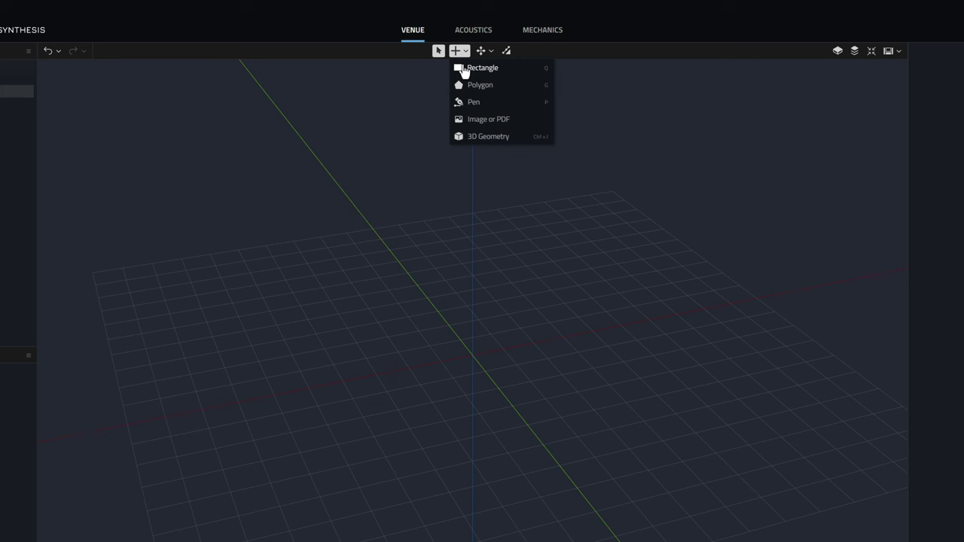
# Draw a 210.02 by 107.32 ft rectangular plane on the ground grid
pyautogui.click(481, 67)
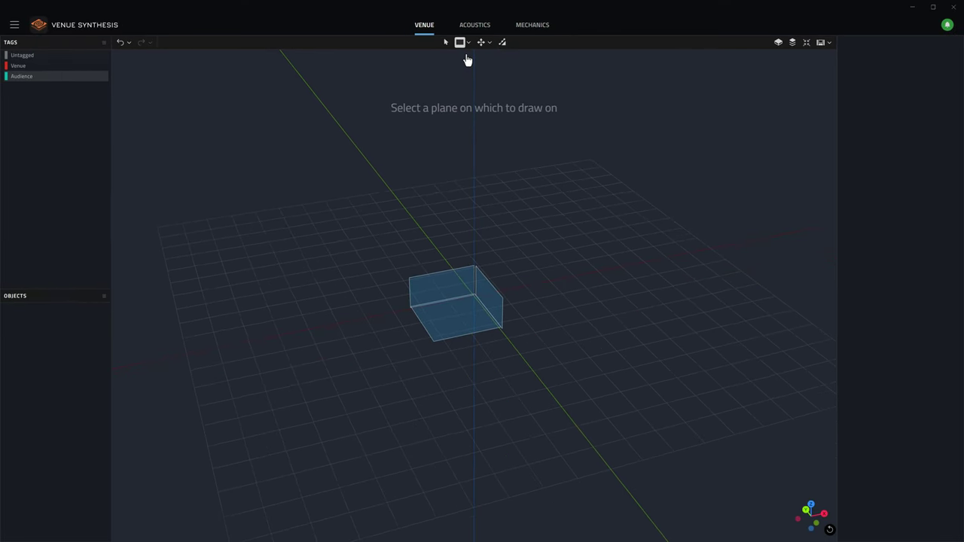
pyautogui.click(467, 323)
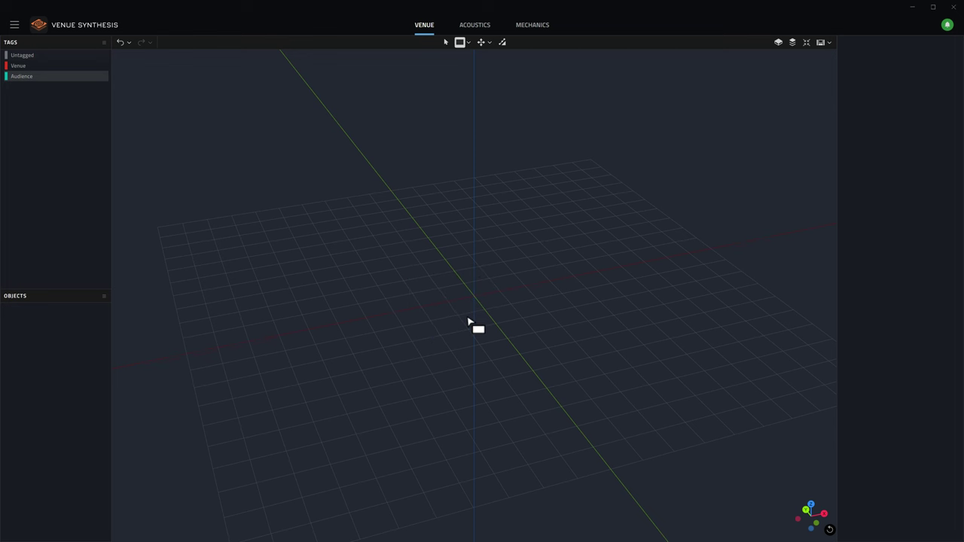
pyautogui.moveTo(467, 323)
pyautogui.mouseDown()
pyautogui.moveTo(490, 312)
pyautogui.moveTo(495, 265)
pyautogui.moveTo(484, 230)
pyautogui.mouseUp()
pyautogui.scroll(5, 488, 252)
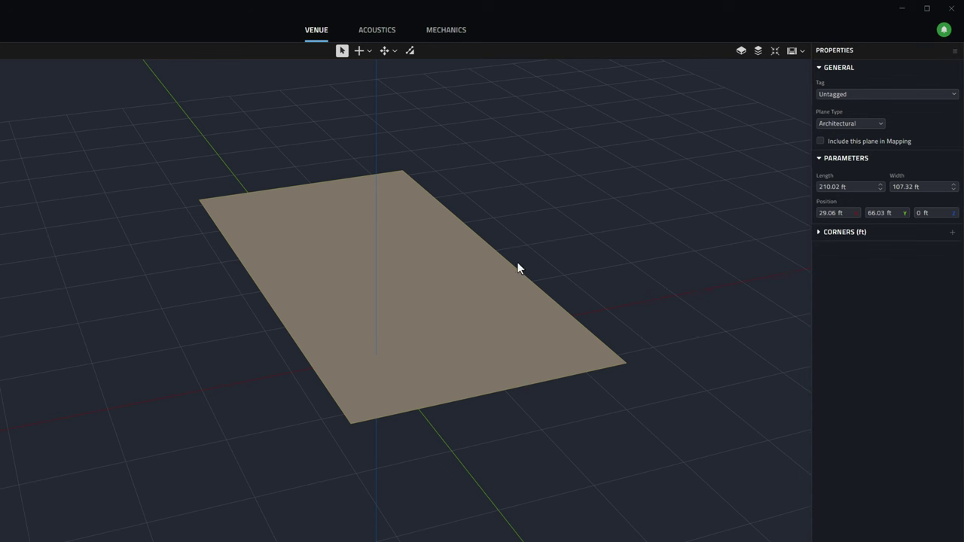
pyautogui.click(862, 99)
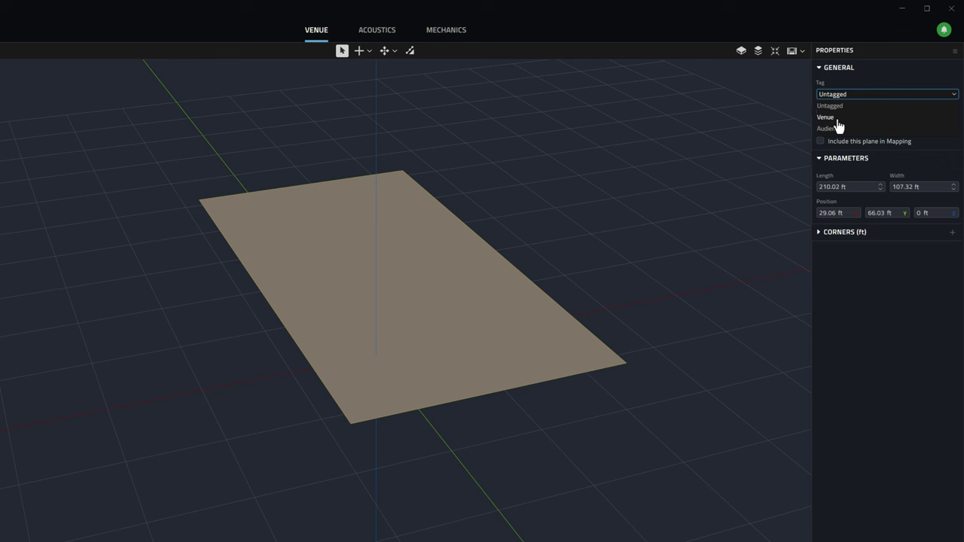
# Tag the plane Venue and set its plane type to Seated Audience
pyautogui.click(828, 117)
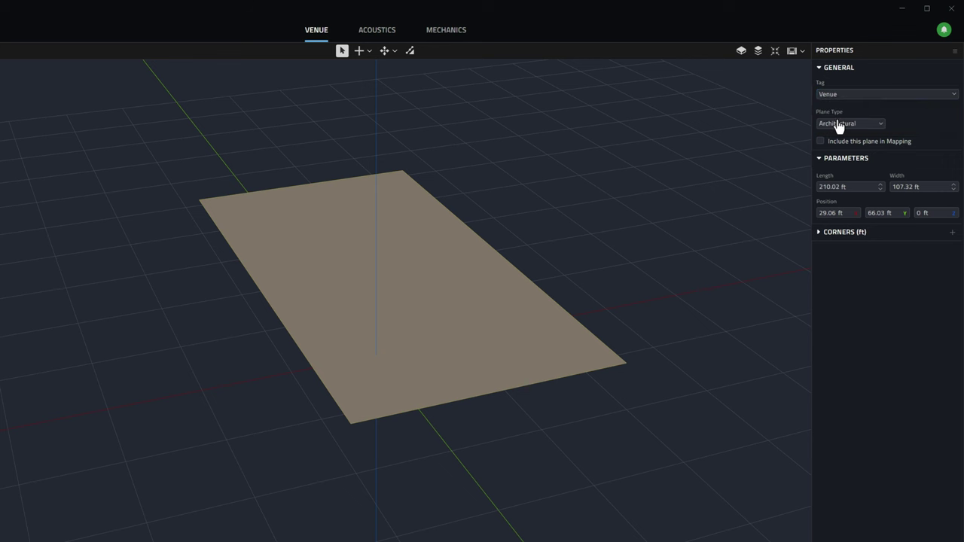
pyautogui.click(879, 130)
pyautogui.click(880, 126)
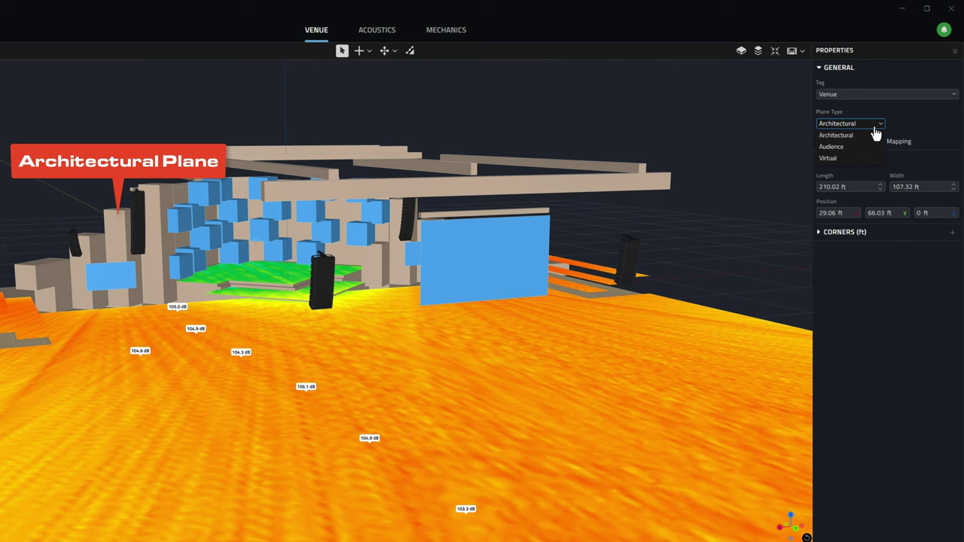
pyautogui.click(860, 149)
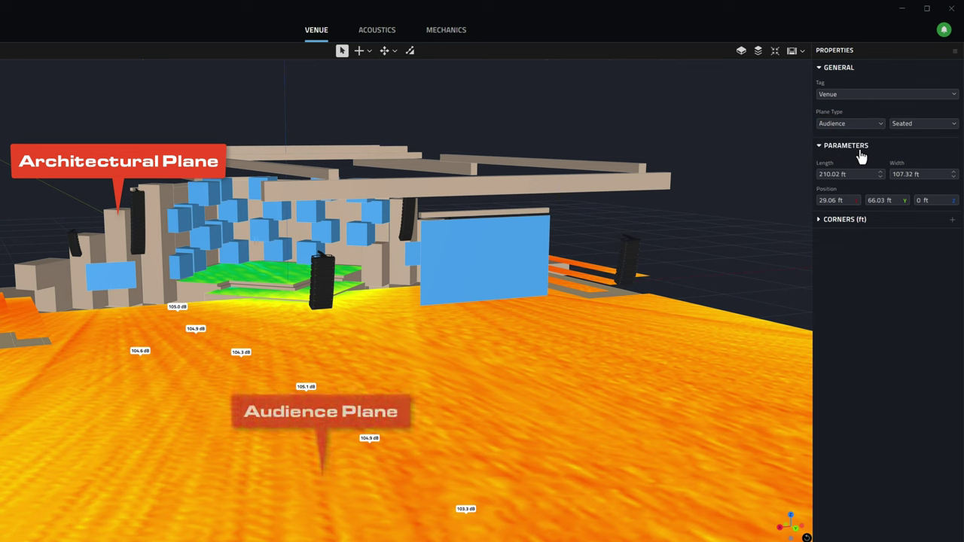
pyautogui.click(953, 125)
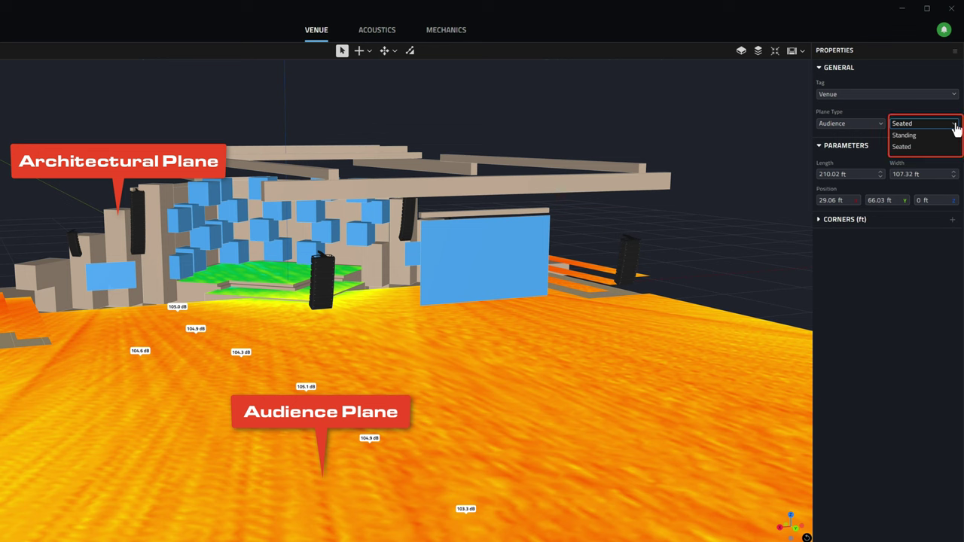
pyautogui.click(955, 127)
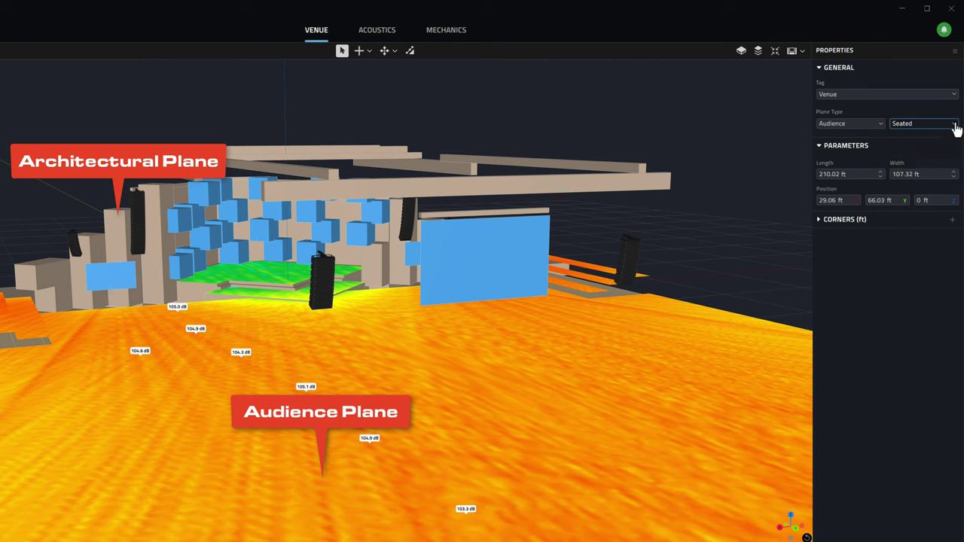
pyautogui.click(881, 126)
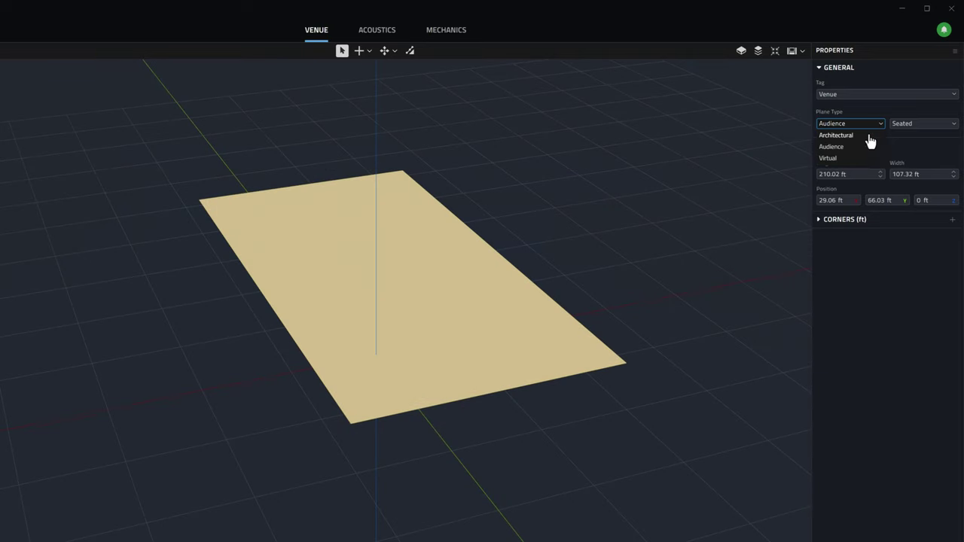
# Make the plane Architectural with length 200 ft and width 100 ft
pyautogui.click(869, 137)
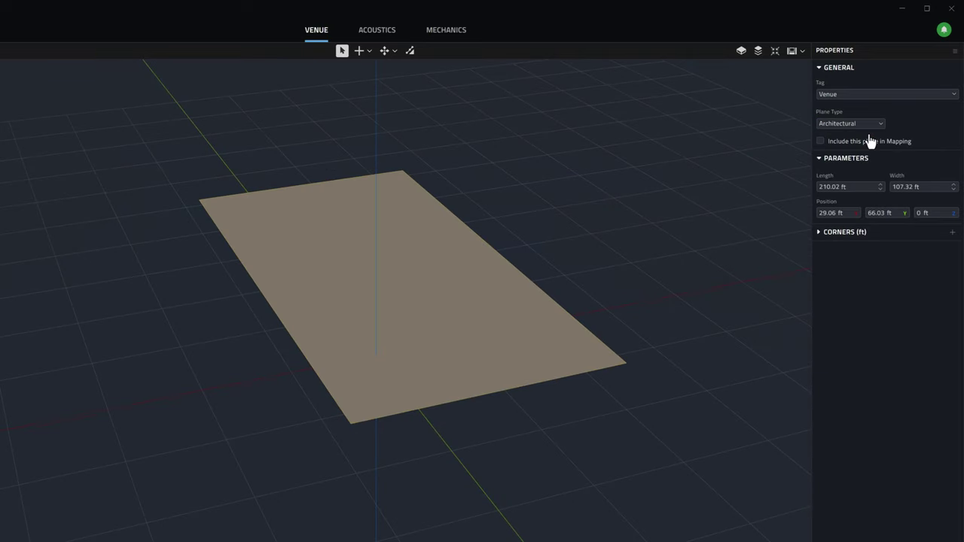
pyautogui.click(830, 189)
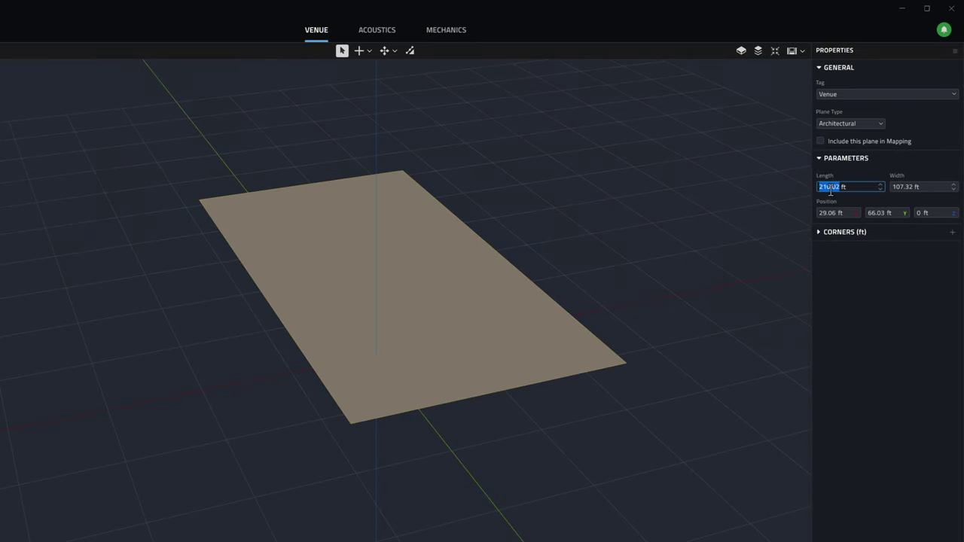
pyautogui.write('200')
pyautogui.press('Return')
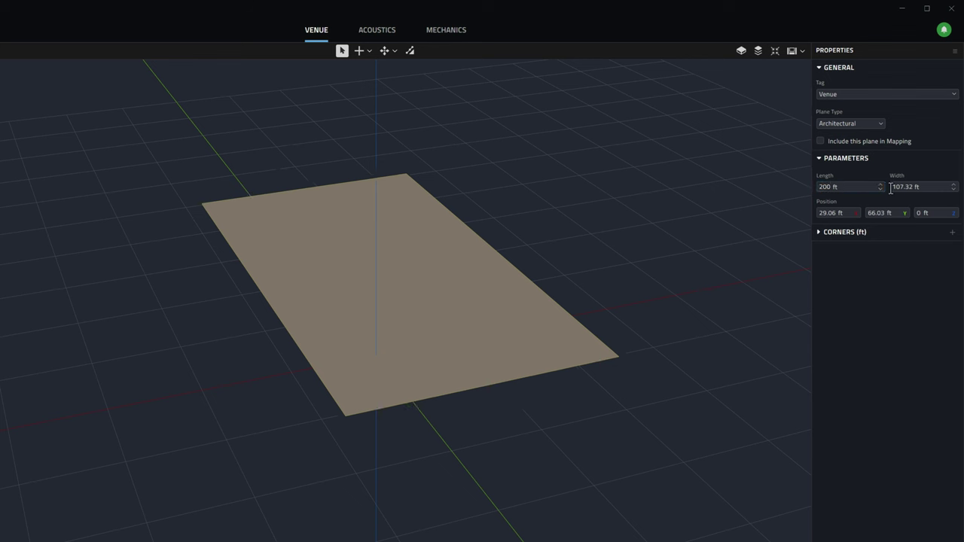
pyautogui.click(892, 187)
pyautogui.write('100')
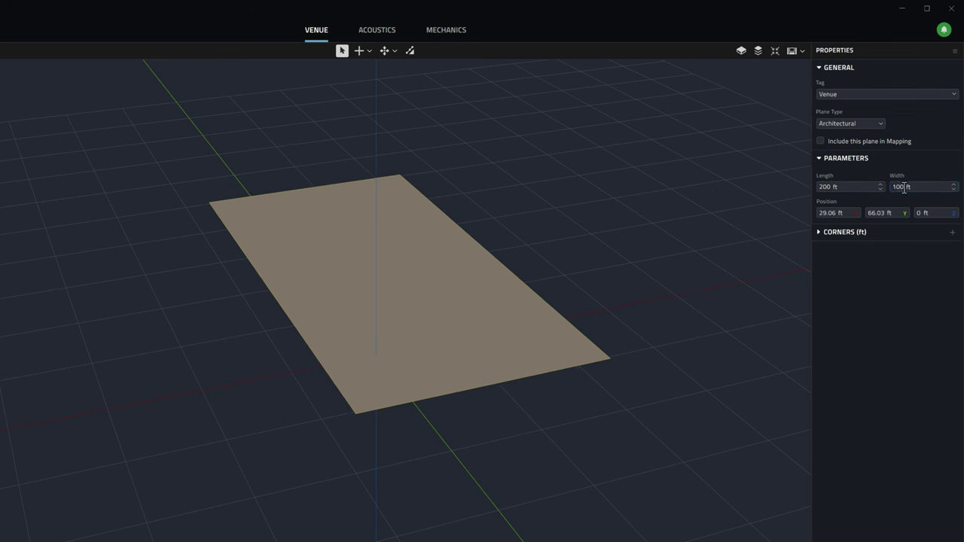
# Position the plane at X 0, Y 100, Z -0.5 ft
pyautogui.click(834, 214)
pyautogui.write('0')
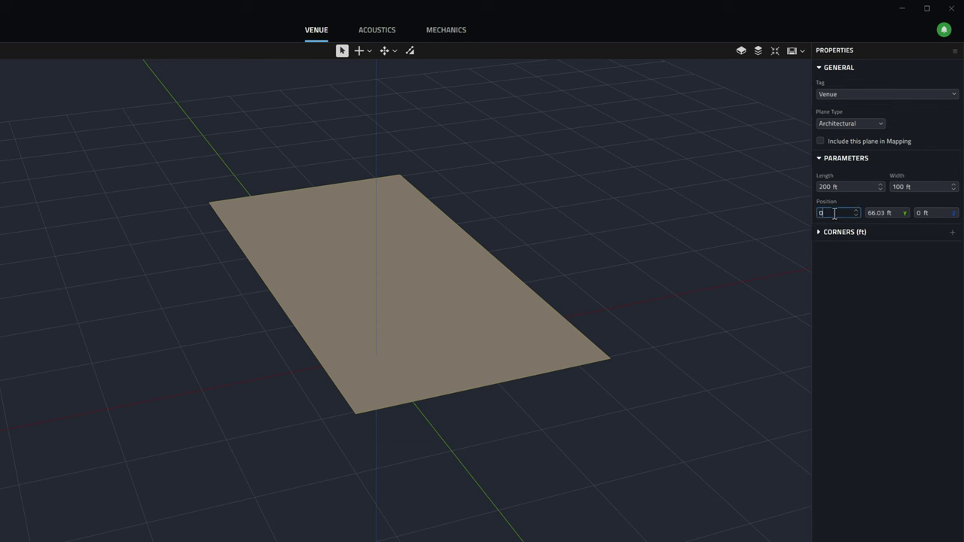
pyautogui.click(872, 213)
pyautogui.write('100')
pyautogui.click(919, 213)
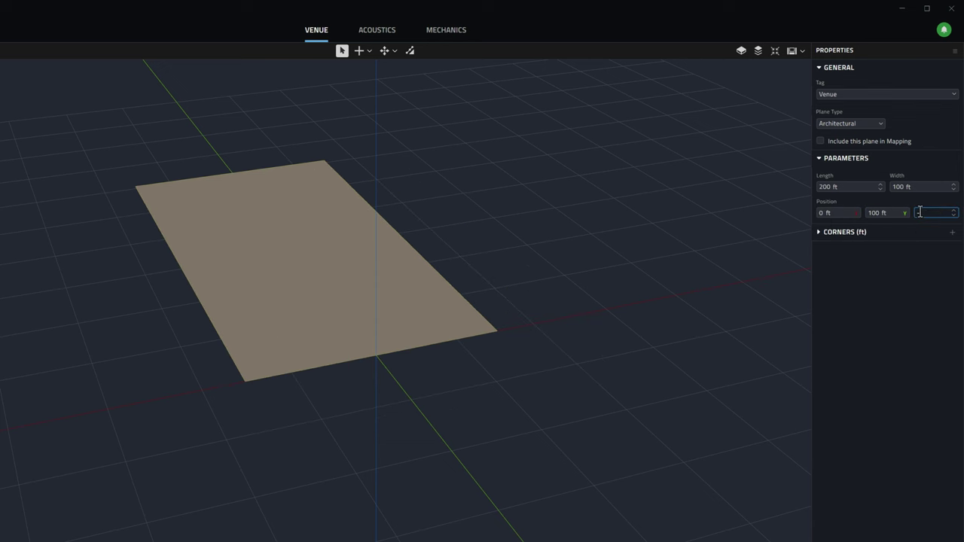
pyautogui.write('-0.5')
pyautogui.press('Return')
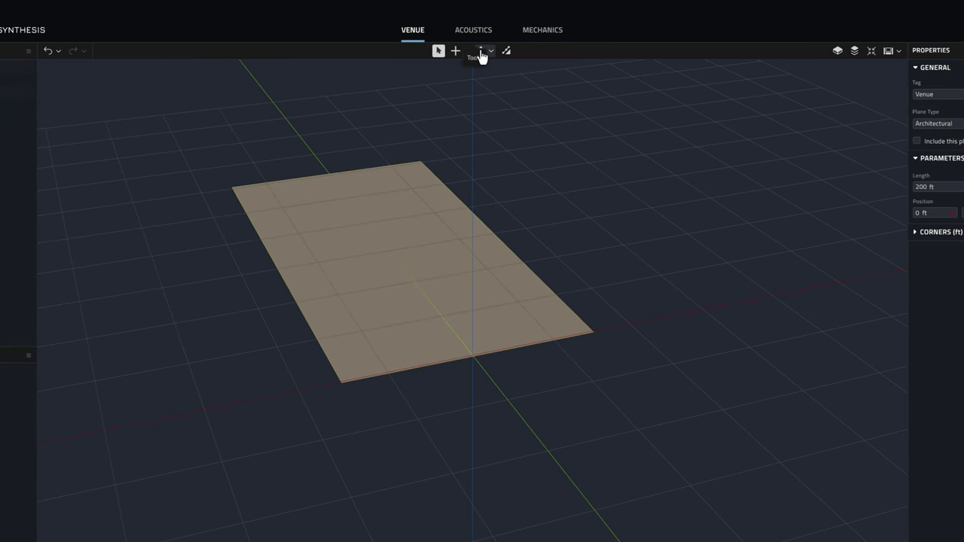
# Slide the plane along the green axis with the Move tool
pyautogui.click(486, 51)
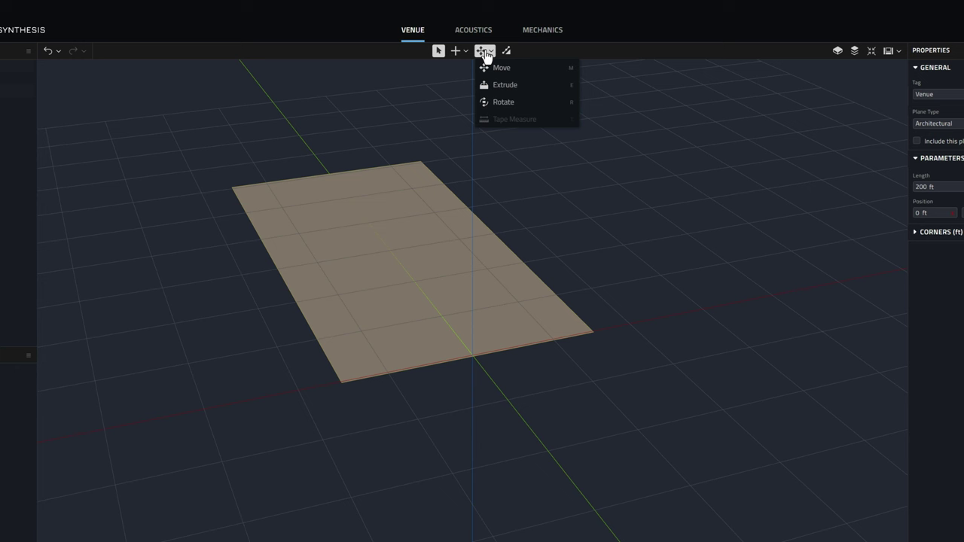
pyautogui.click(519, 76)
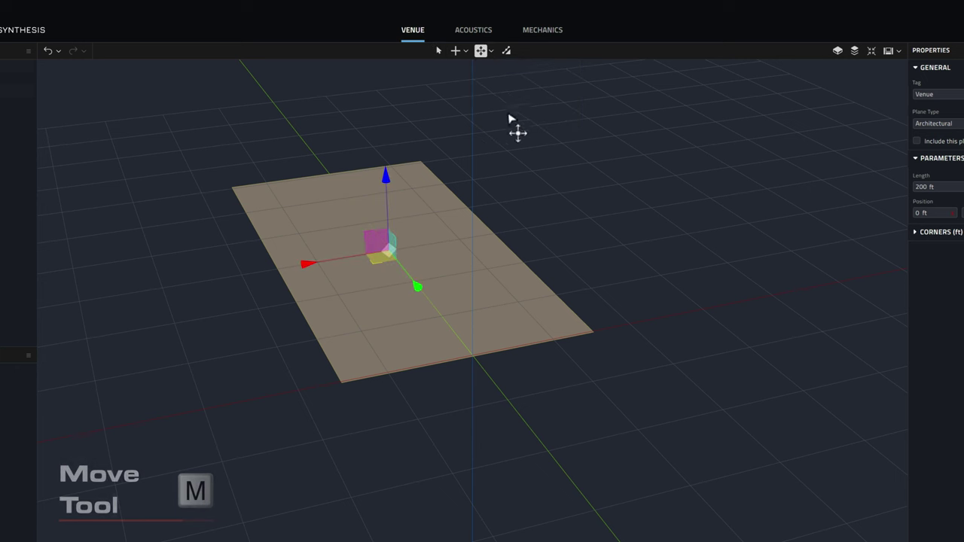
pyautogui.moveTo(416, 286); pyautogui.dragTo(432, 328)
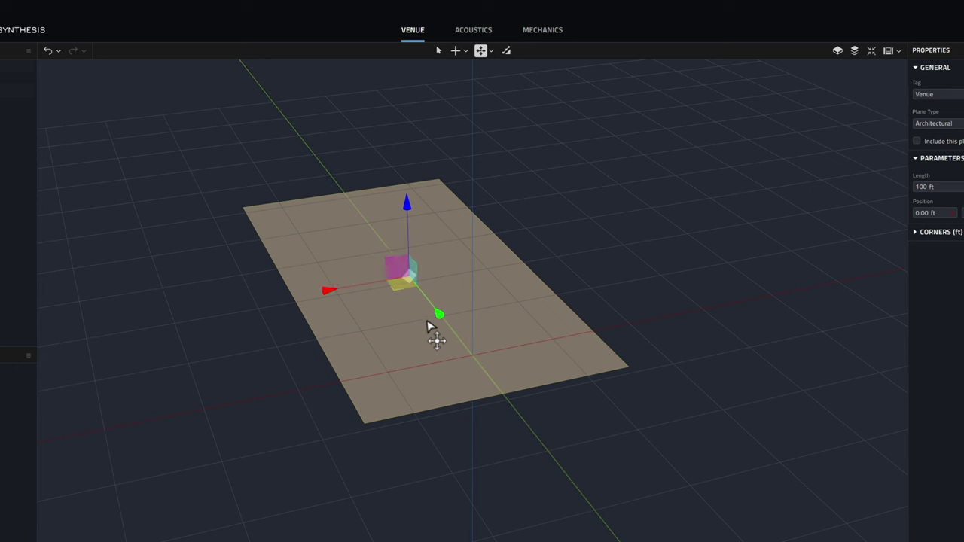
# Extrude the plane 30 ft upward into a box and fit it in view
pyautogui.click(485, 51)
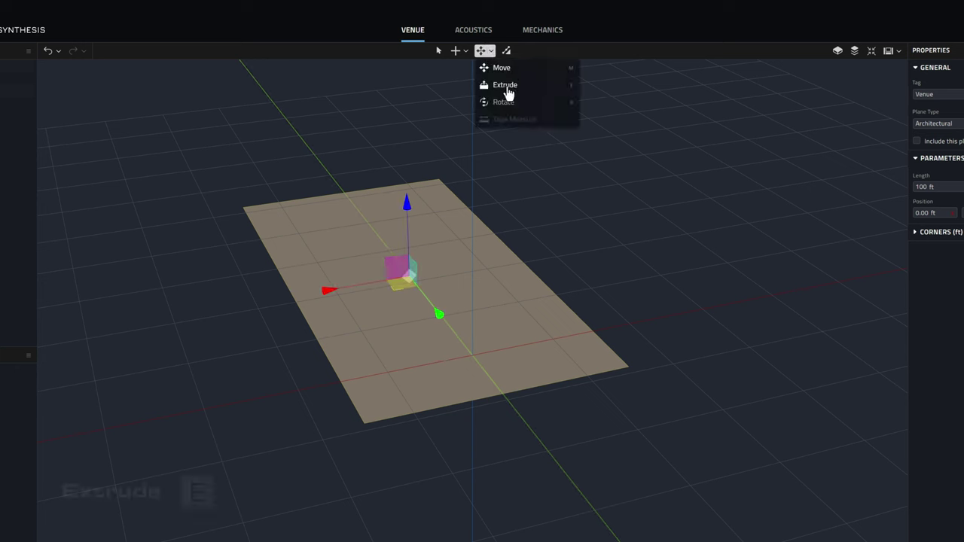
pyautogui.click(504, 85)
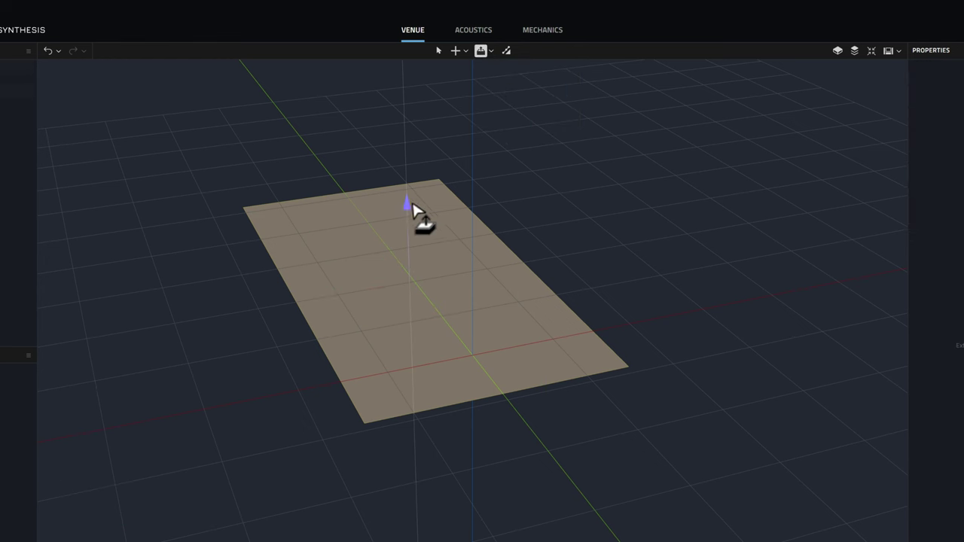
pyautogui.moveTo(408, 204); pyautogui.dragTo(398, 110)
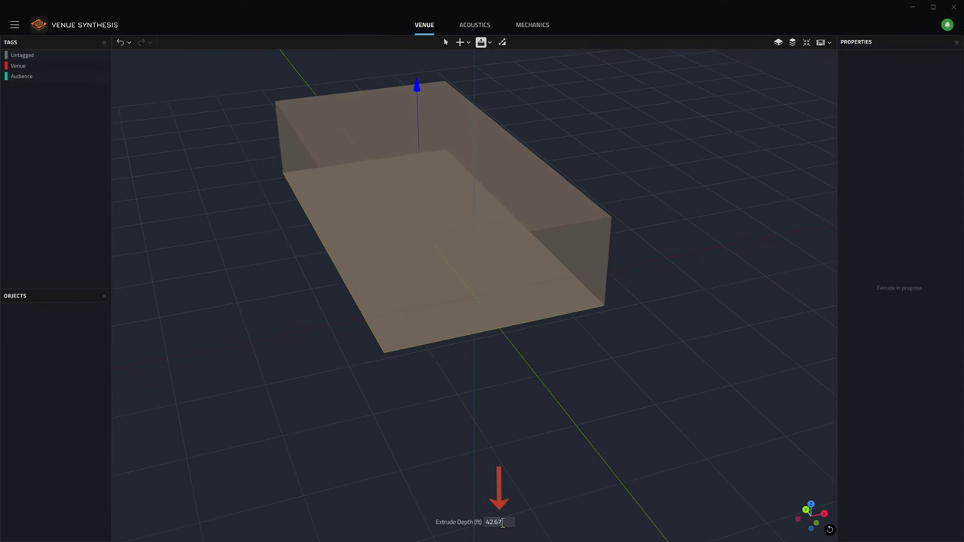
pyautogui.click(505, 521)
pyautogui.write('30')
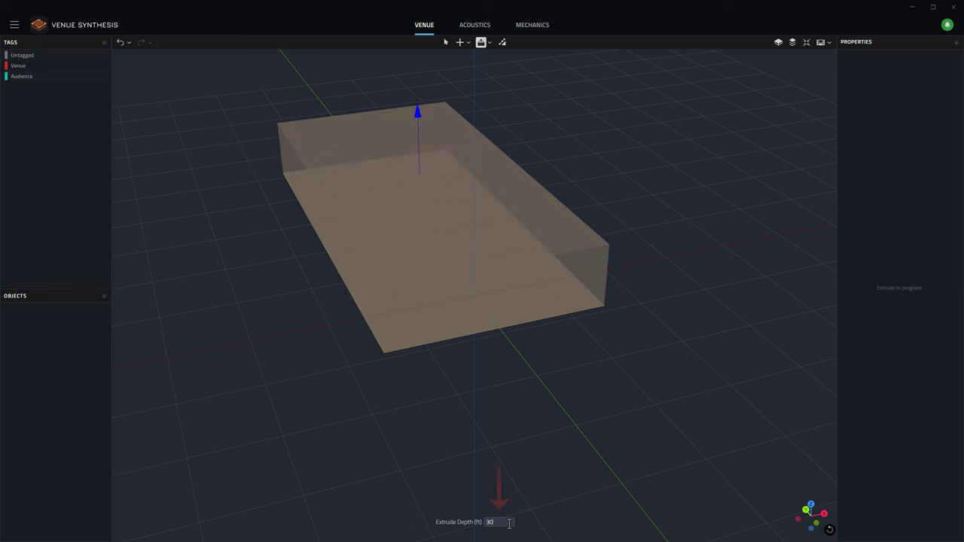
pyautogui.press('Return')
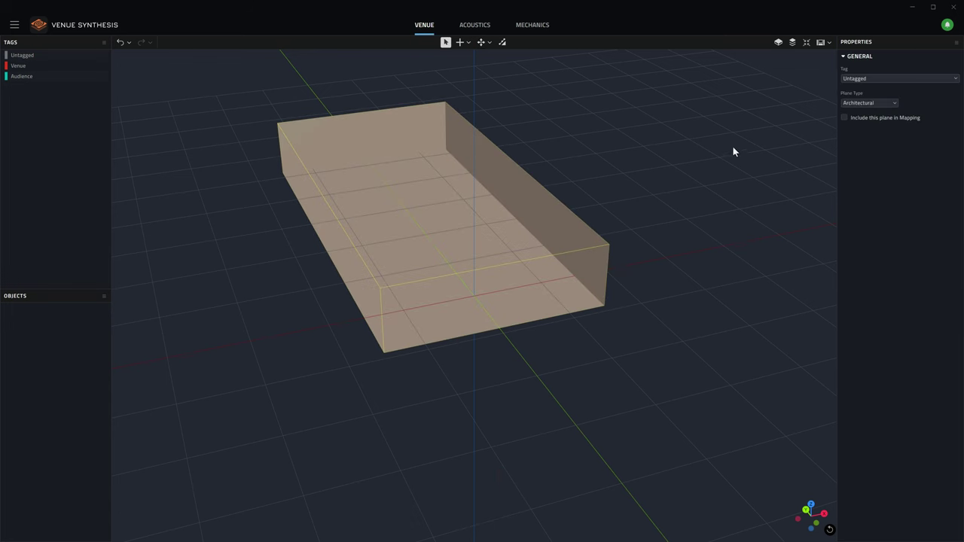
pyautogui.click(805, 45)
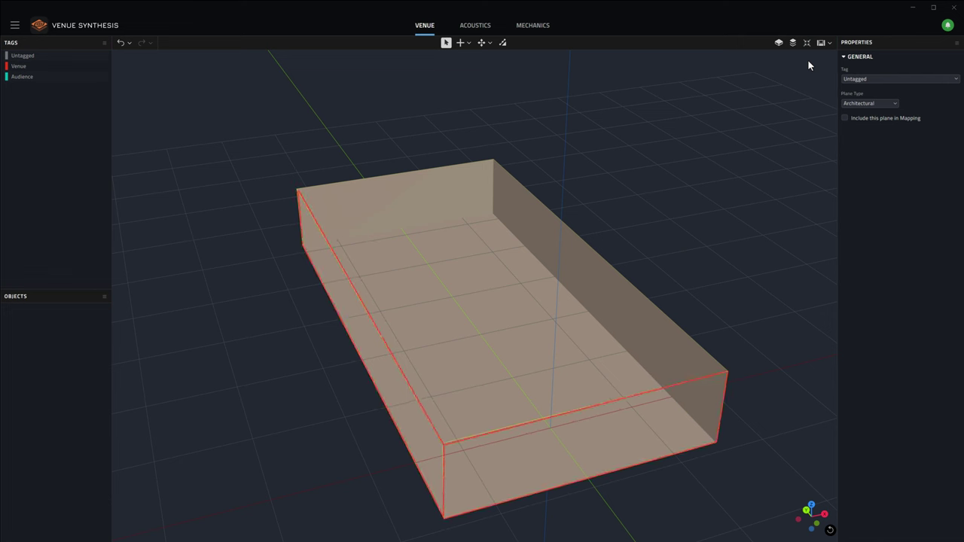
pyautogui.moveTo(808, 66)
pyautogui.mouseDown()
pyautogui.moveTo(502, 236)
pyautogui.moveTo(422, 243)
pyautogui.moveTo(338, 233)
pyautogui.moveTo(309, 244)
pyautogui.mouseUp()
pyautogui.scroll(-10, 308, 240)
# Draw a rectangle at the end of the box floor and extrude it
pyautogui.press('r')
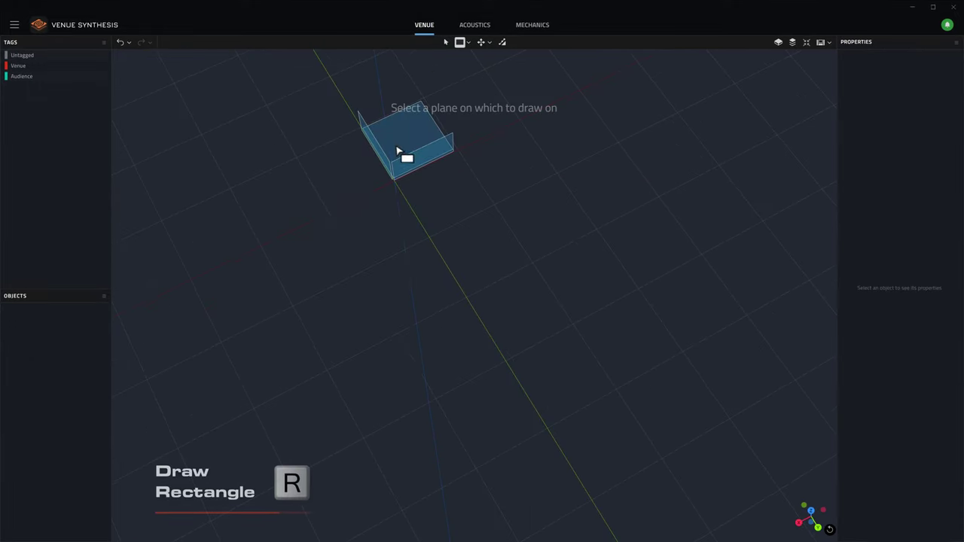
pyautogui.click(400, 156)
pyautogui.click(280, 187)
pyautogui.click(470, 154)
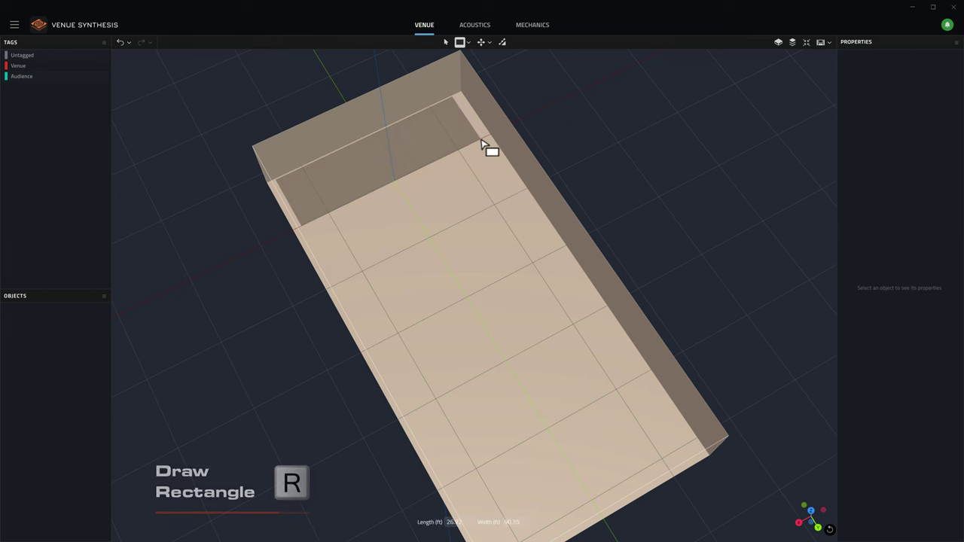
pyautogui.press('e')
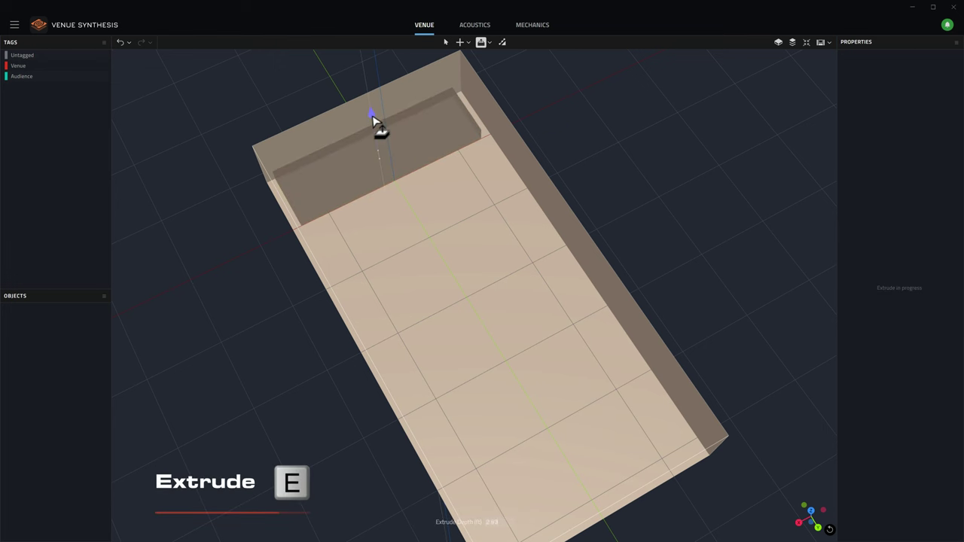
pyautogui.click(377, 125)
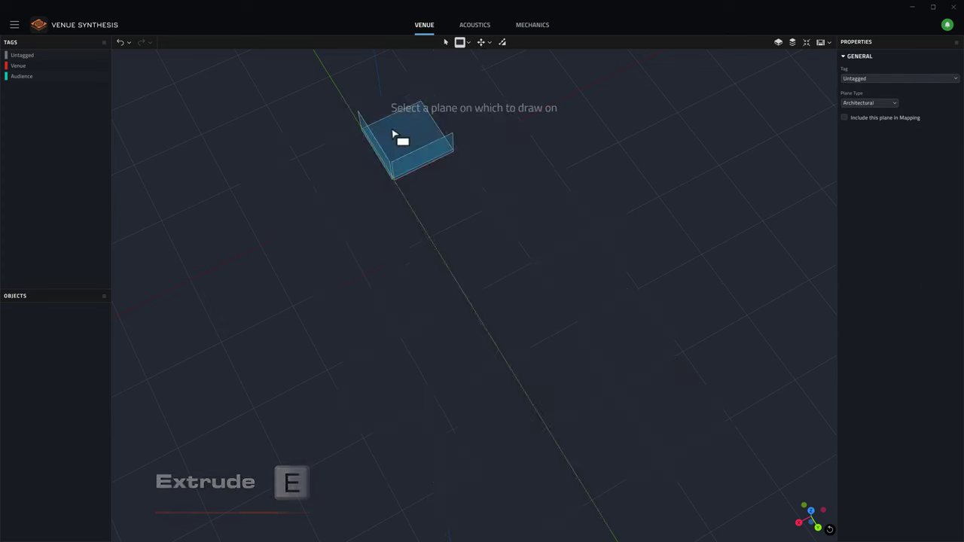
# Draw a 165.61 by 95.08 ft main-floor plane and set it to Audience
pyautogui.click(305, 238)
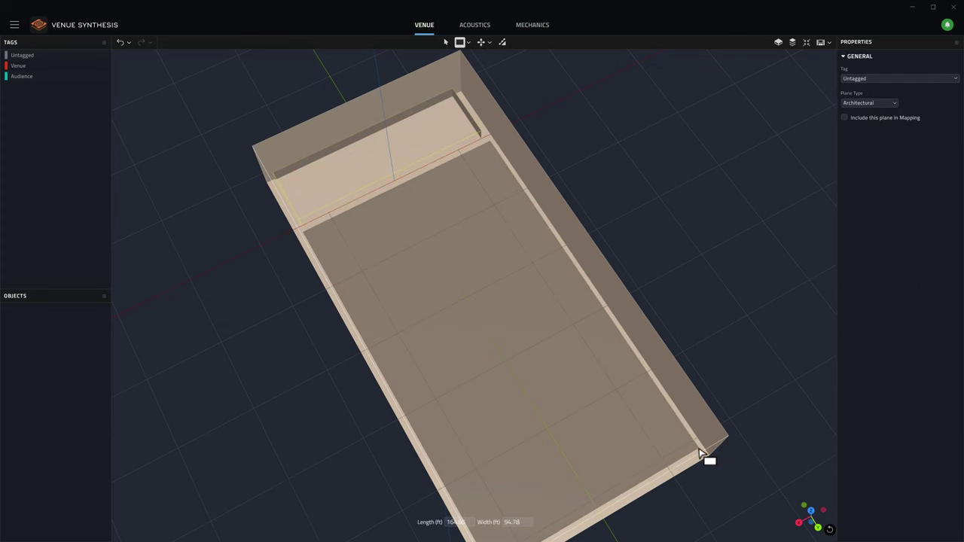
pyautogui.click(702, 455)
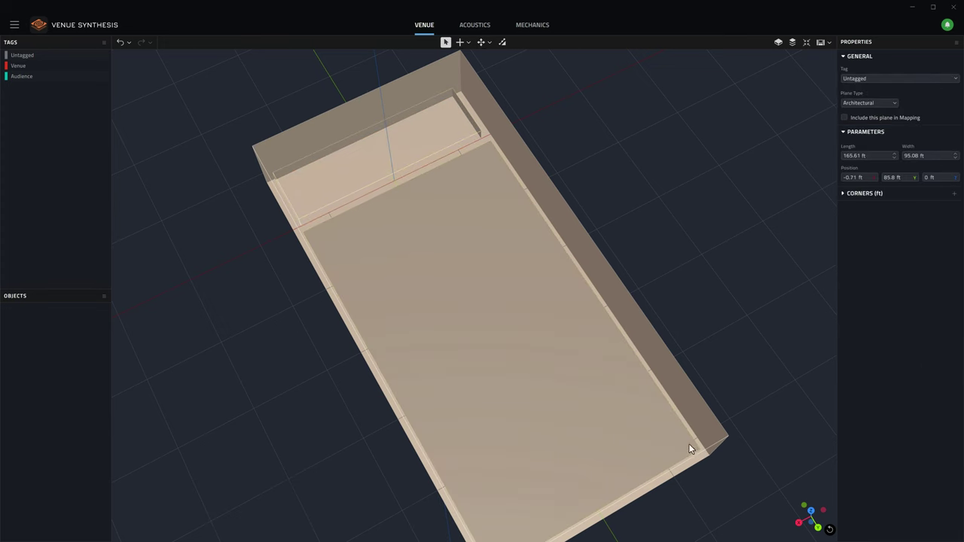
pyautogui.click(887, 104)
pyautogui.click(868, 123)
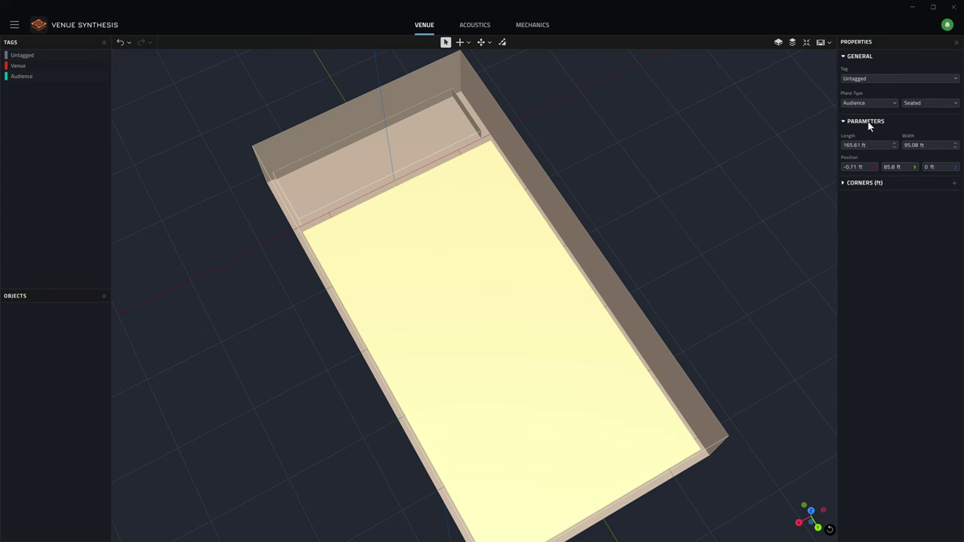
# Toggle the venue box's display mode, view it obliquely, and select the box
pyautogui.click(778, 43)
pyautogui.moveTo(484, 299); pyautogui.dragTo(509, 272, button='middle')
pyautogui.click(423, 399)
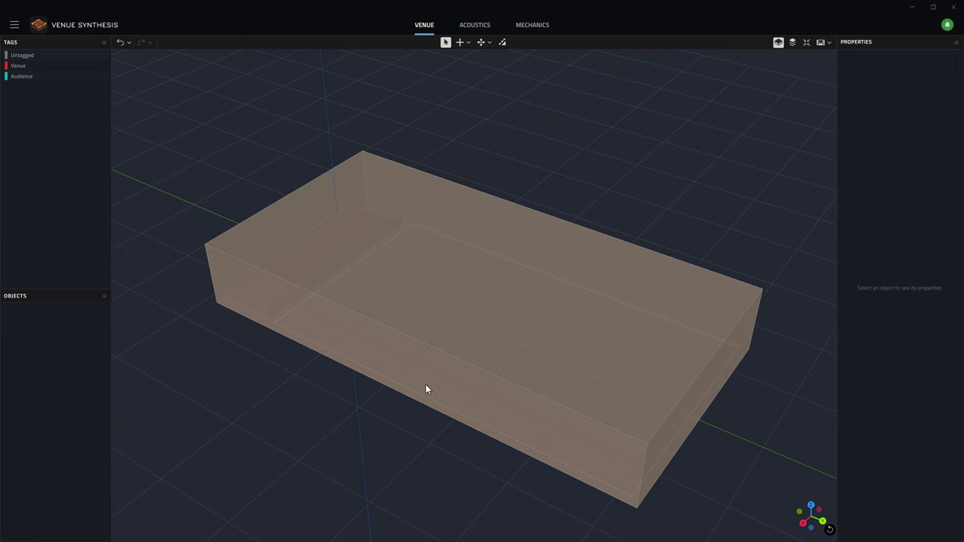
pyautogui.click(426, 385)
# Tag the selected box plane as Venue and view the venue from above
pyautogui.click(527, 391)
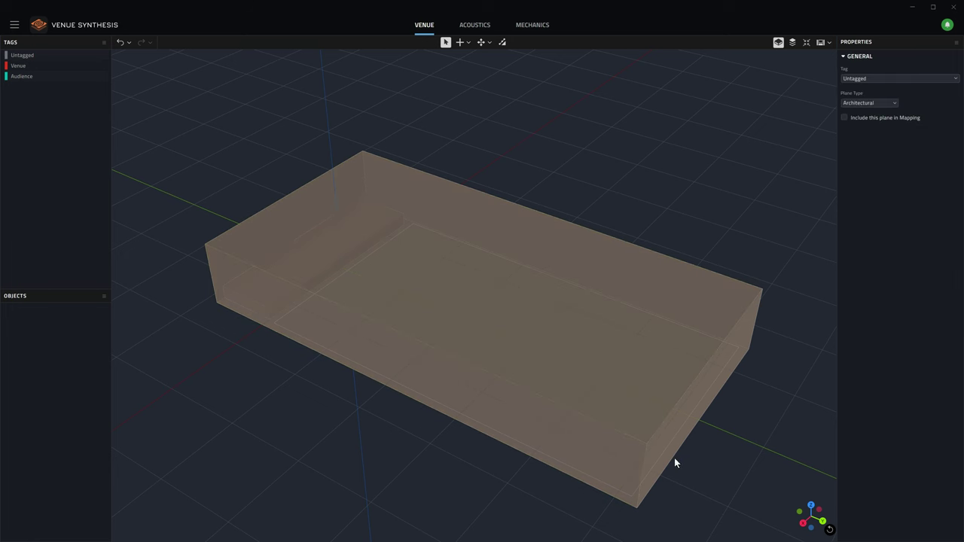
pyautogui.moveTo(675, 435); pyautogui.dragTo(477, 398, button='middle')
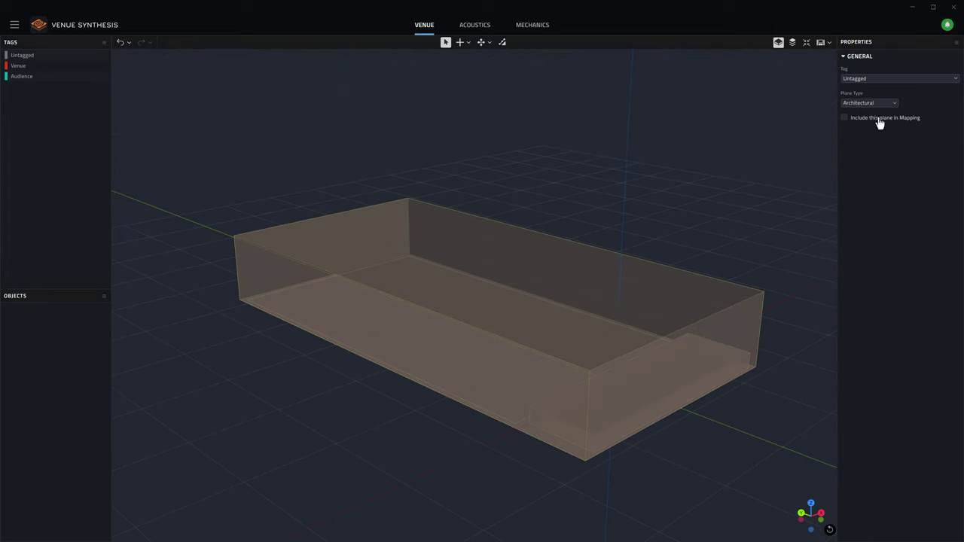
pyautogui.click(893, 81)
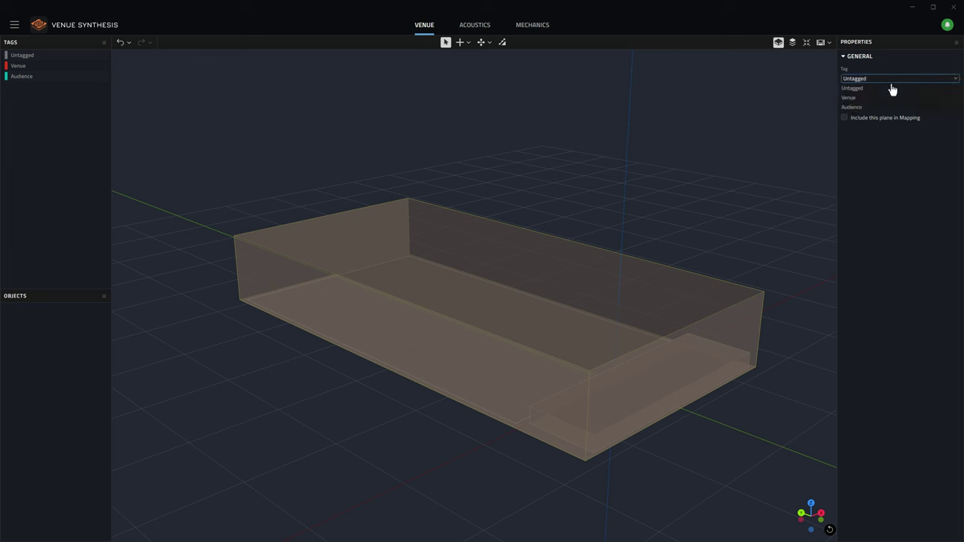
pyautogui.click(870, 97)
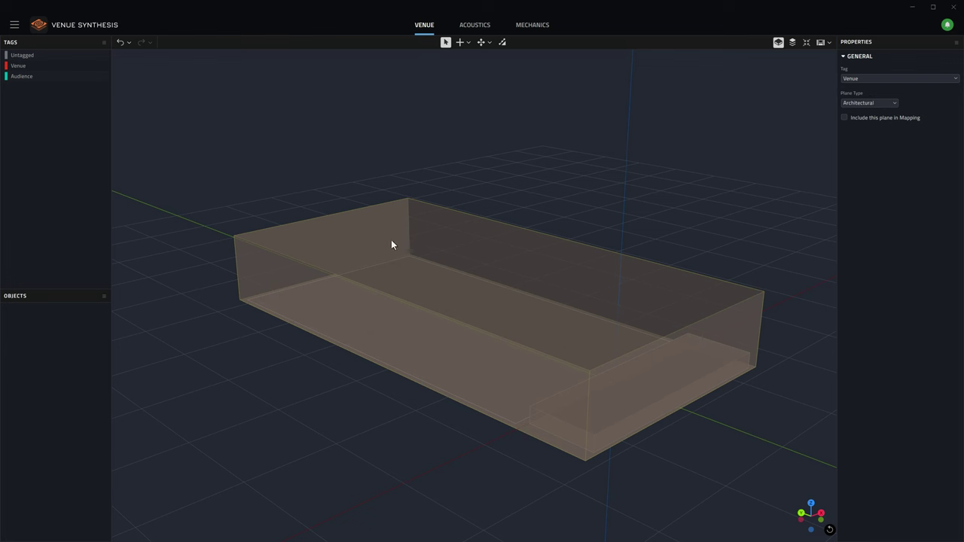
pyautogui.moveTo(391, 245); pyautogui.dragTo(612, 278, button='middle')
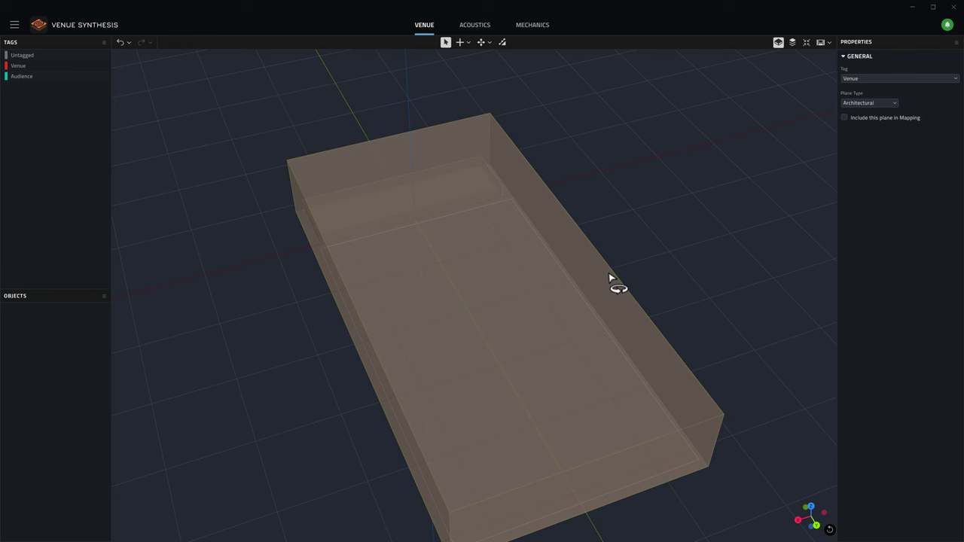
# Hide the Venue-tagged walls, then reverse the narrow stage block's plane
pyautogui.click(617, 261)
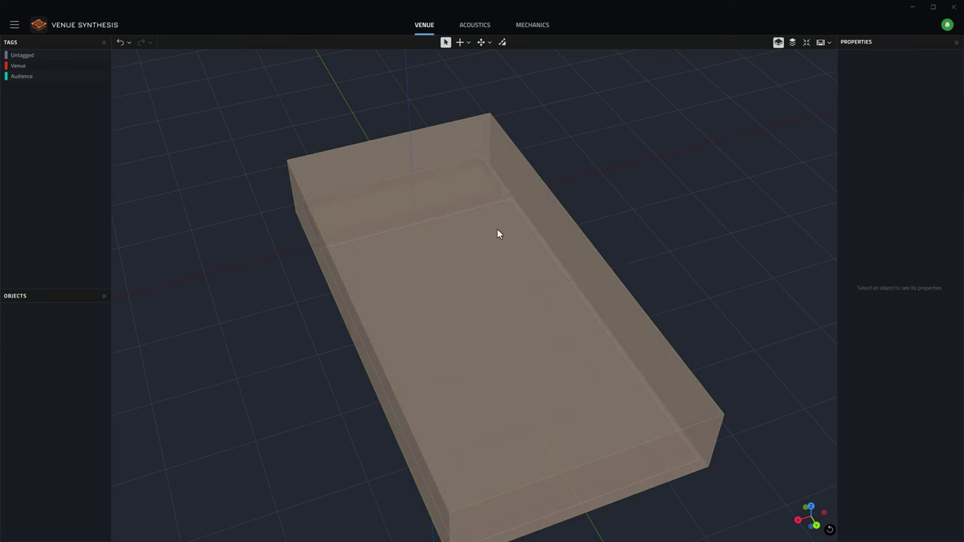
pyautogui.click(103, 68)
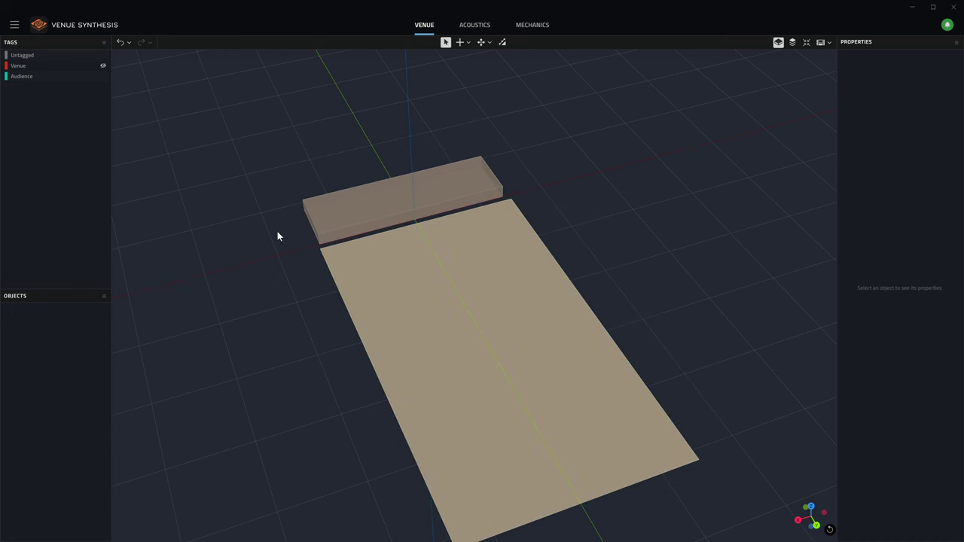
pyautogui.click(325, 241)
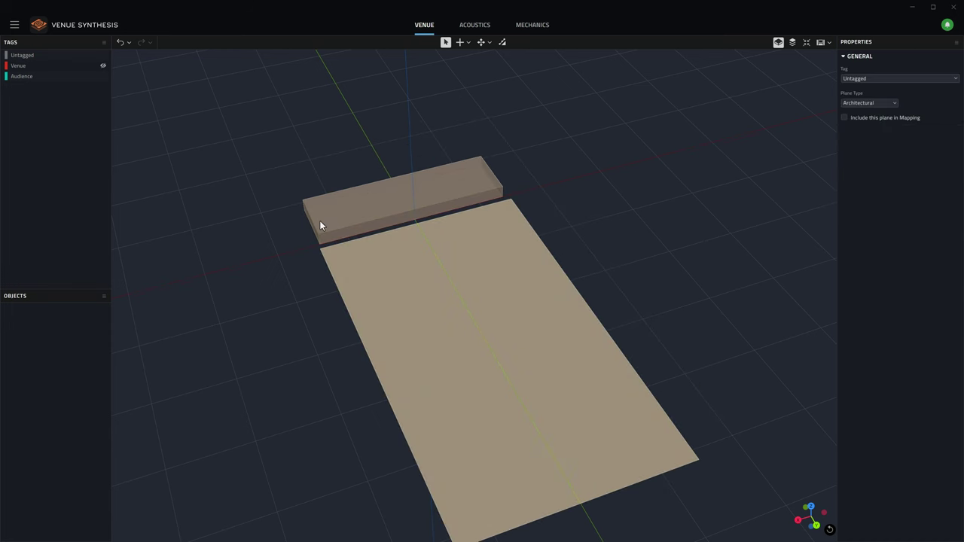
pyautogui.moveTo(400, 214); pyautogui.dragTo(276, 209, button='middle')
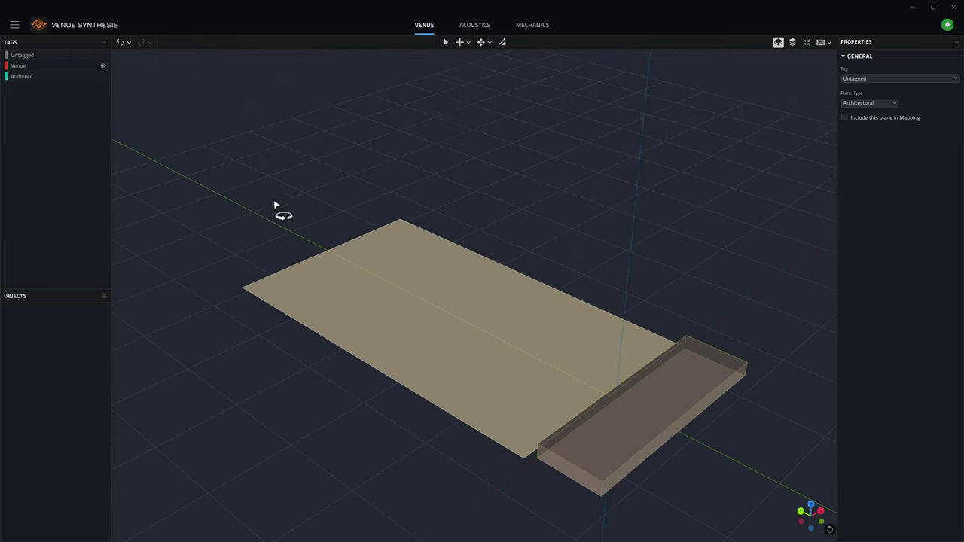
pyautogui.rightClick(611, 483)
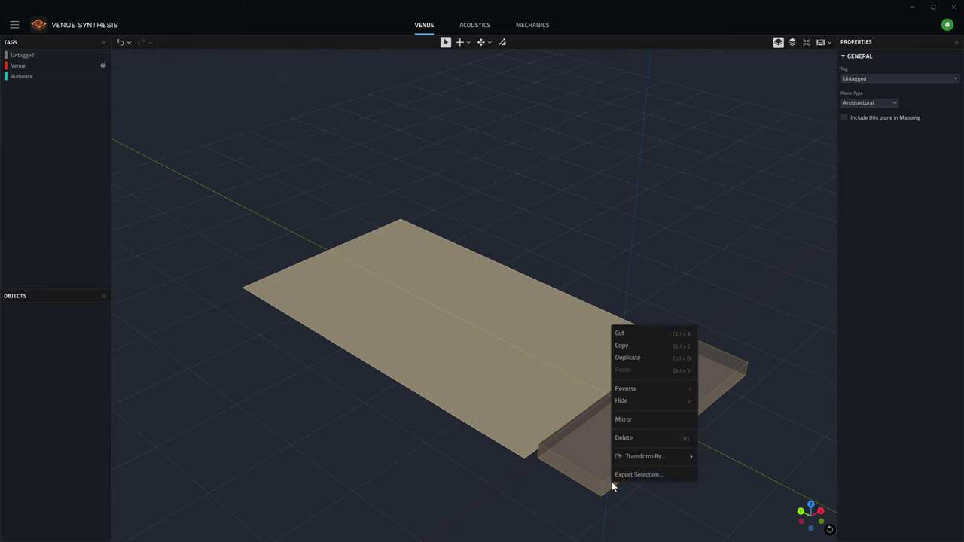
pyautogui.click(629, 392)
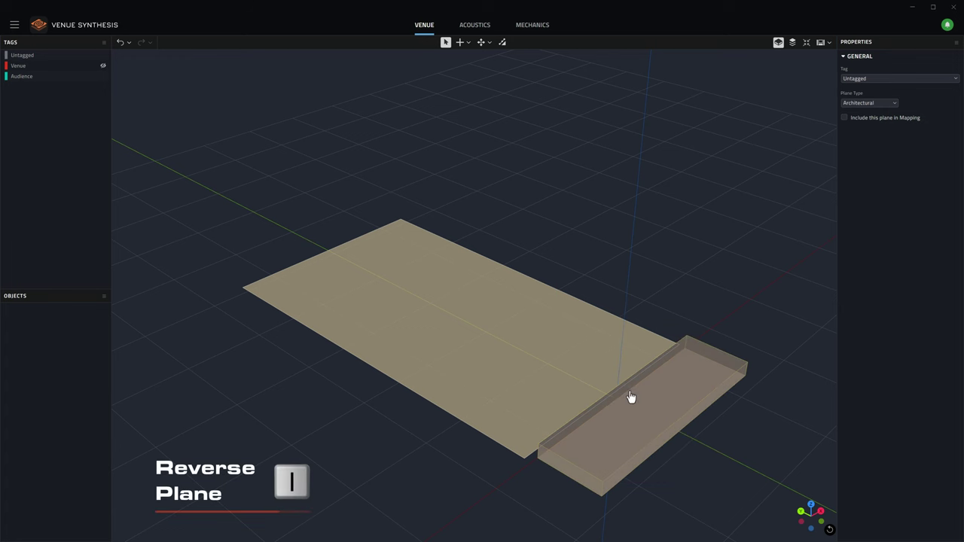
pyautogui.moveTo(592, 418); pyautogui.dragTo(758, 445, button='middle')
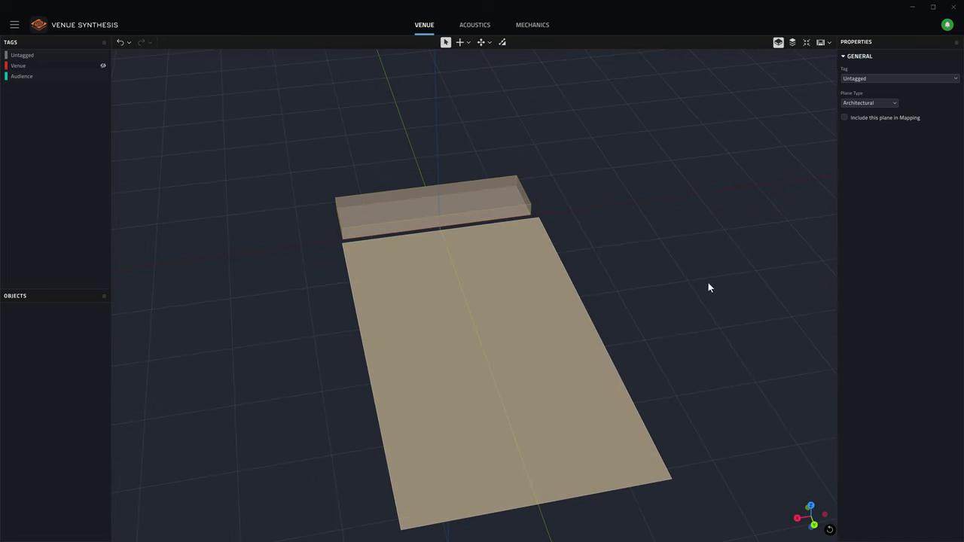
pyautogui.keyDown('shift'); pyautogui.moveTo(708, 287); pyautogui.dragTo(749, 50, button='middle'); pyautogui.keyUp('shift')
# Show the planes as opaque surfaces and unhide the Venue tag's walls around them
pyautogui.click(778, 45)
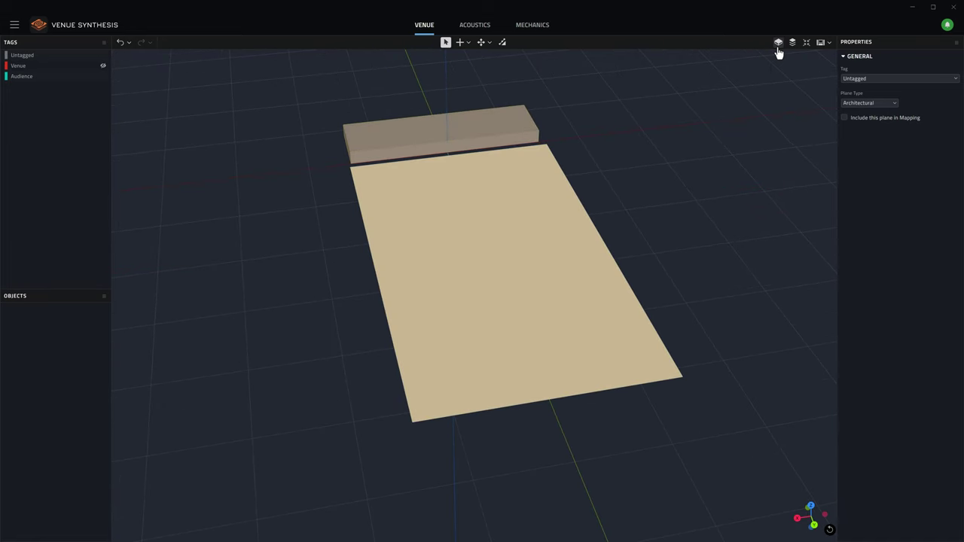
pyautogui.click(104, 67)
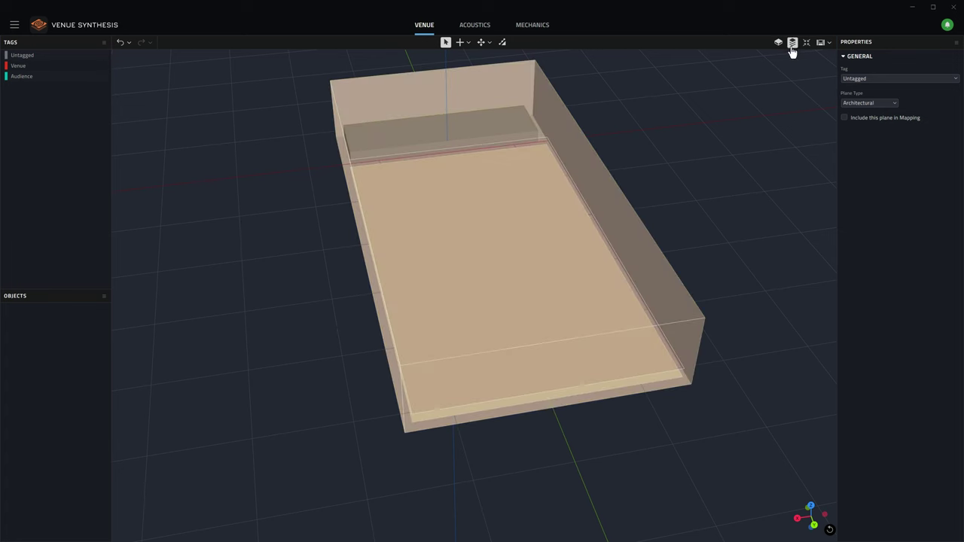
pyautogui.moveTo(750, 156); pyautogui.dragTo(324, 150, button='middle')
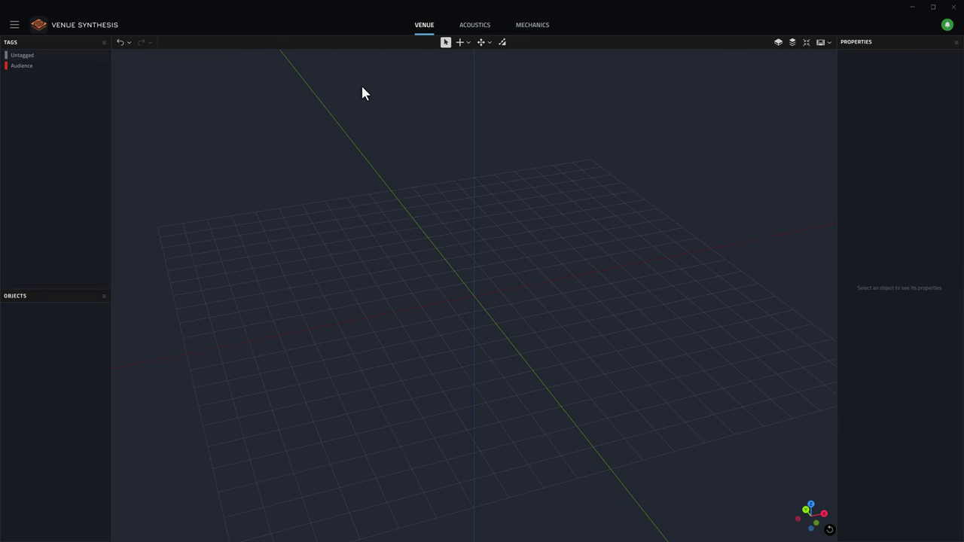
# Add an Image or PDF, choosing the file Ballroom Presentation - Top View.png
pyautogui.click(461, 43)
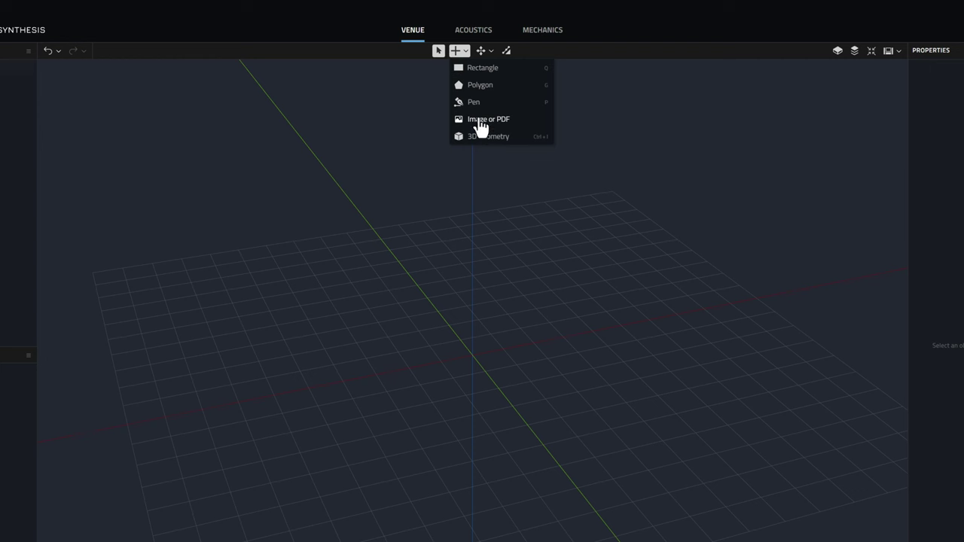
pyautogui.click(482, 121)
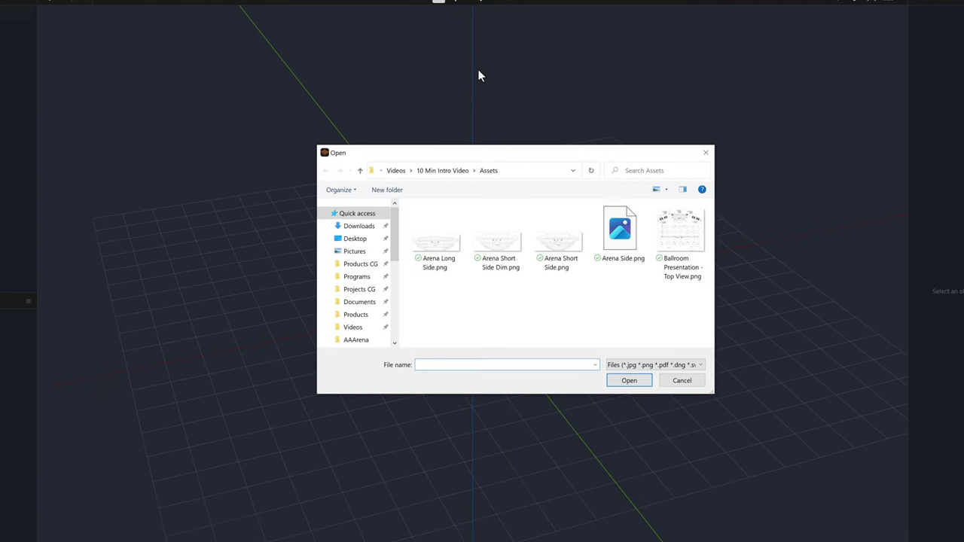
pyautogui.click(677, 256)
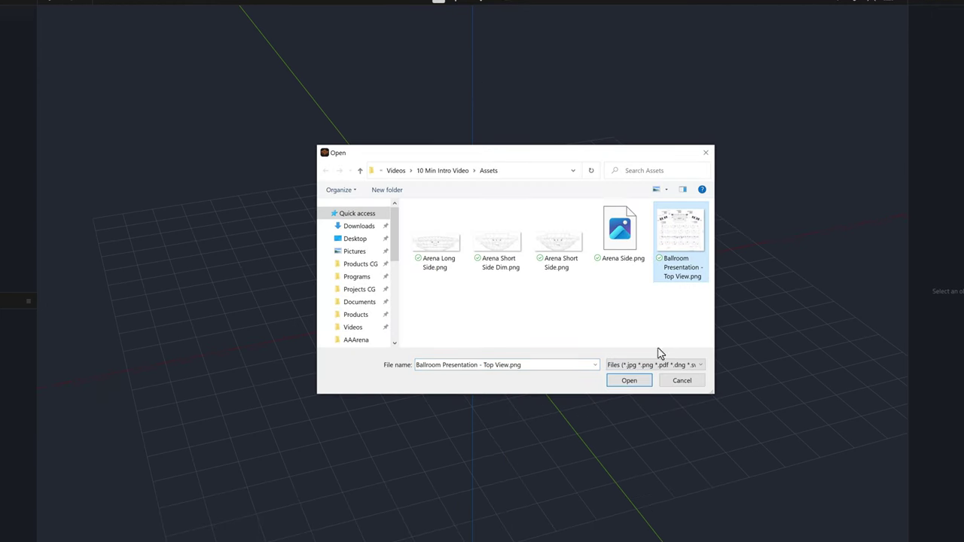
pyautogui.click(640, 384)
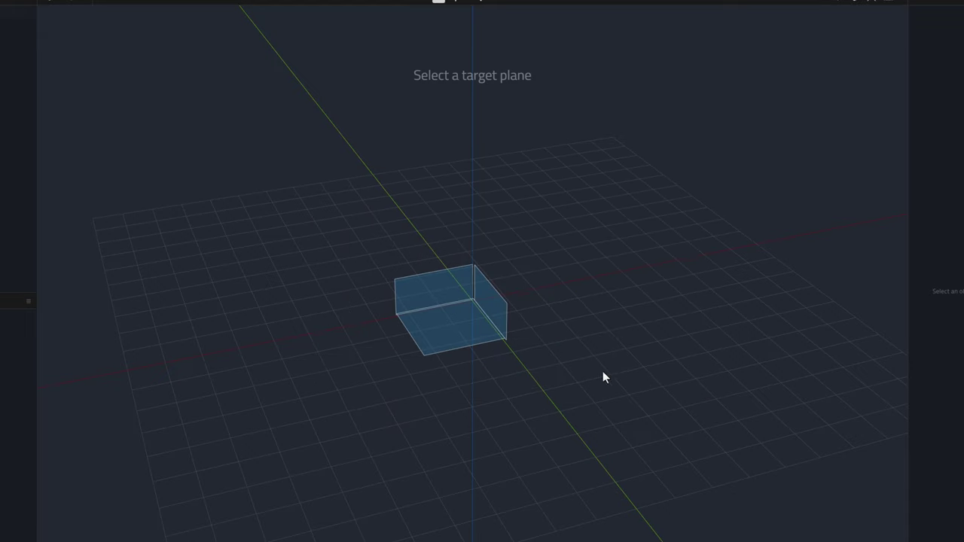
# Place the plan on the target plane and stretch the ruler across the stage's lower edge
pyautogui.click(461, 338)
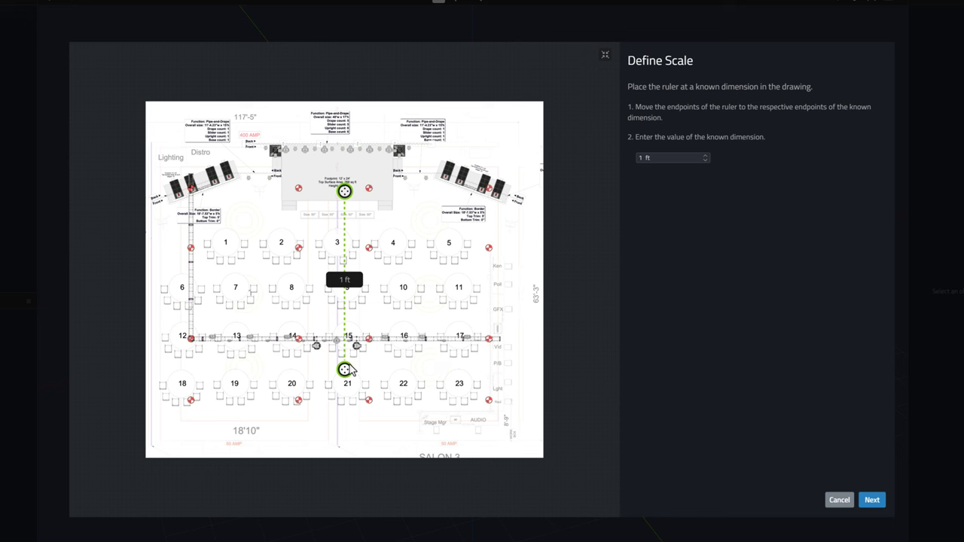
pyautogui.moveTo(346, 374); pyautogui.dragTo(392, 201)
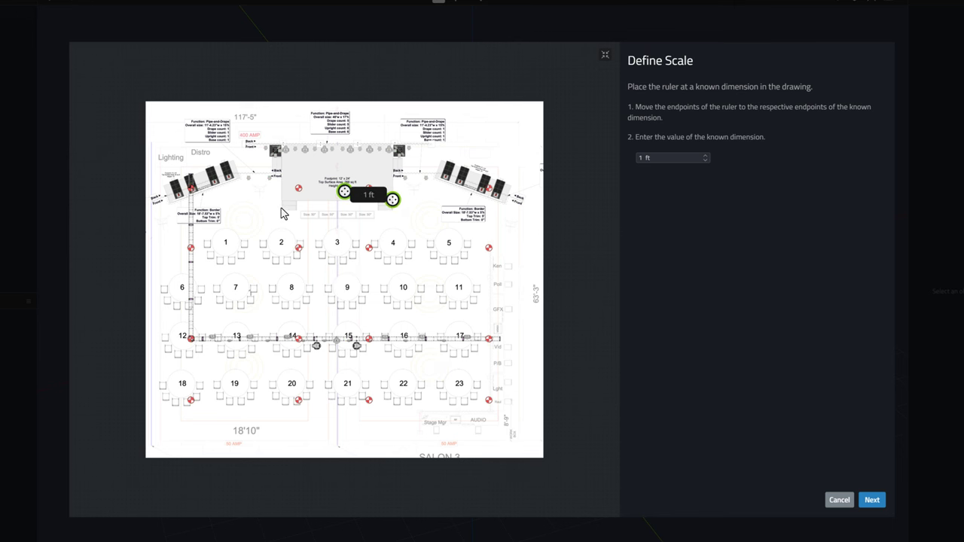
pyautogui.scroll(5, 281, 213)
pyautogui.moveTo(508, 173); pyautogui.dragTo(276, 209)
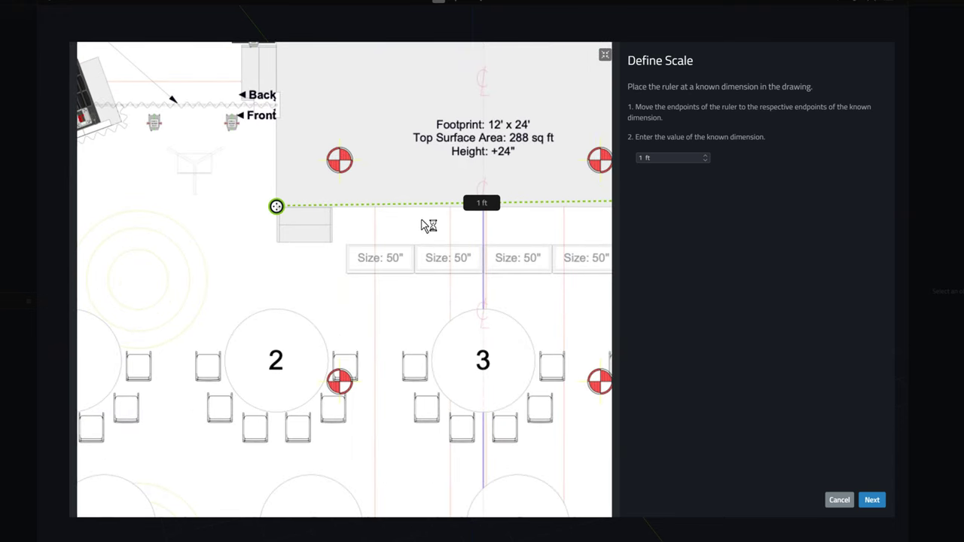
pyautogui.moveTo(428, 221); pyautogui.dragTo(276, 219)
pyautogui.moveTo(539, 200); pyautogui.dragTo(542, 204)
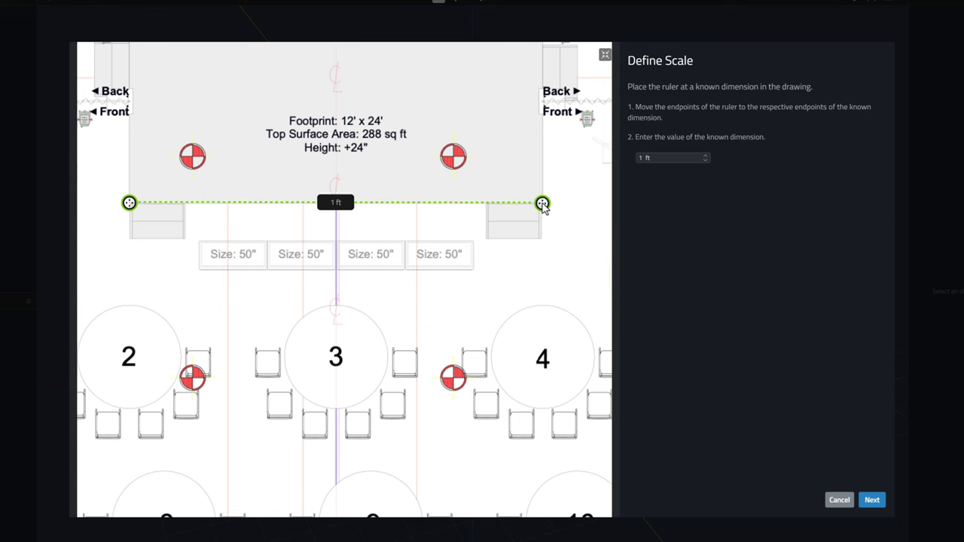
# Set the known length to 24 ft and anchor the reference point at the stage's top centre
pyautogui.doubleClick(644, 158)
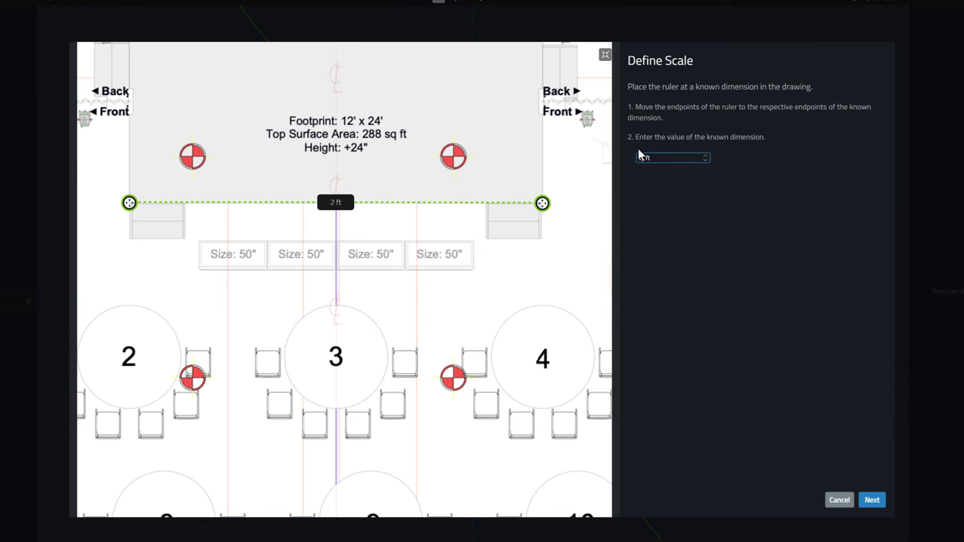
pyautogui.click(873, 500)
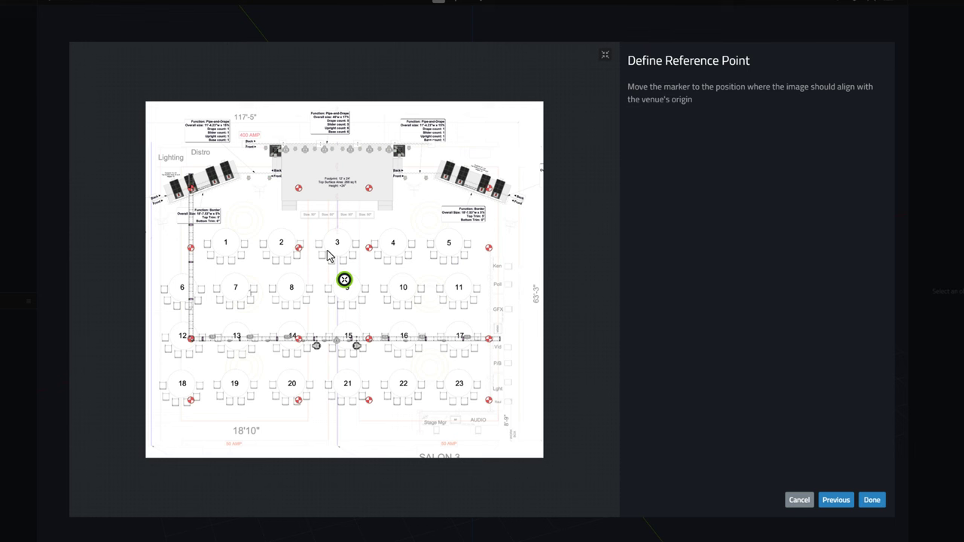
pyautogui.scroll(5, 327, 256)
pyautogui.moveTo(386, 354)
pyautogui.mouseDown()
pyautogui.moveTo(376, 126)
pyautogui.moveTo(360, 95)
pyautogui.mouseUp()
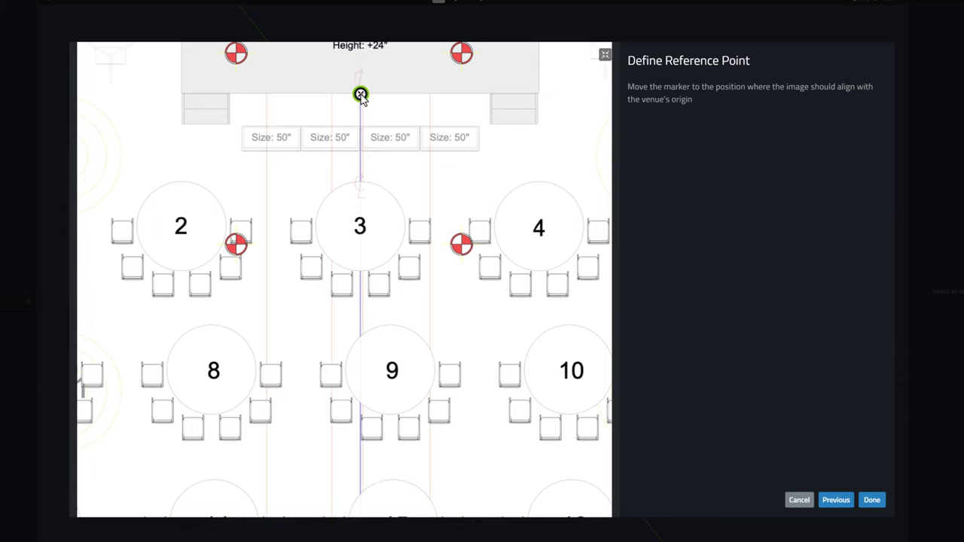
# Finish placing the floor plan and set its horizontal angle (Angle H) to 180°
pyautogui.click(873, 500)
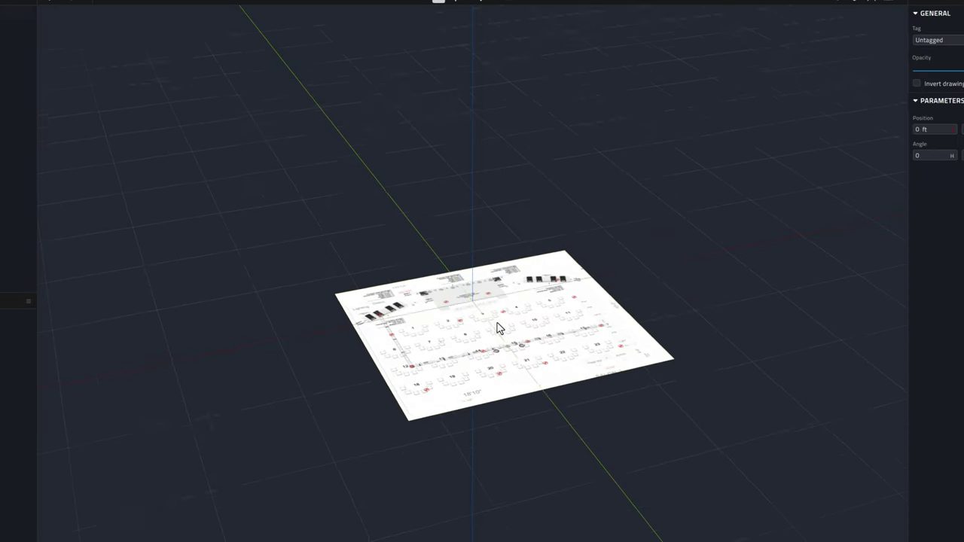
pyautogui.moveTo(498, 329); pyautogui.dragTo(573, 410, button='middle')
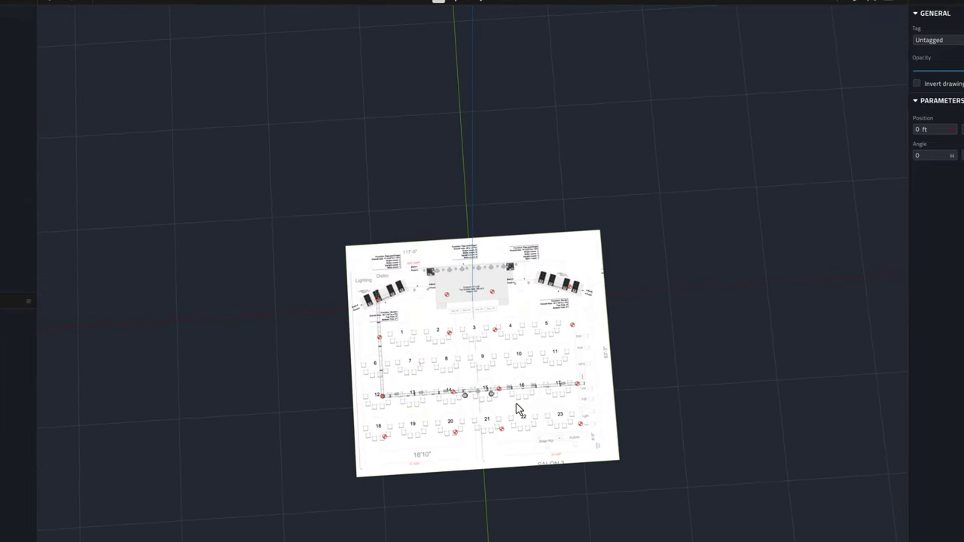
pyautogui.scroll(3, 501, 413)
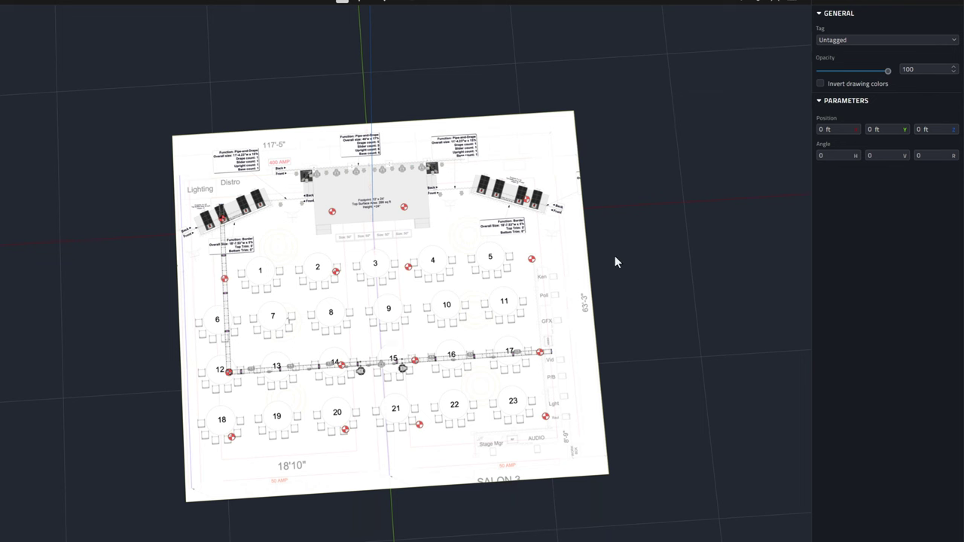
pyautogui.click(832, 155)
pyautogui.write('180')
pyautogui.press('Return')
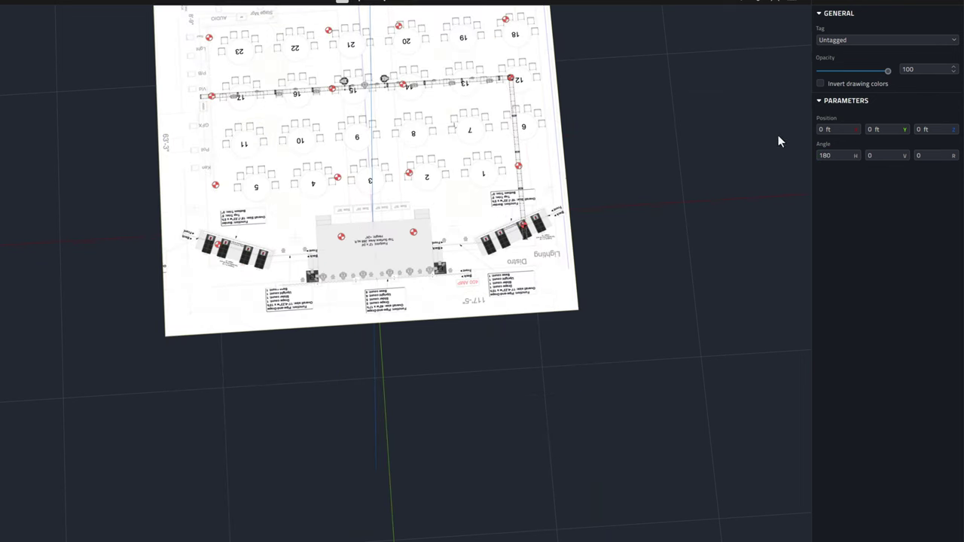
pyautogui.moveTo(580, 190); pyautogui.dragTo(342, 399, button='middle')
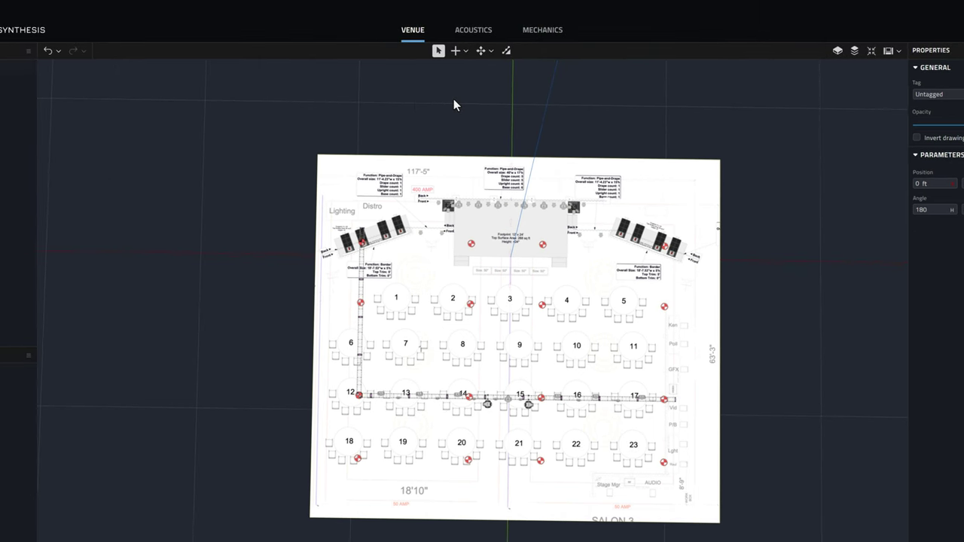
# Select the Pen drawing tool and use the floor plan as the drawing plane
pyautogui.click(455, 52)
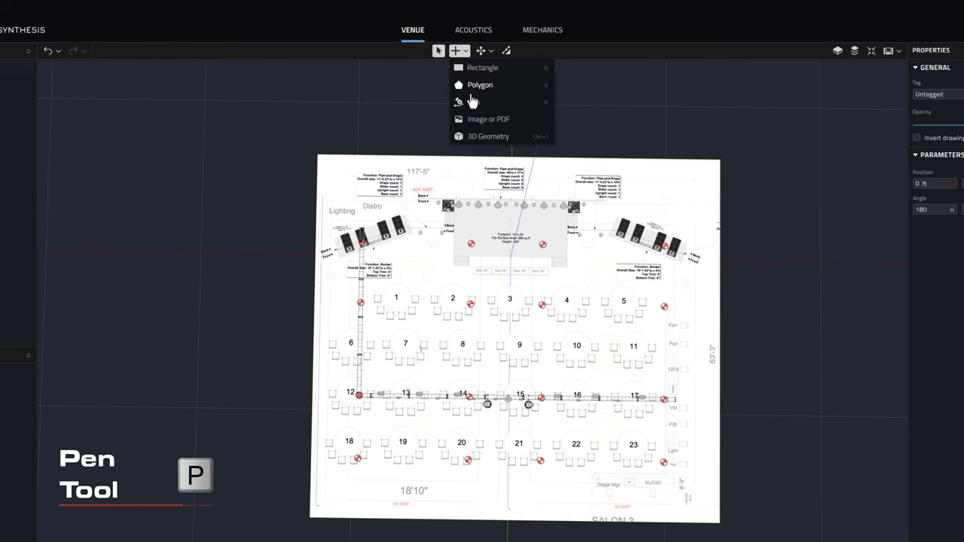
pyautogui.click(471, 101)
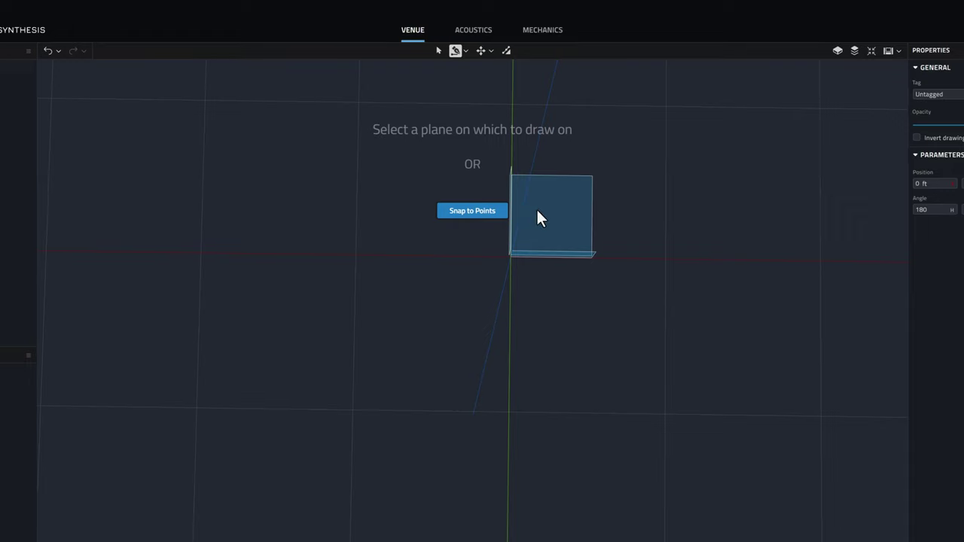
pyautogui.click(585, 232)
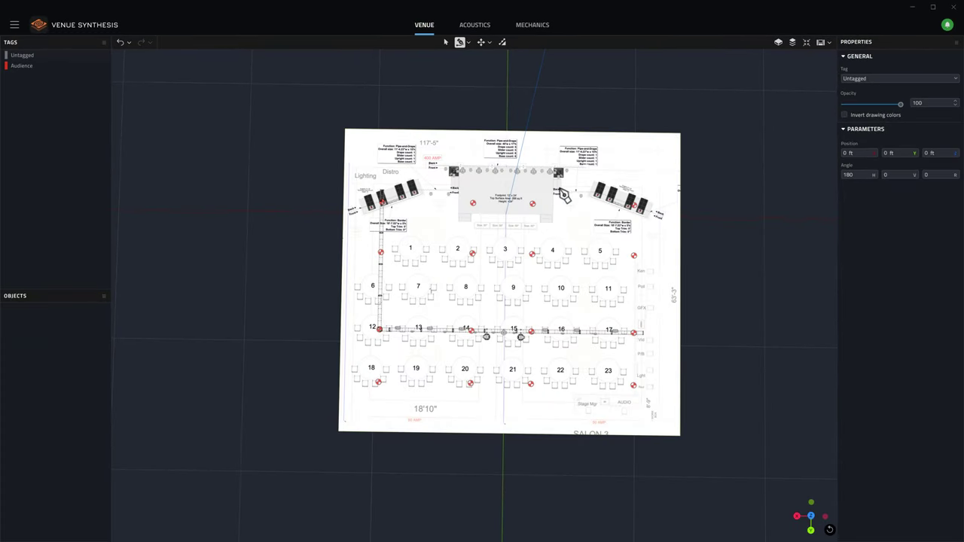
pyautogui.scroll(5, 452, 215)
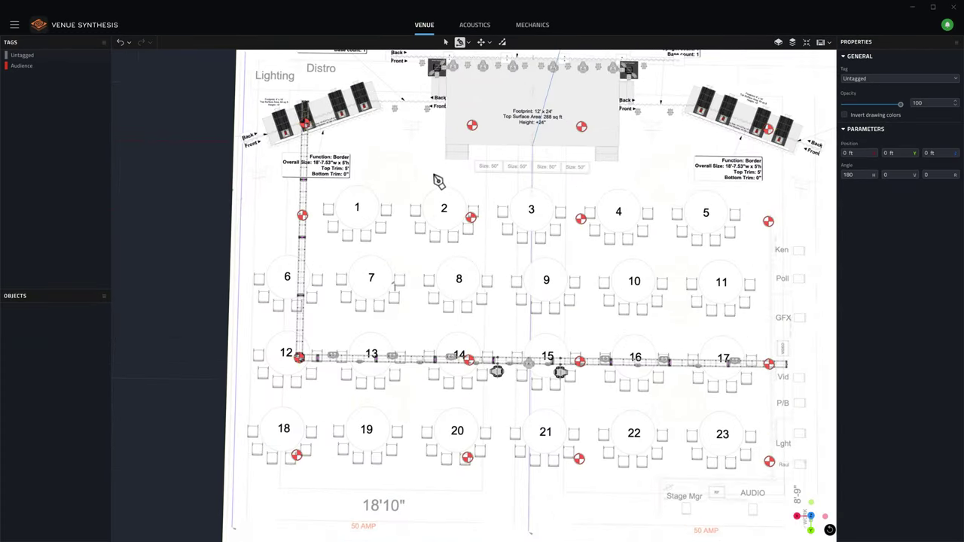
# Trace the seating area around the stage and trusses, closing the outline at its start point
pyautogui.click(443, 144)
pyautogui.click(443, 102)
pyautogui.click(380, 102)
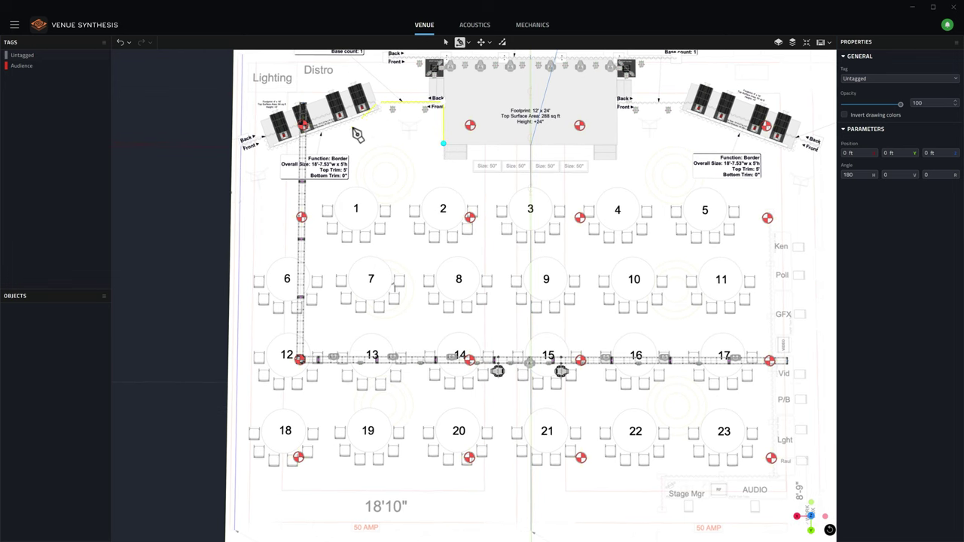
pyautogui.click(241, 159)
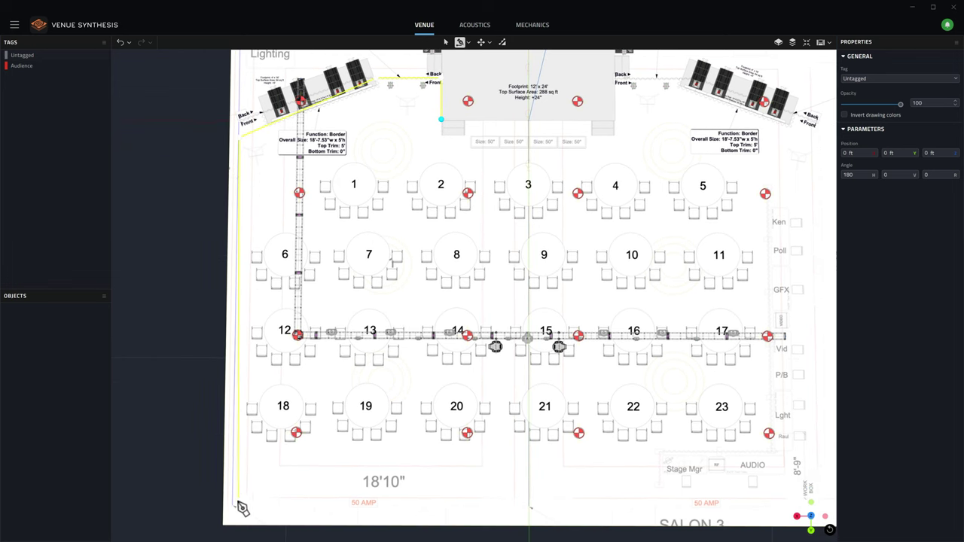
pyautogui.click(239, 497)
pyautogui.click(708, 482)
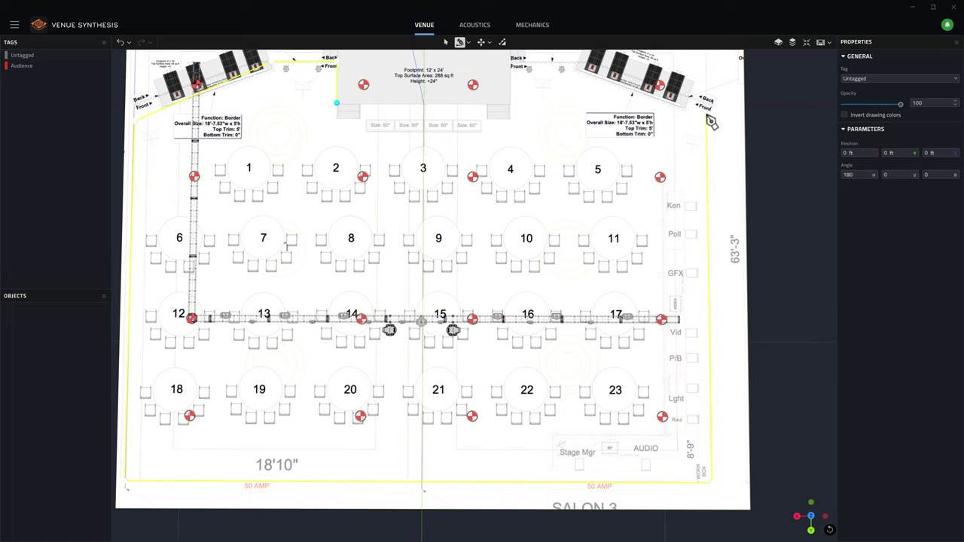
pyautogui.click(709, 119)
pyautogui.click(578, 109)
pyautogui.click(511, 109)
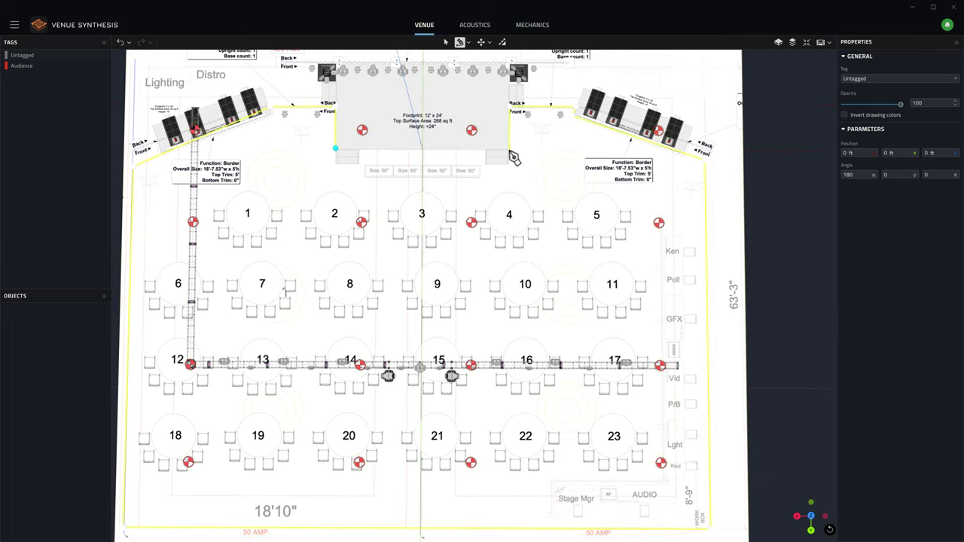
pyautogui.click(510, 151)
pyautogui.click(336, 150)
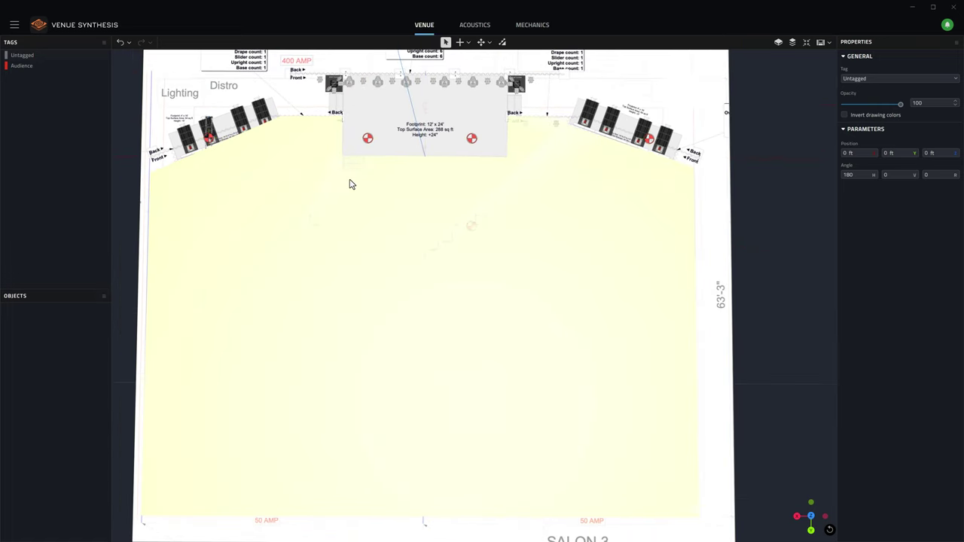
# Set the traced shape's tag to Audience and view it in tilted 3D
pyautogui.click(872, 80)
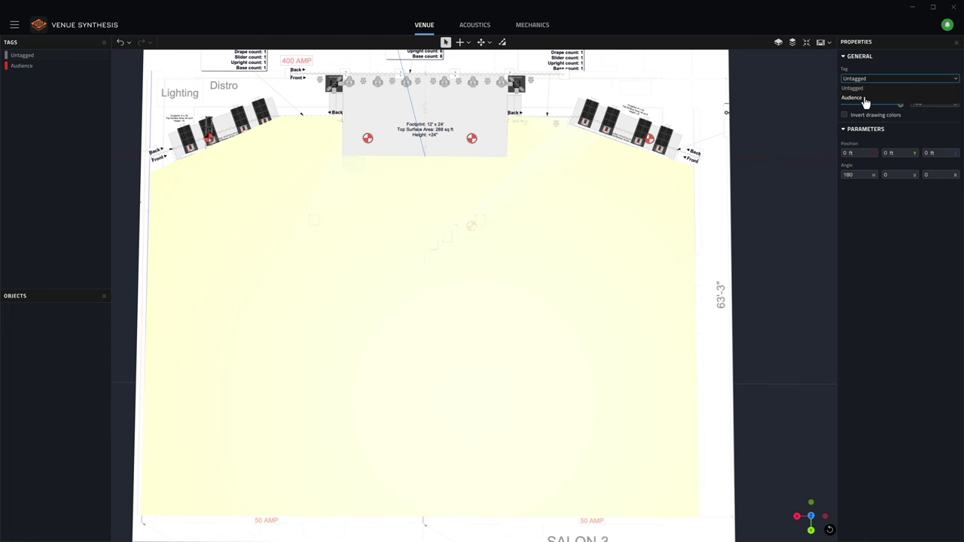
pyautogui.click(865, 99)
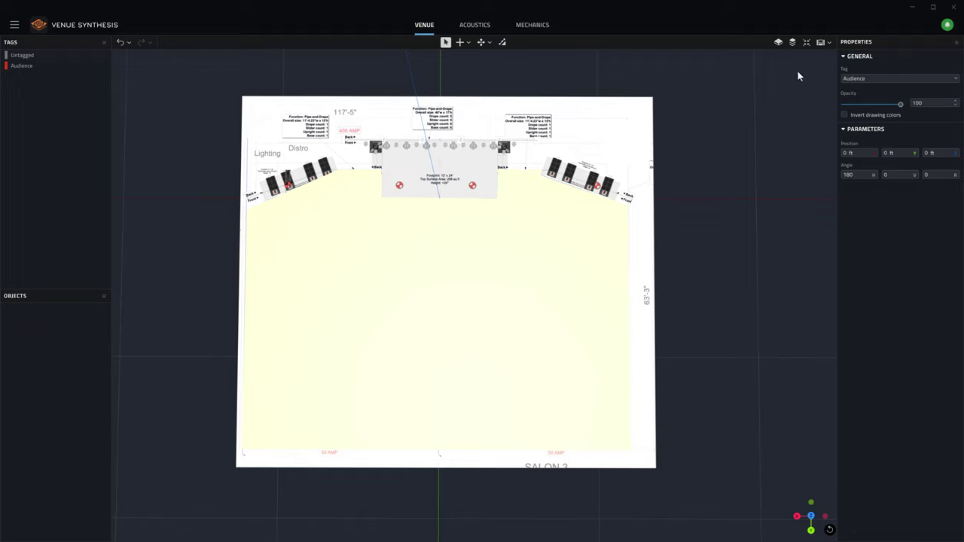
pyautogui.click(792, 42)
pyautogui.moveTo(733, 230); pyautogui.dragTo(509, 58, button='middle')
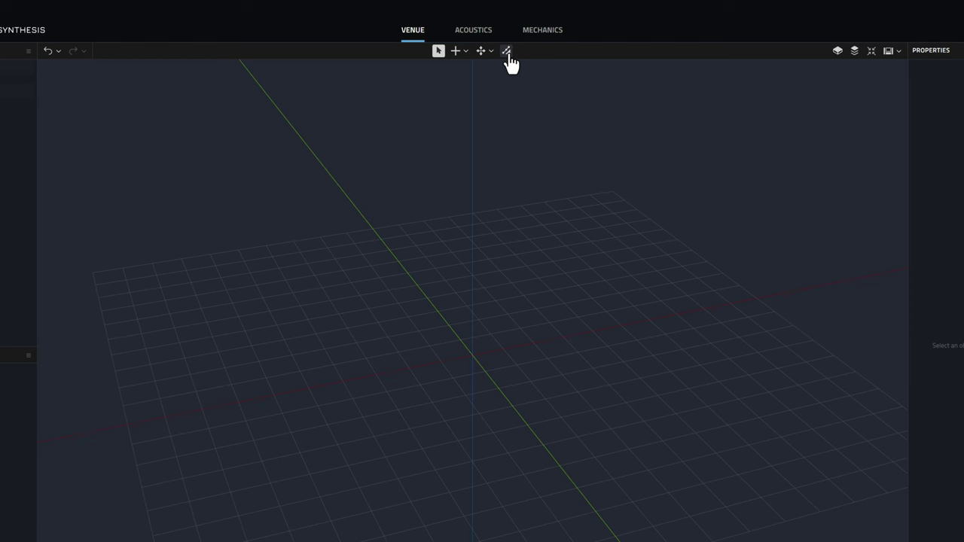
# Open the Special Object Creator and show its Straight, Curved and Revolution types
pyautogui.click(506, 51)
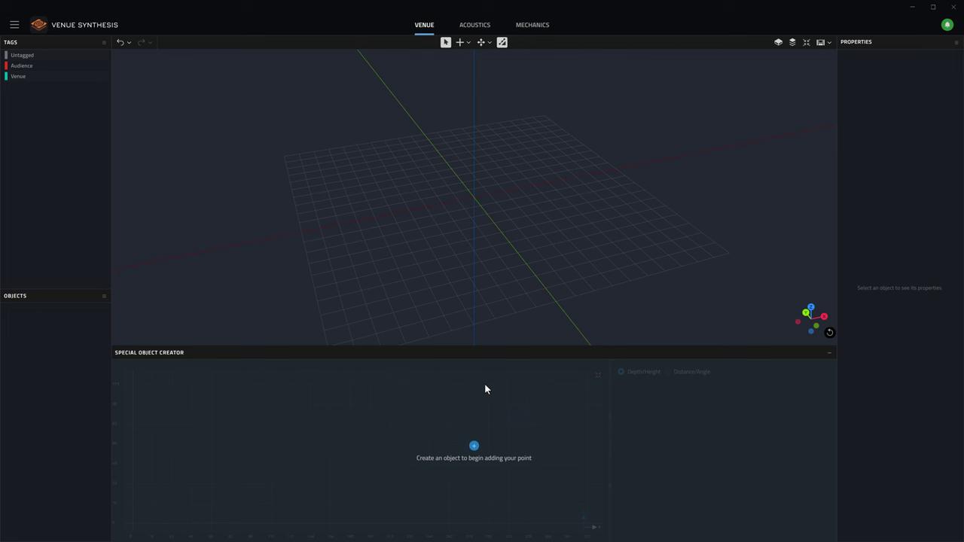
pyautogui.click(474, 447)
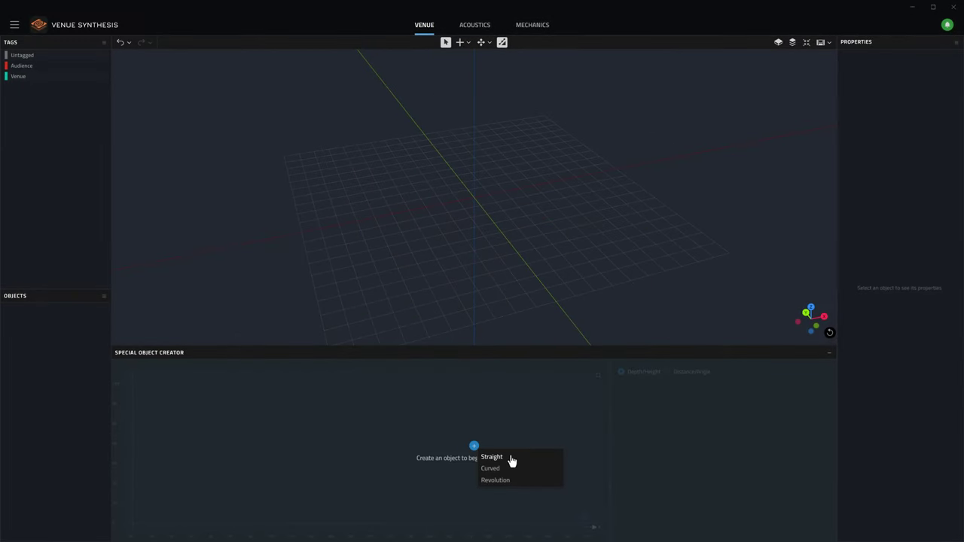
# Create a Straight special object with its first point at depth 0, height 0
pyautogui.click(512, 459)
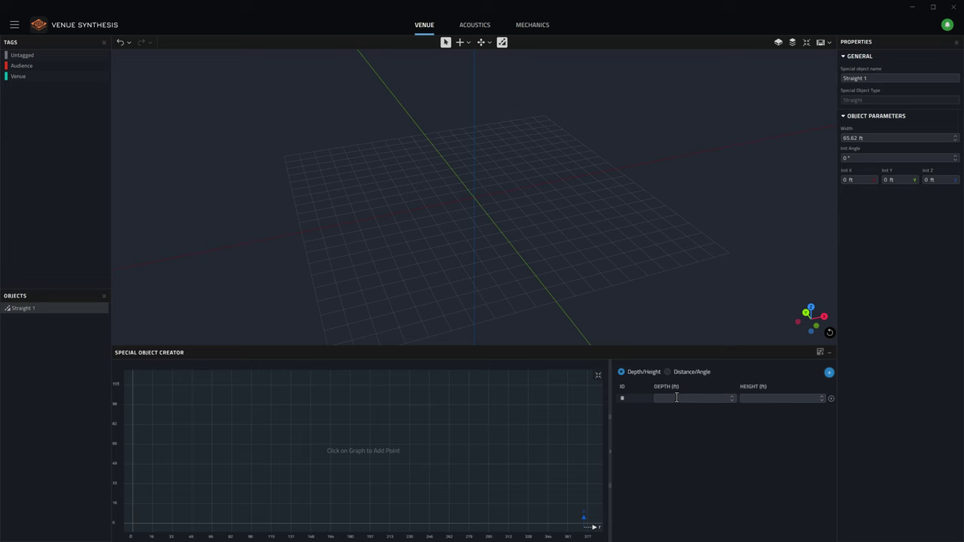
pyautogui.click(734, 398)
pyautogui.click(745, 397)
pyautogui.write('0')
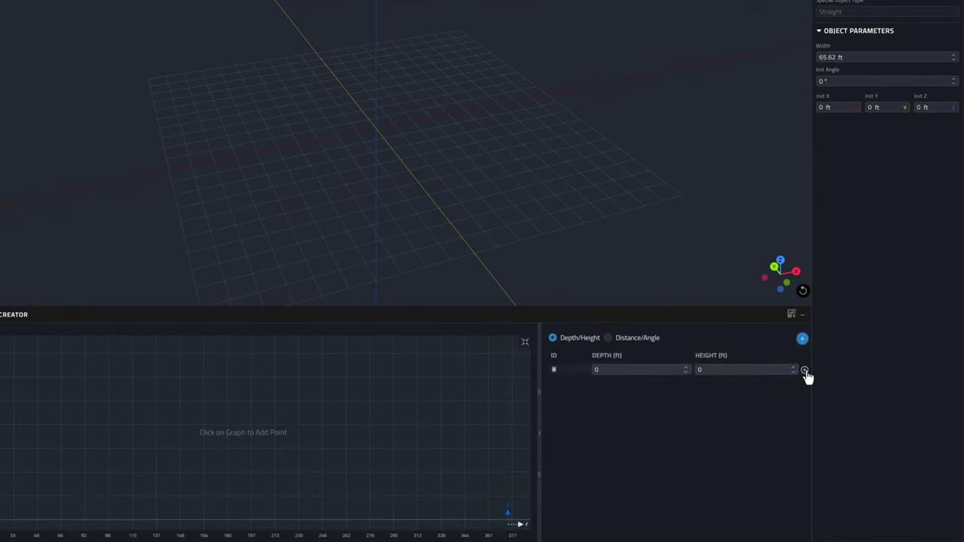
pyautogui.click(831, 398)
# Add a second point at 44 ft depth, 0 height, then switch entry to Distance/Angle
pyautogui.click(649, 382)
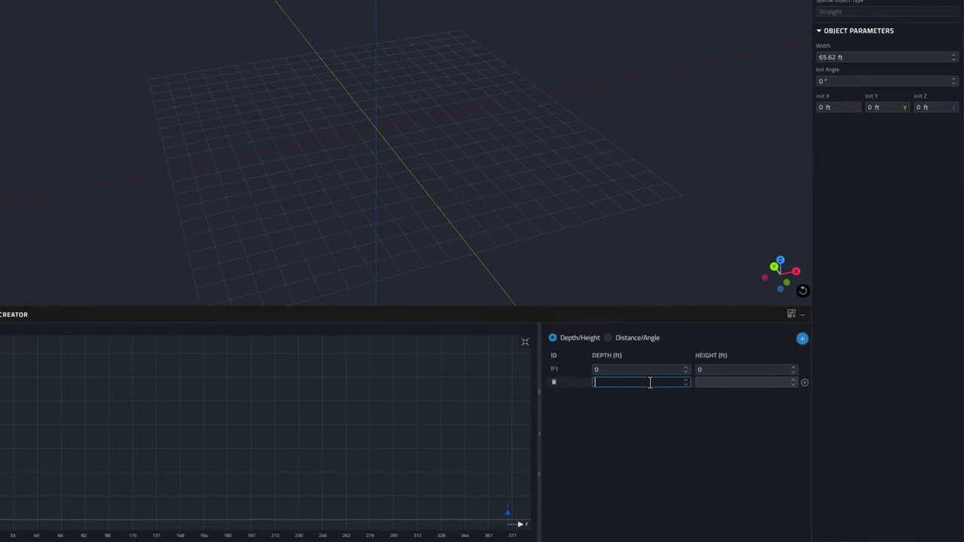
pyautogui.write('44')
pyautogui.click(723, 386)
pyautogui.write('0')
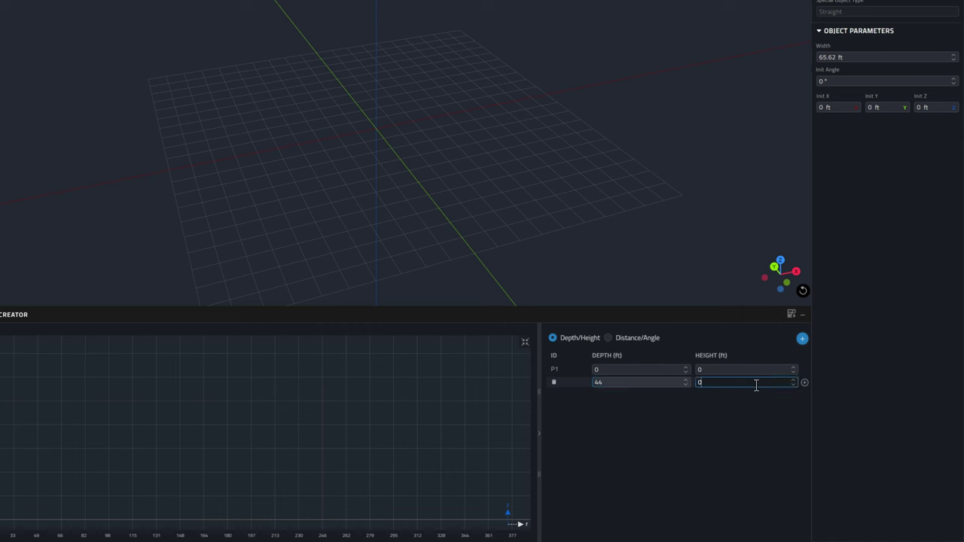
pyautogui.click(805, 384)
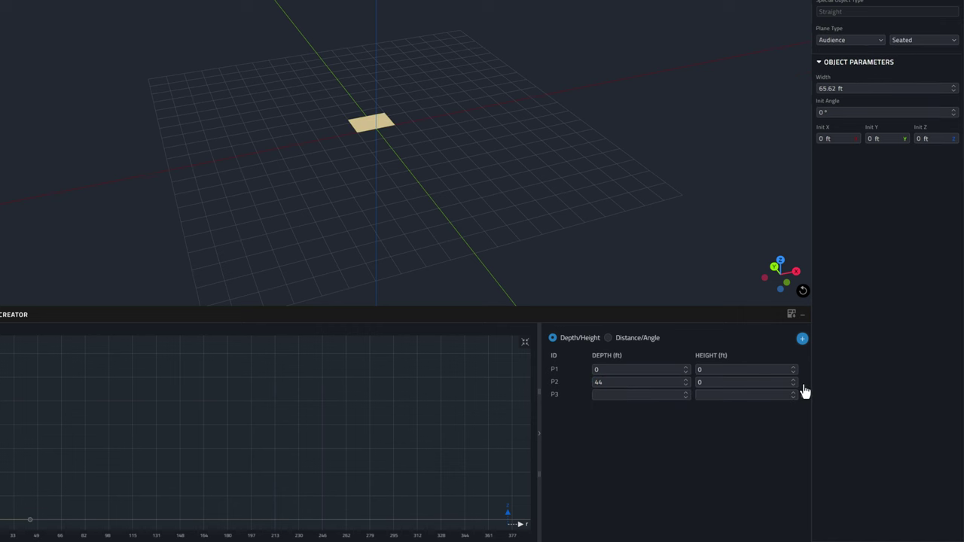
pyautogui.click(646, 339)
pyautogui.click(632, 394)
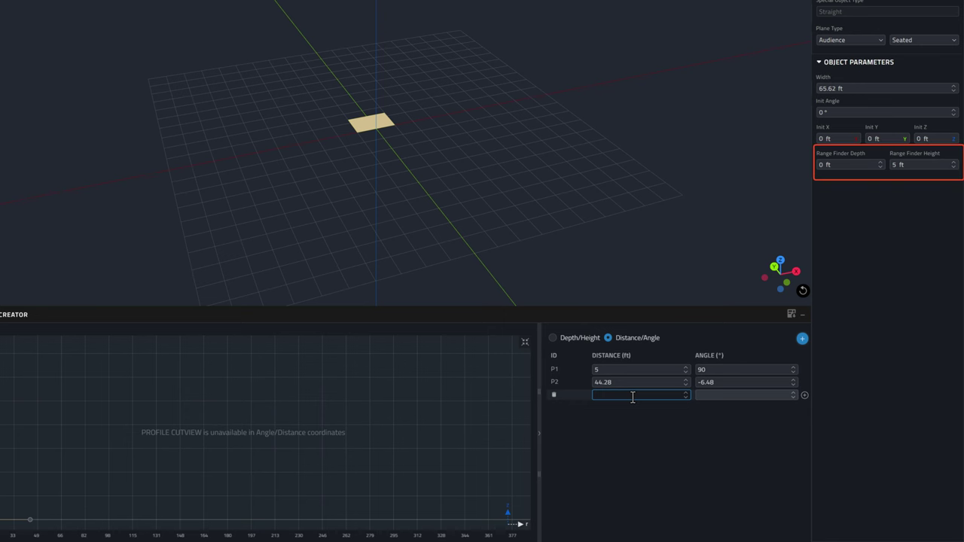
# Add profile points at 98.5 ft / 10.8° and 99.5 ft / 12.8°
pyautogui.write('98.5')
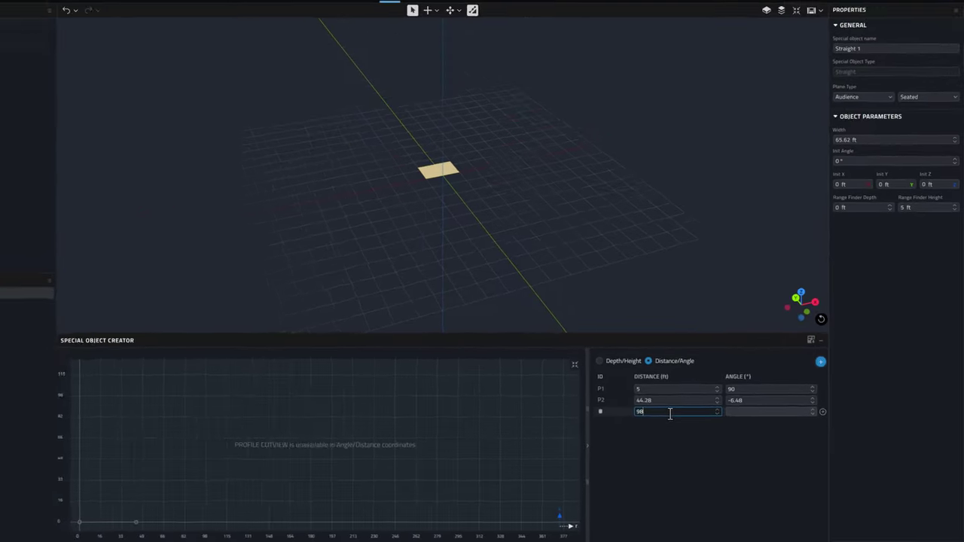
pyautogui.click(763, 422)
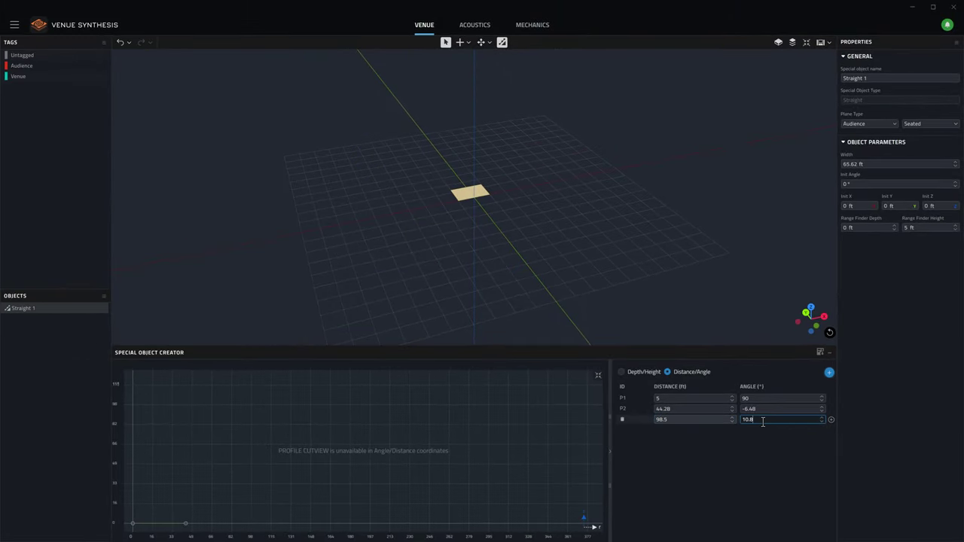
pyautogui.write('10.8')
pyautogui.press('Return')
pyautogui.click(701, 430)
pyautogui.write('99.5')
pyautogui.click(765, 430)
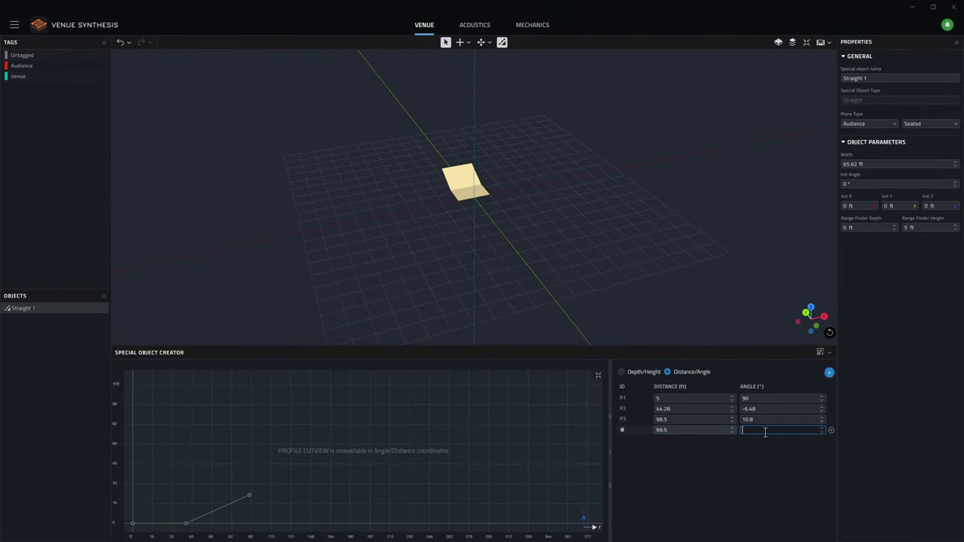
pyautogui.write('12.8')
pyautogui.click(831, 430)
# Add a fifth point at 105 ft / 12° and zoom to fit the raked plane
pyautogui.click(702, 442)
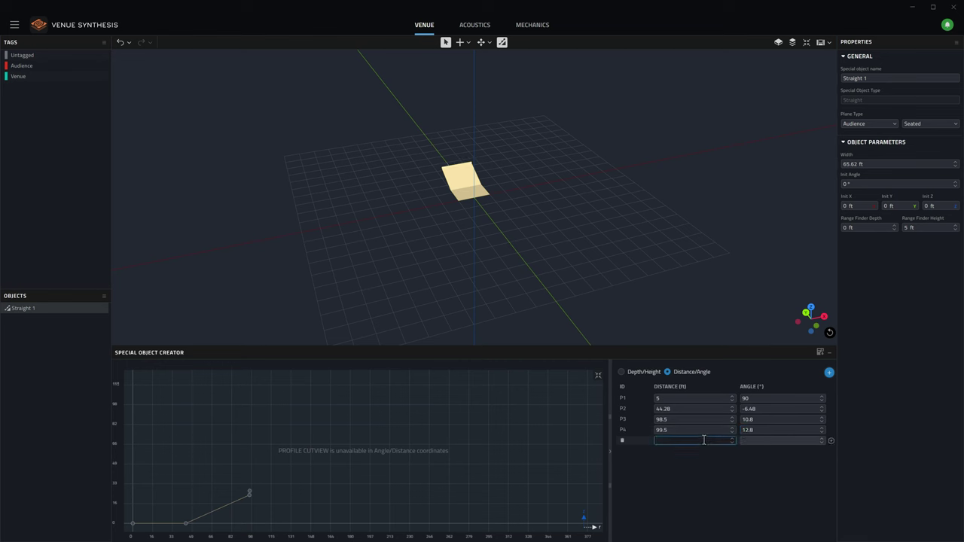
pyautogui.write('105')
pyautogui.click(764, 441)
pyautogui.write('12')
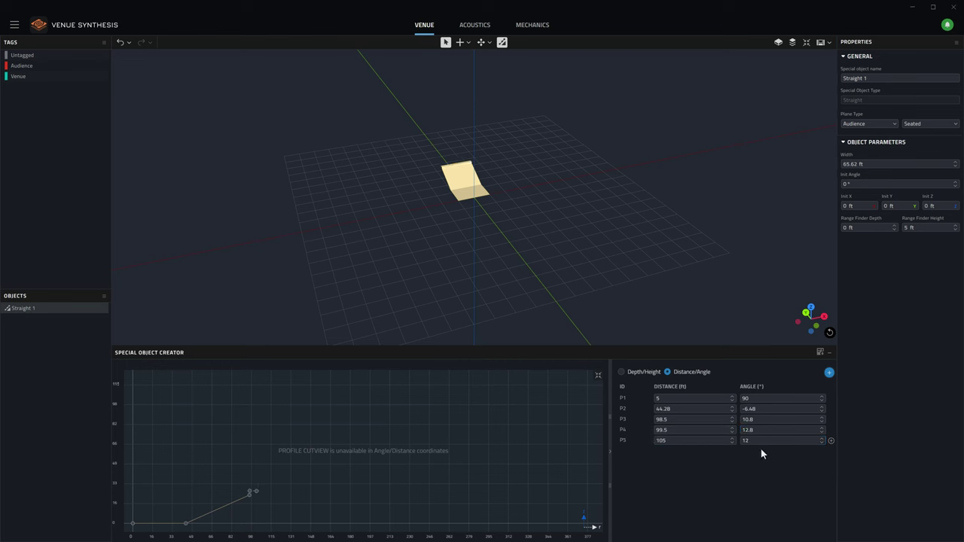
pyautogui.click(807, 43)
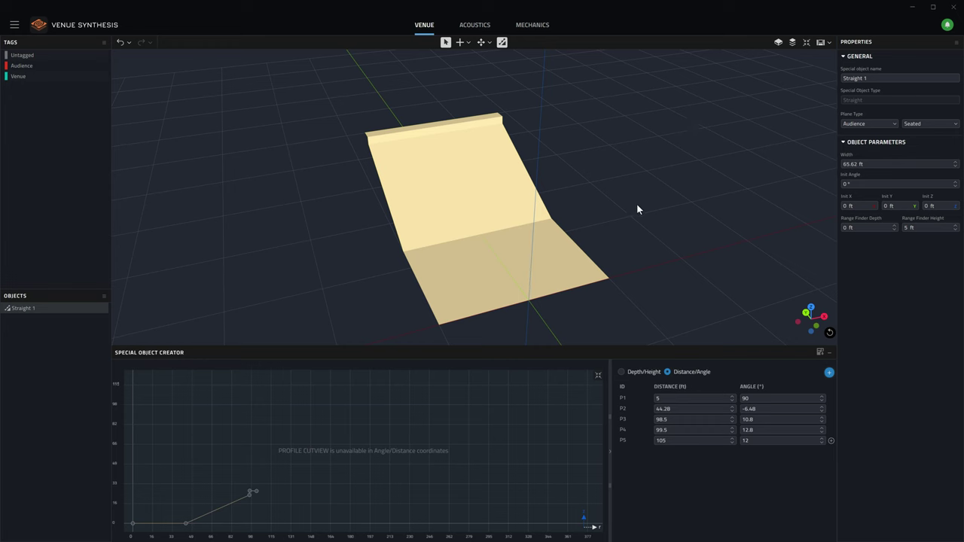
pyautogui.moveTo(637, 209); pyautogui.dragTo(575, 209, button='middle')
pyautogui.scroll(-4, 579, 192)
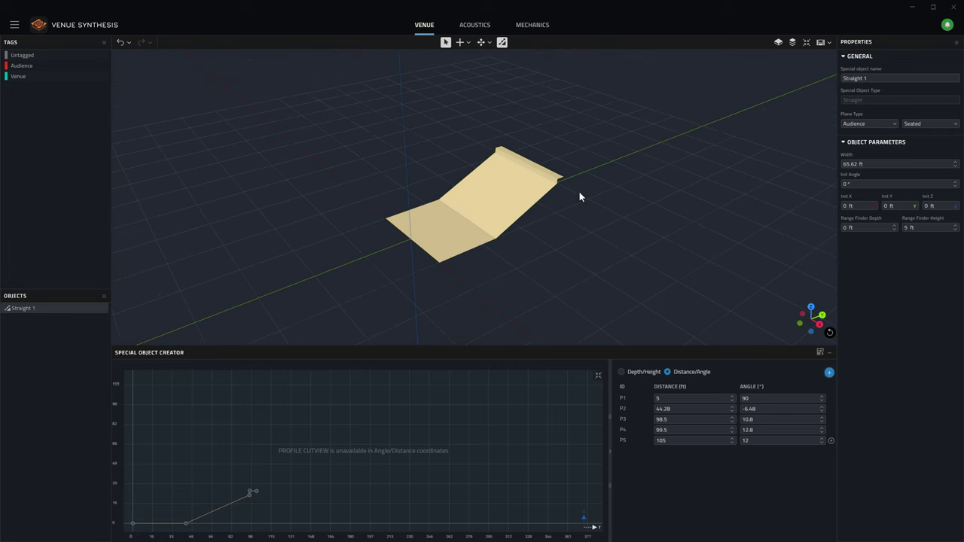
# Return to depth/height entry and load Arena Short Side Dim.png as a profile reference image
pyautogui.click(622, 372)
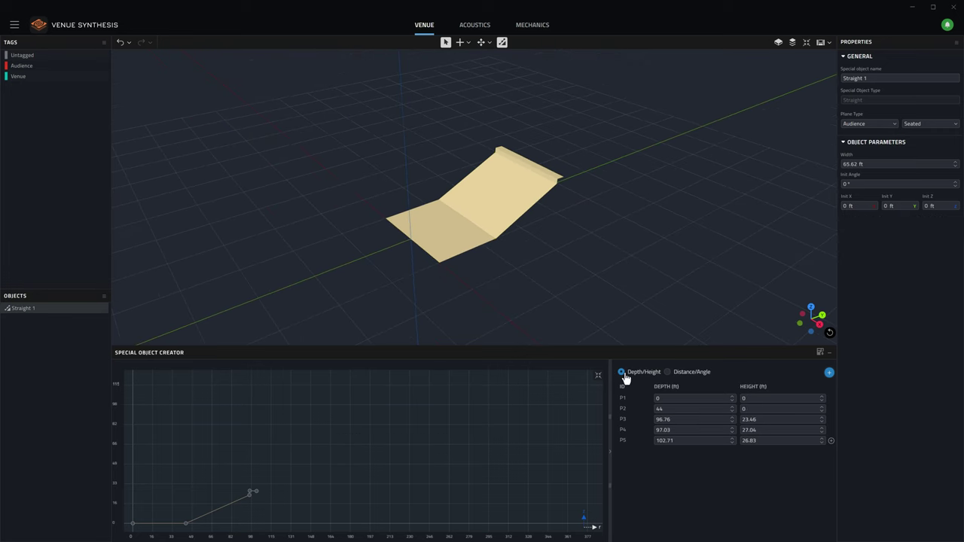
pyautogui.rightClick(415, 450)
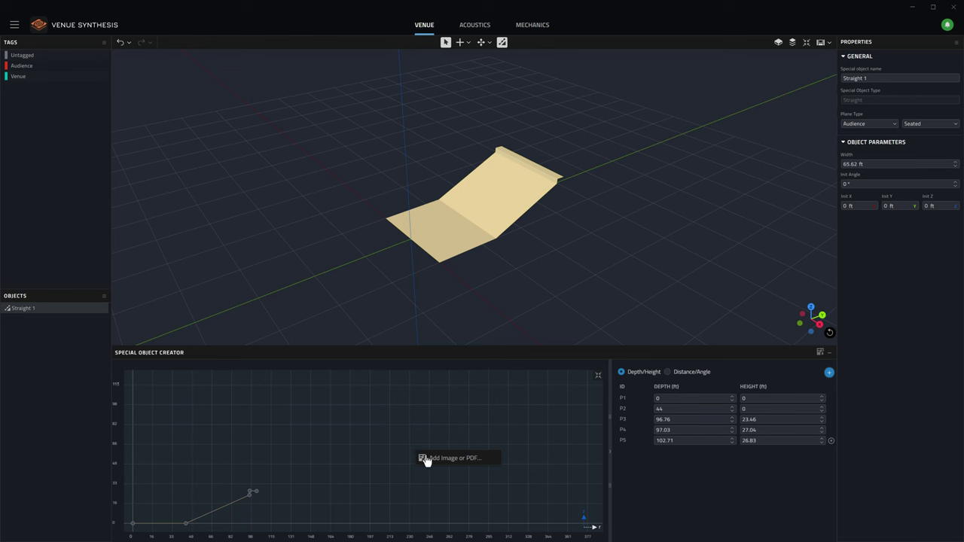
pyautogui.click(430, 458)
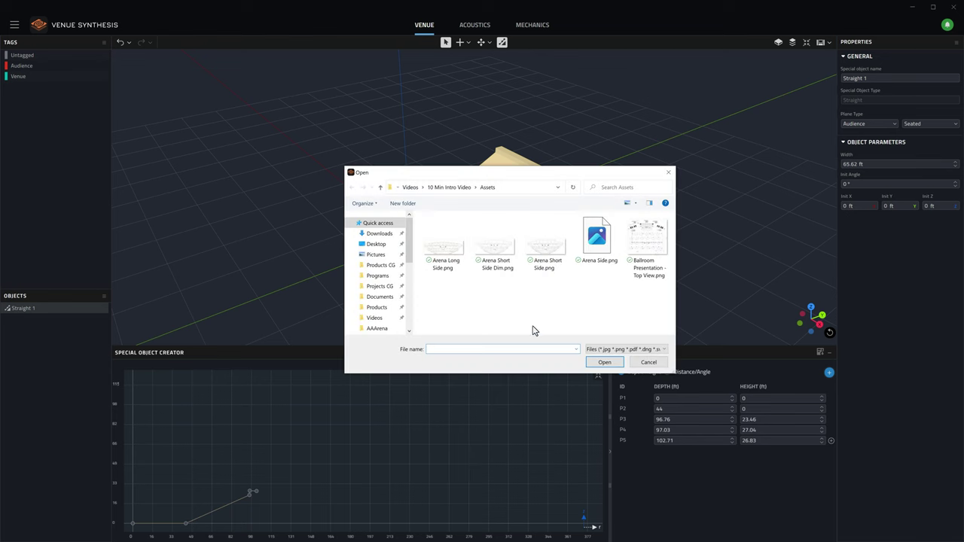
pyautogui.click(502, 267)
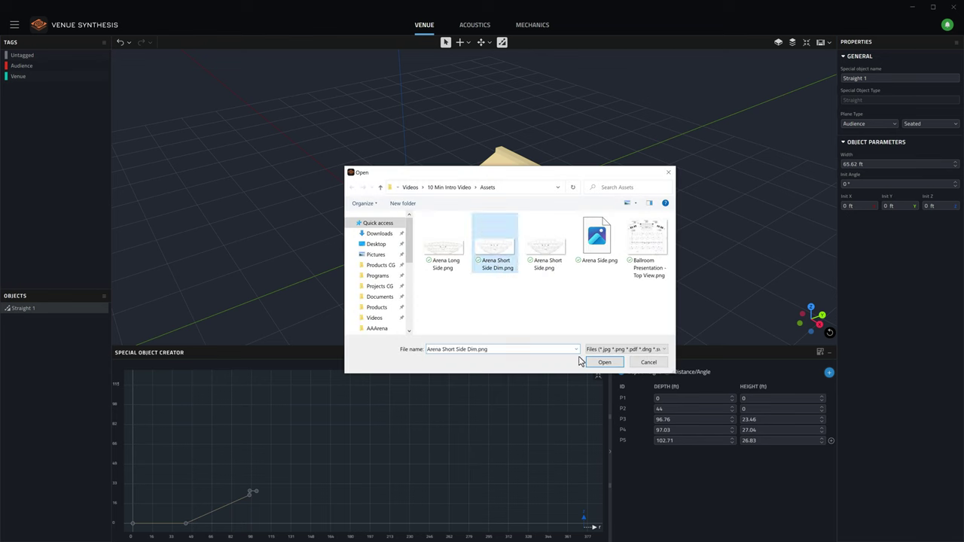
pyautogui.click(604, 362)
# Scale the drawing along its 90' dimension and set its zero at the seating block's lower line
pyautogui.scroll(5, 319, 327)
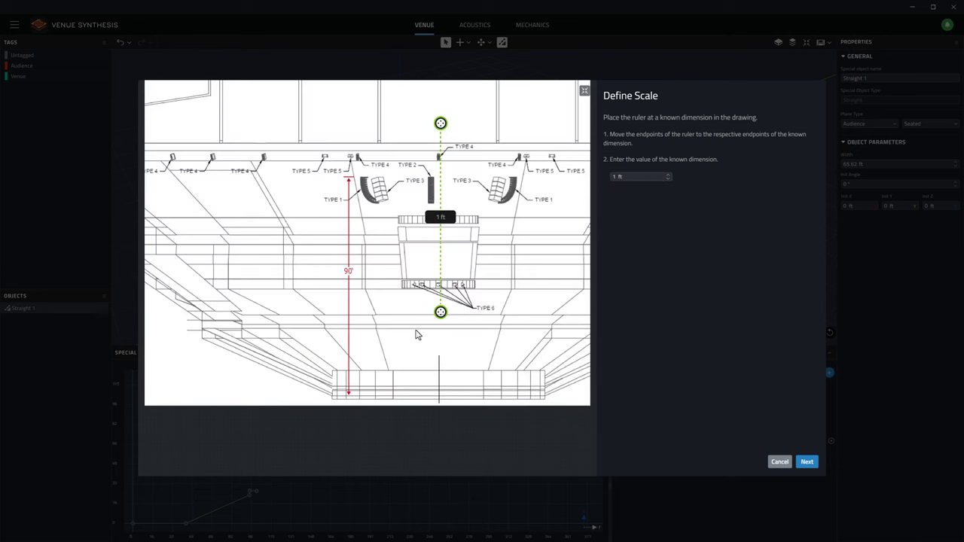
pyautogui.moveTo(441, 312); pyautogui.dragTo(348, 395)
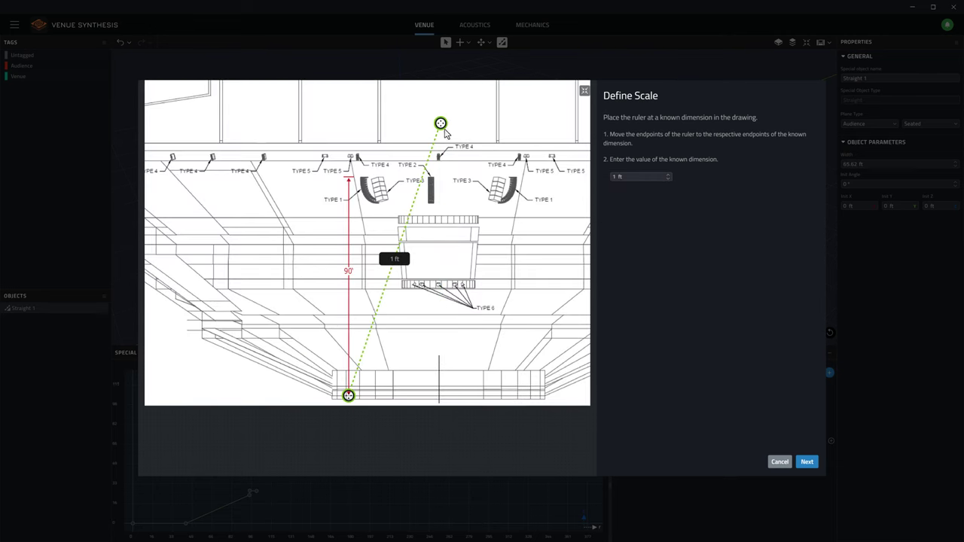
pyautogui.moveTo(440, 124); pyautogui.dragTo(349, 178)
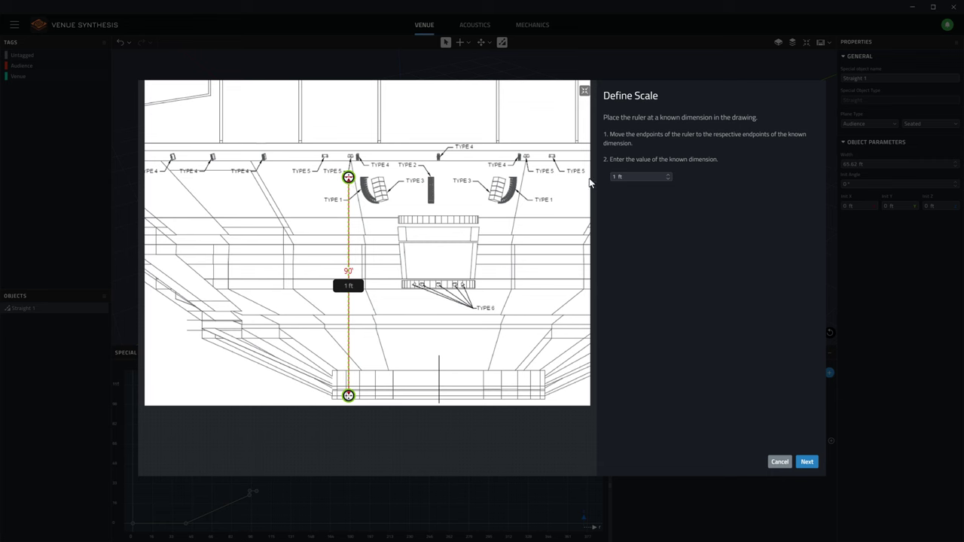
pyautogui.doubleClick(613, 176)
pyautogui.click(807, 461)
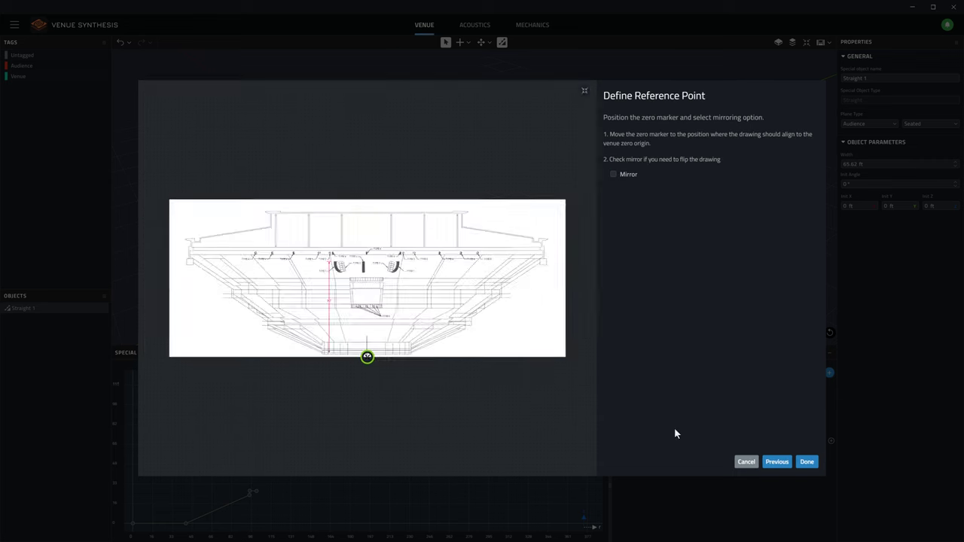
pyautogui.scroll(3, 358, 351)
pyautogui.moveTo(346, 350); pyautogui.dragTo(345, 330)
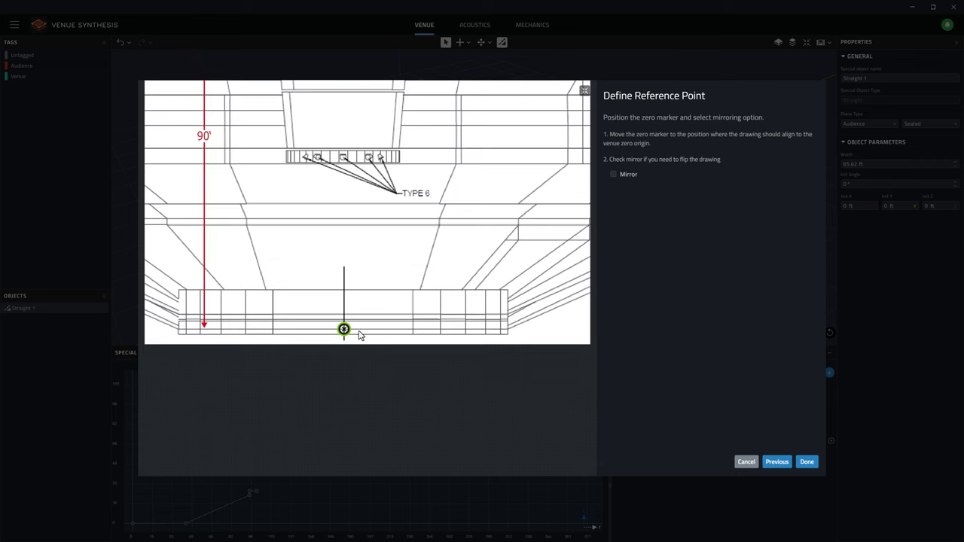
pyautogui.click(806, 461)
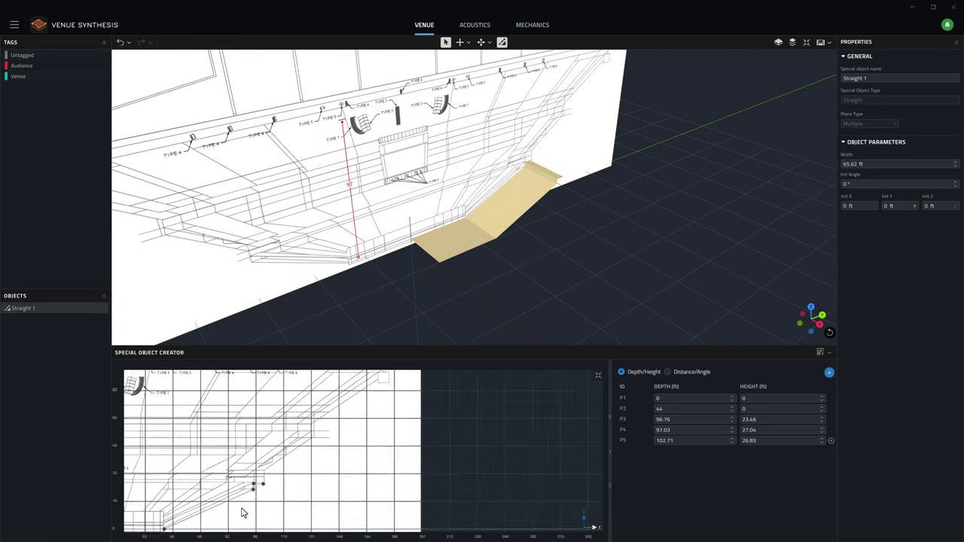
# Snap profile points P3 and P5 onto the drawing's step corners
pyautogui.scroll(4, 241, 513)
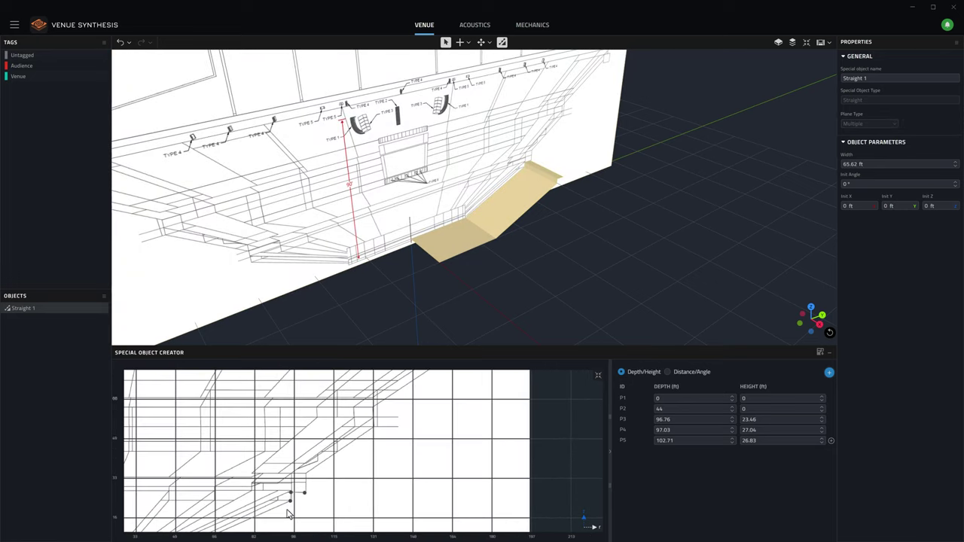
pyautogui.scroll(3, 287, 514)
pyautogui.click(292, 499)
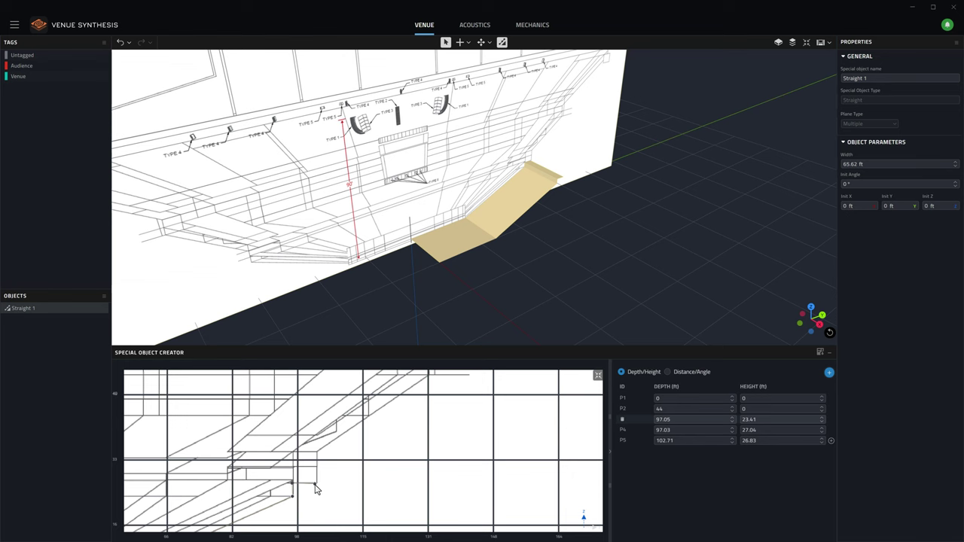
pyautogui.click(316, 488)
# Add points P6–P11 up the steps, ending at 175.15 ft depth and 105.15 ft height
pyautogui.click(317, 455)
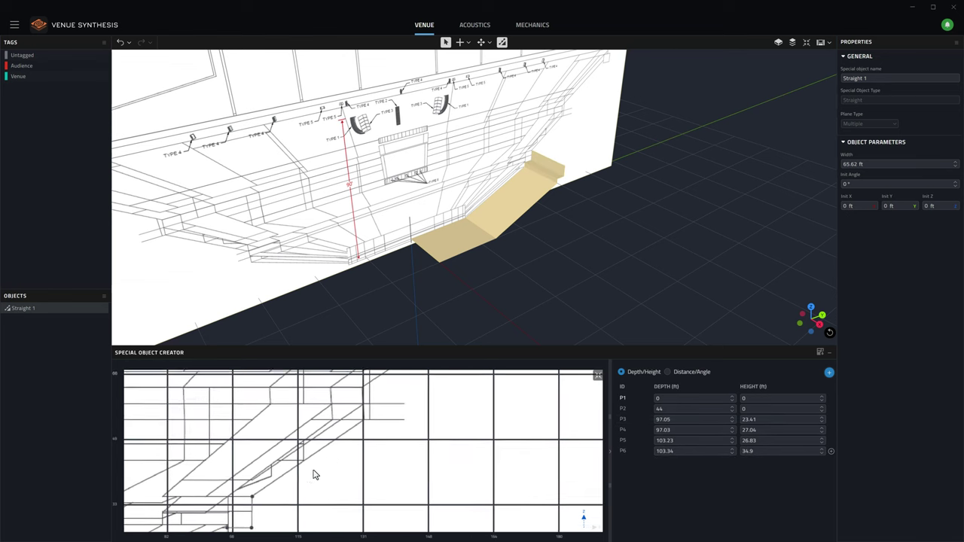
pyautogui.click(363, 422)
pyautogui.click(369, 422)
pyautogui.moveTo(370, 422); pyautogui.dragTo(316, 508, button='middle')
pyautogui.click(316, 469)
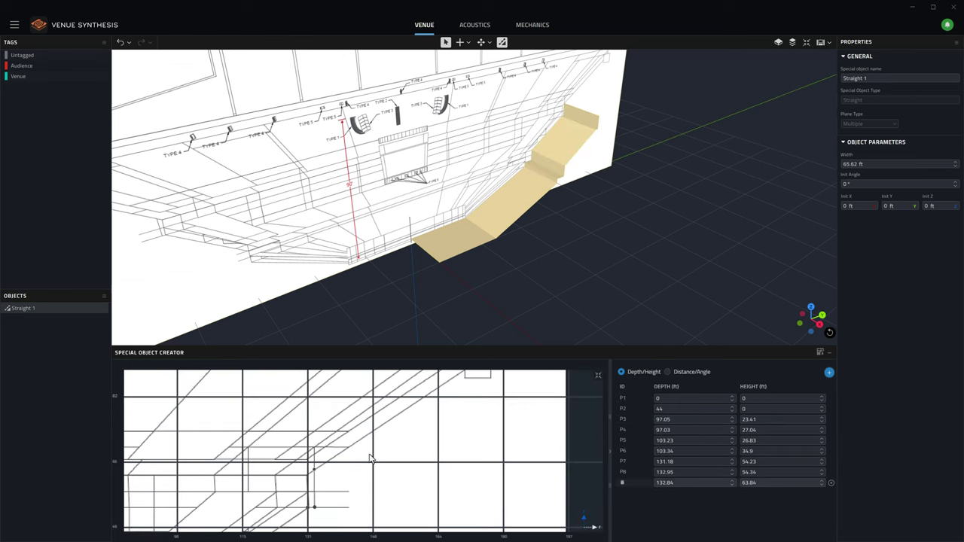
pyautogui.click(349, 447)
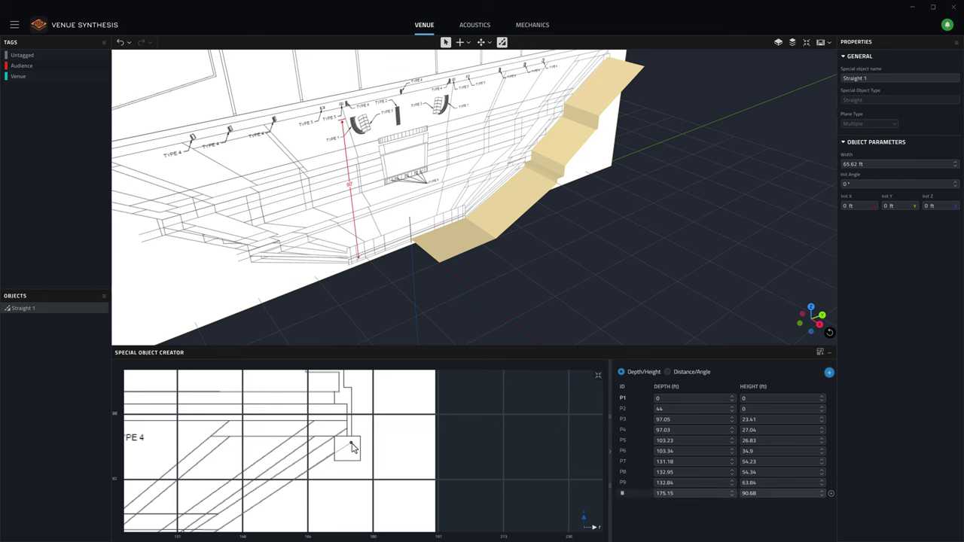
pyautogui.click(352, 386)
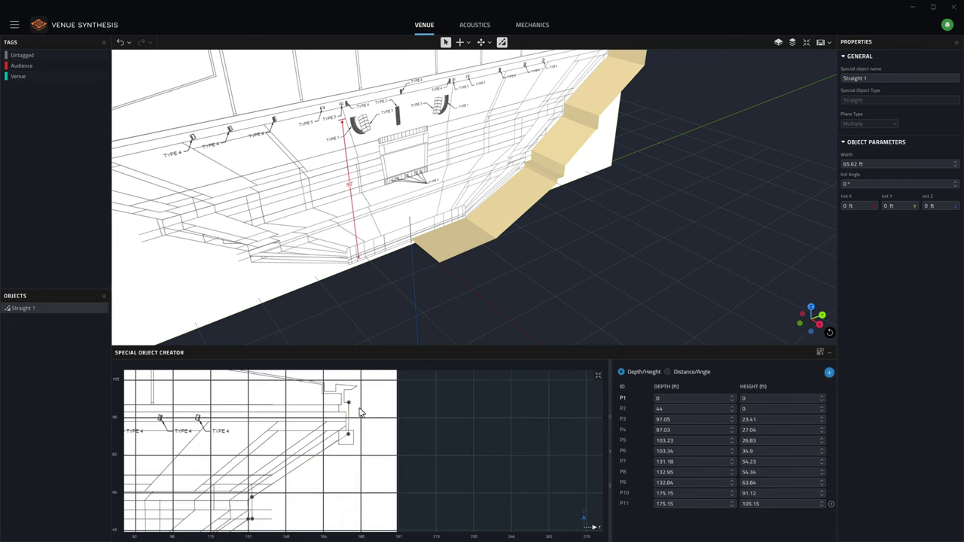
pyautogui.moveTo(499, 215)
pyautogui.mouseDown()
pyautogui.moveTo(515, 249)
pyautogui.moveTo(531, 249)
pyautogui.moveTo(574, 222)
pyautogui.moveTo(556, 224)
pyautogui.moveTo(541, 238)
pyautogui.moveTo(615, 205)
pyautogui.mouseUp()
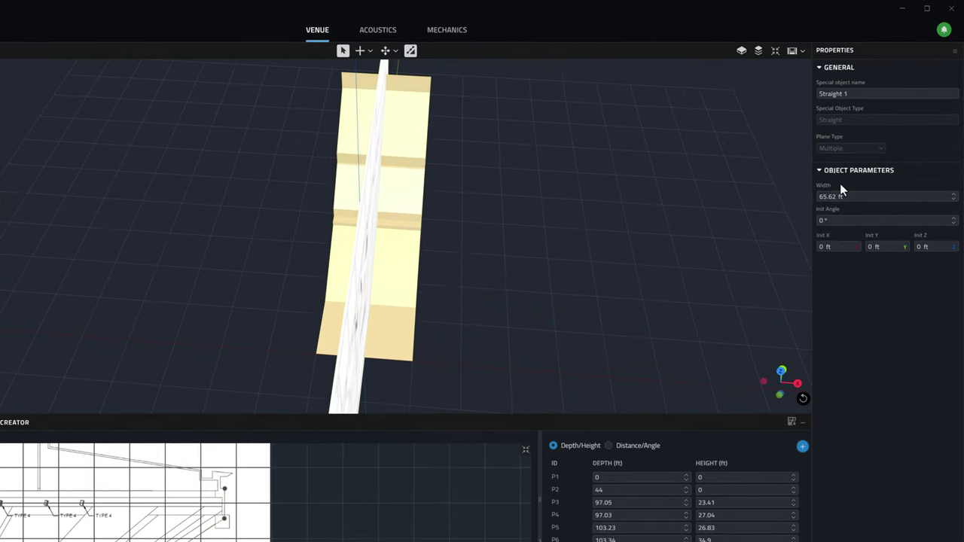
# Rename the traced seating object to 'Arena Long Side'
pyautogui.click(852, 93)
pyautogui.hotkey('ctrl', 'a')
pyautogui.write('A')
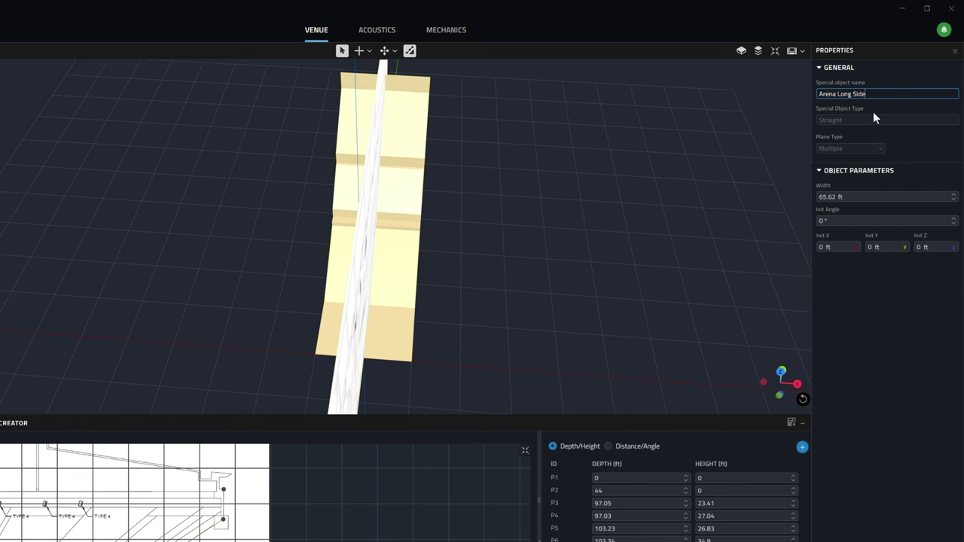
# Widen the seating object from 65.62 ft to 100 ft
pyautogui.click(861, 196)
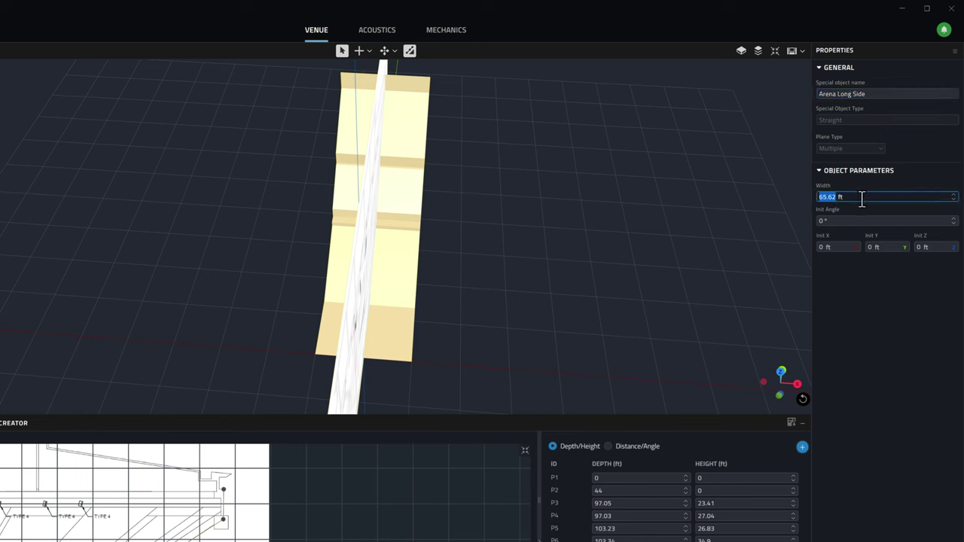
pyautogui.write('100')
pyautogui.press('Return')
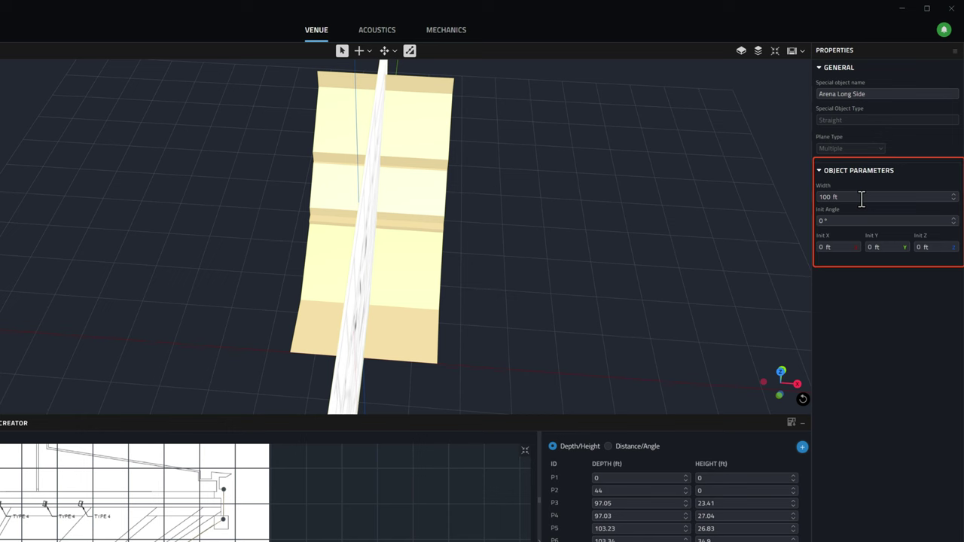
pyautogui.moveTo(673, 264)
pyautogui.mouseDown(button='middle')
pyautogui.moveTo(667, 241)
pyautogui.moveTo(517, 203)
pyautogui.moveTo(510, 190)
pyautogui.moveTo(454, 189)
pyautogui.mouseUp(button='middle')
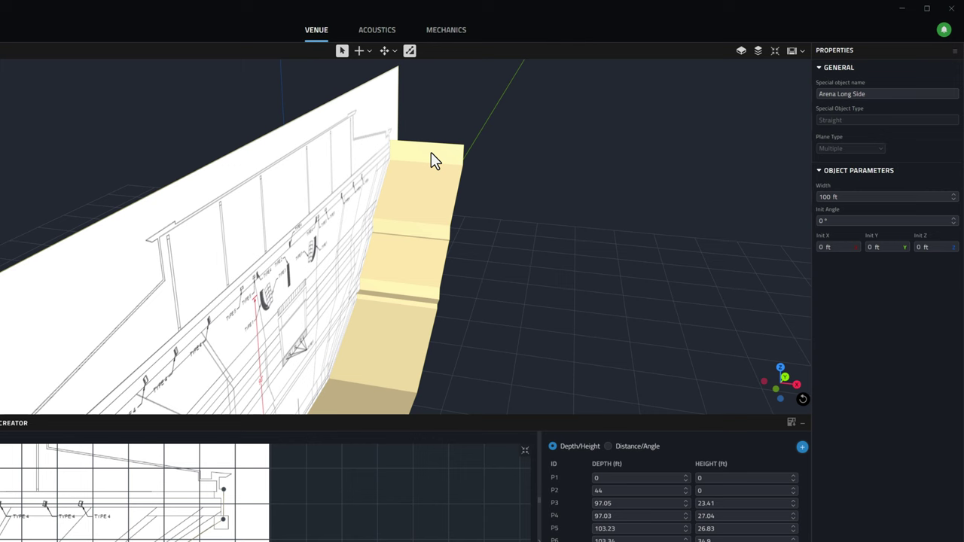
pyautogui.click(425, 181)
# Tag the selected riser faces as Venue with the Architecture plane type
pyautogui.keyDown('shift'); pyautogui.click(425, 232); pyautogui.keyUp('shift')
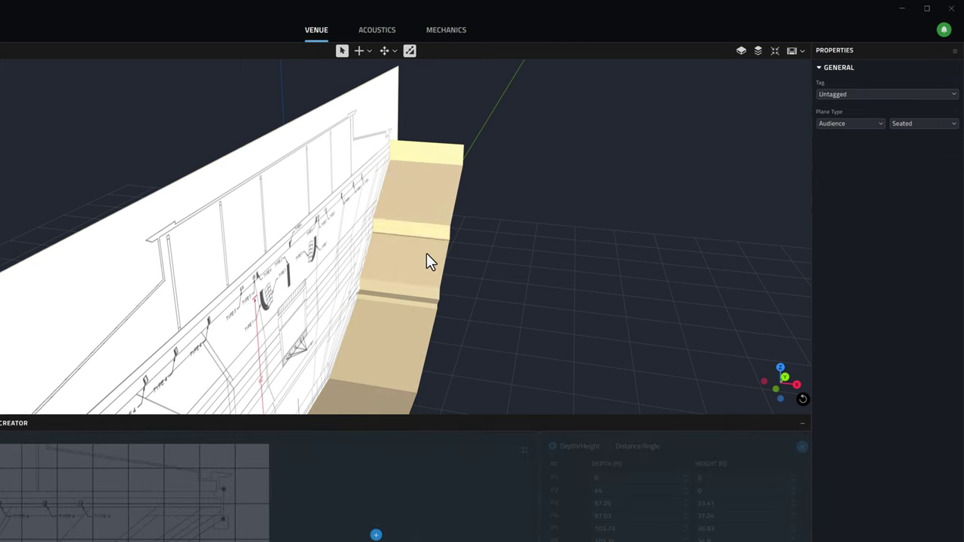
pyautogui.keyDown('shift'); pyautogui.click(431, 294); pyautogui.keyUp('shift')
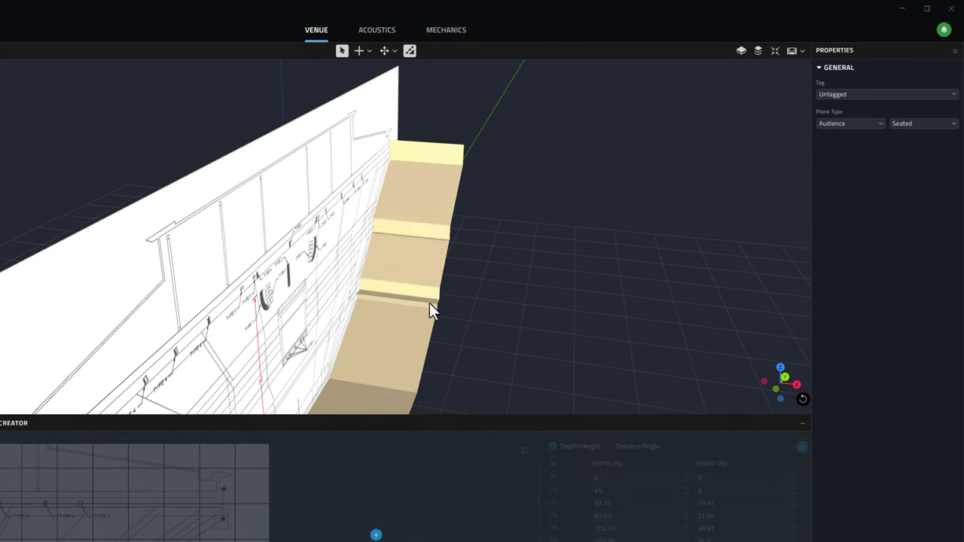
pyautogui.click(879, 96)
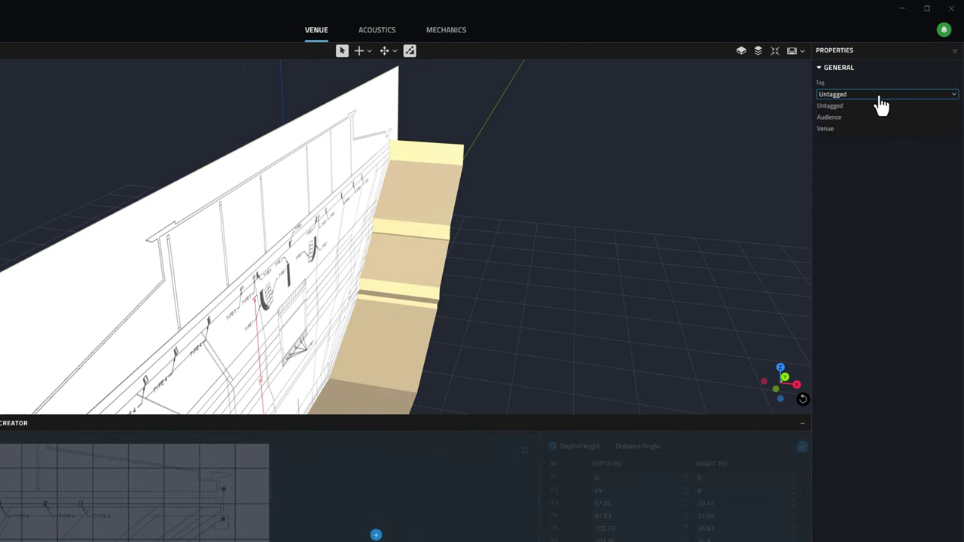
pyautogui.click(833, 128)
pyautogui.click(853, 125)
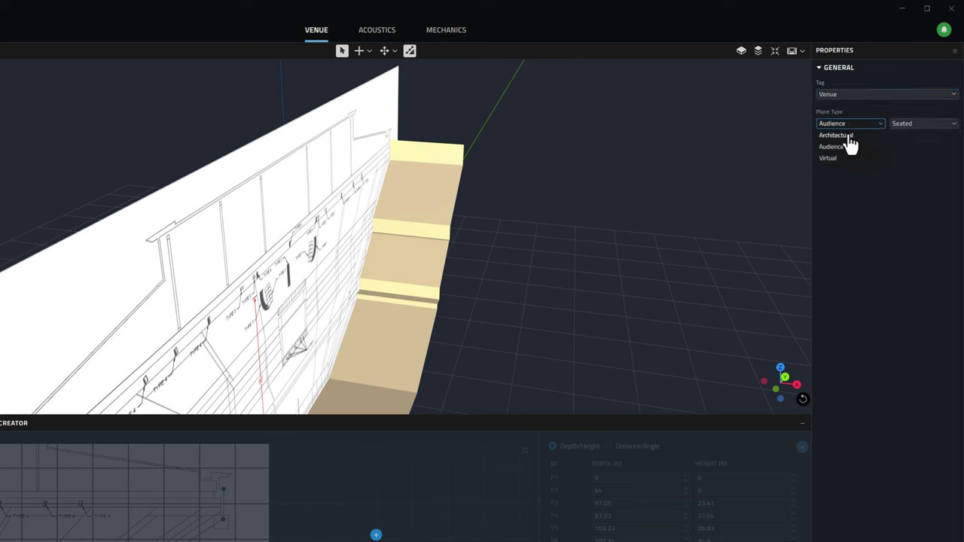
pyautogui.click(852, 136)
pyautogui.press('Escape')
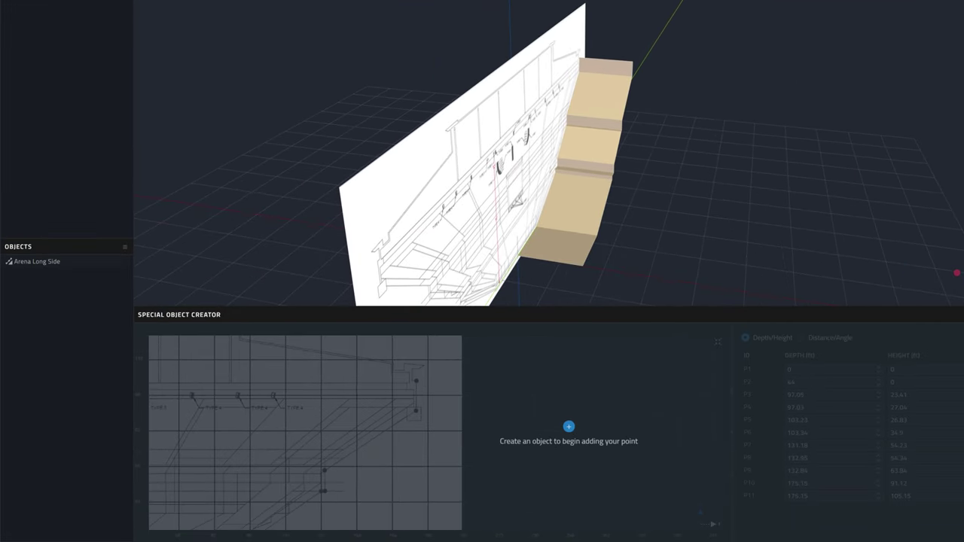
# Mirror Arena Long Side across the drawing plane to create Straight 2 beside it
pyautogui.click(58, 263)
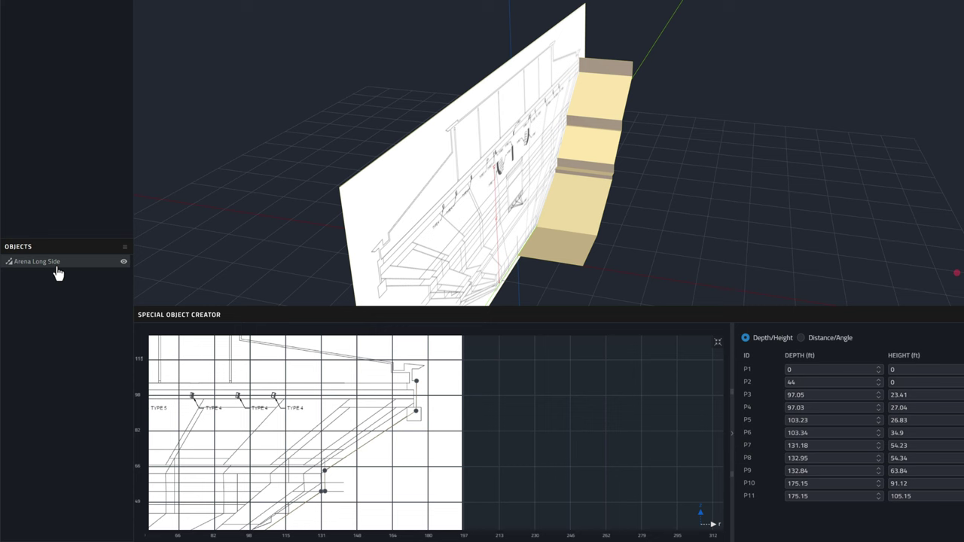
pyautogui.rightClick(58, 267)
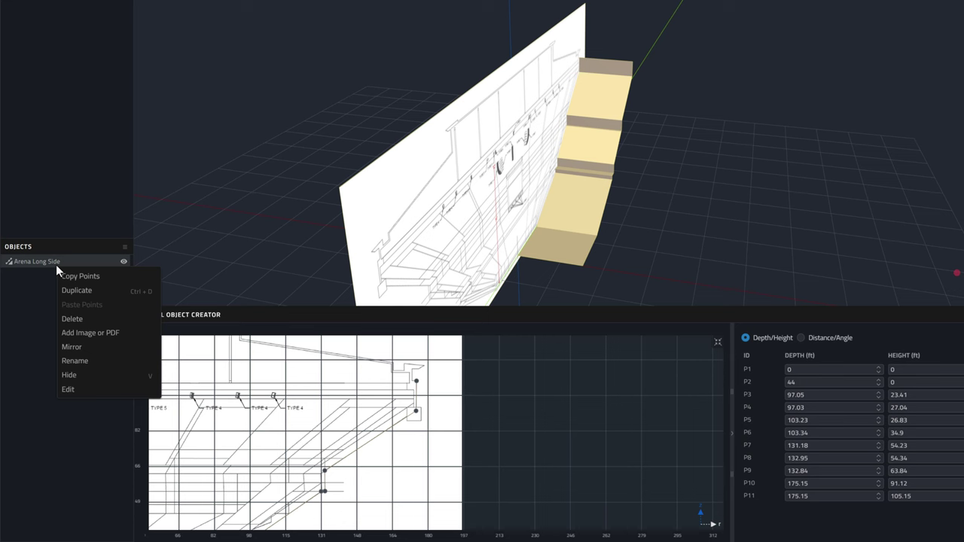
pyautogui.click(73, 347)
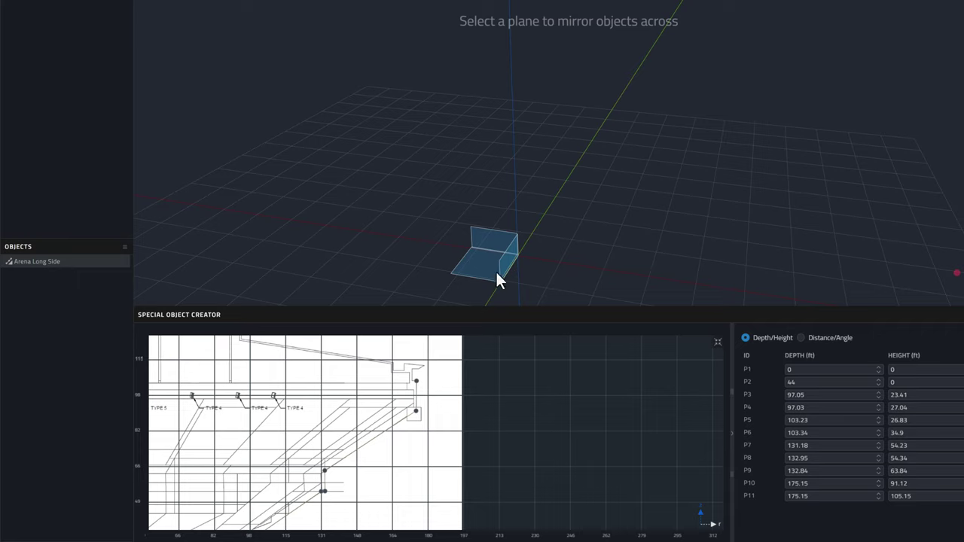
pyautogui.click(500, 245)
pyautogui.moveTo(514, 242); pyautogui.dragTo(585, 260)
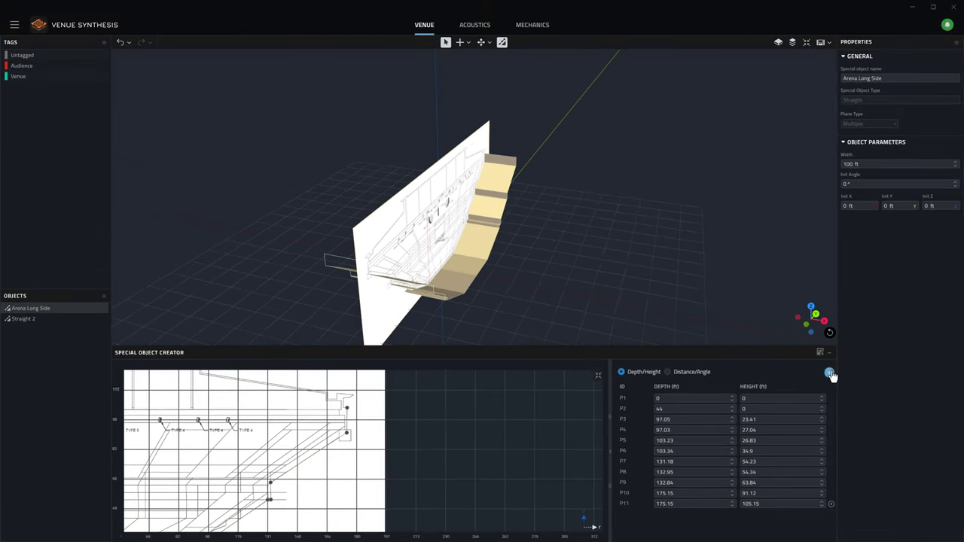
pyautogui.click(829, 373)
# Create Revolution 1 and paste the copied seating profile points into it
pyautogui.click(878, 405)
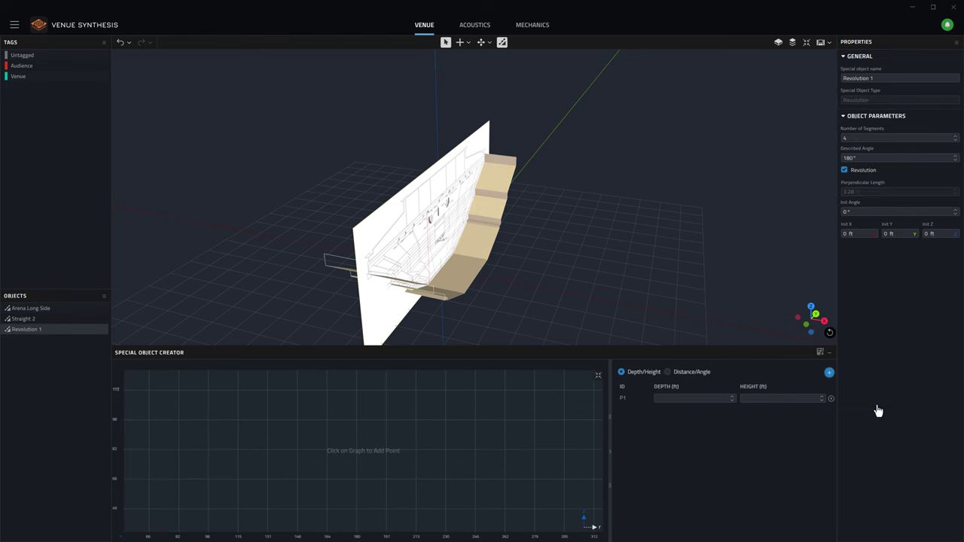
pyautogui.rightClick(59, 312)
pyautogui.press('Escape')
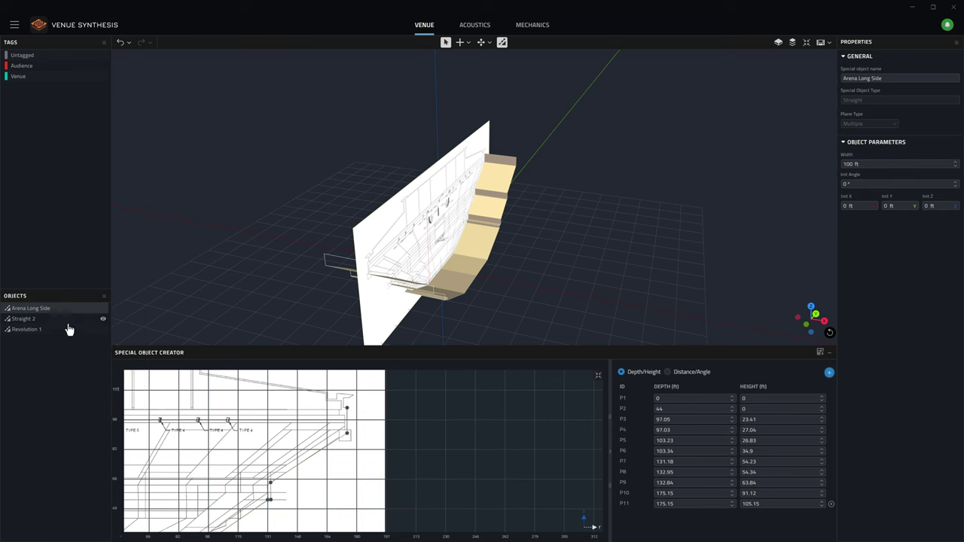
pyautogui.rightClick(66, 331)
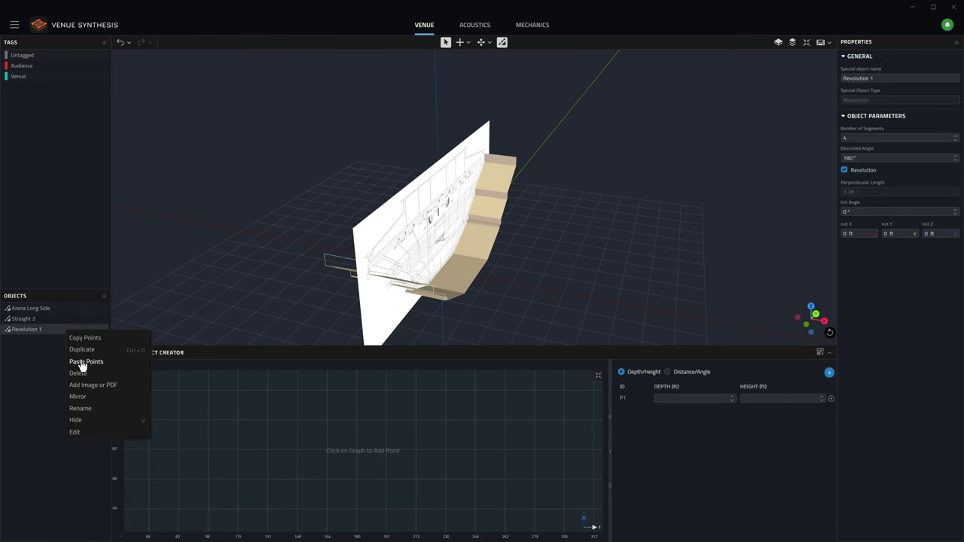
pyautogui.click(84, 362)
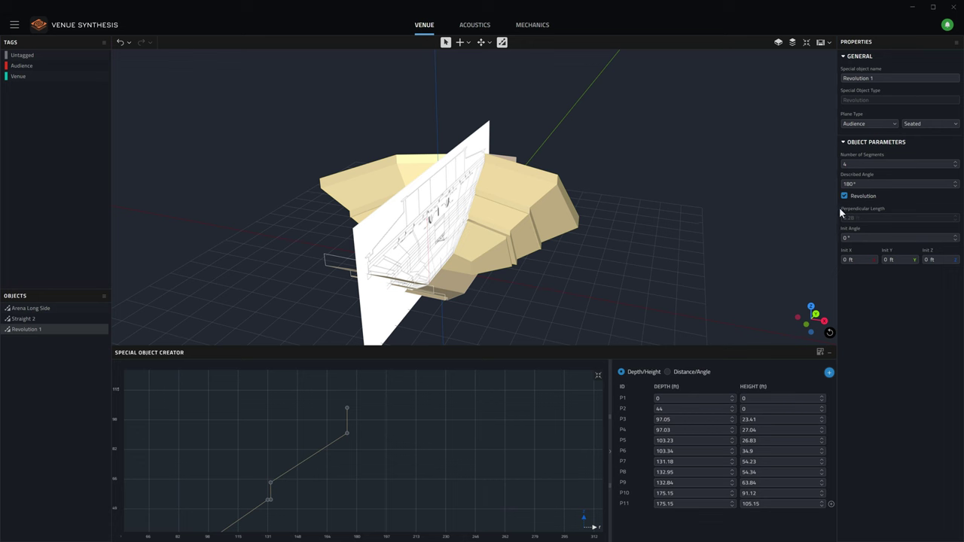
# Give Revolution 1 six segments, a 90° initial angle and a 50 ft initial X
pyautogui.click(955, 162)
pyautogui.click(955, 162)
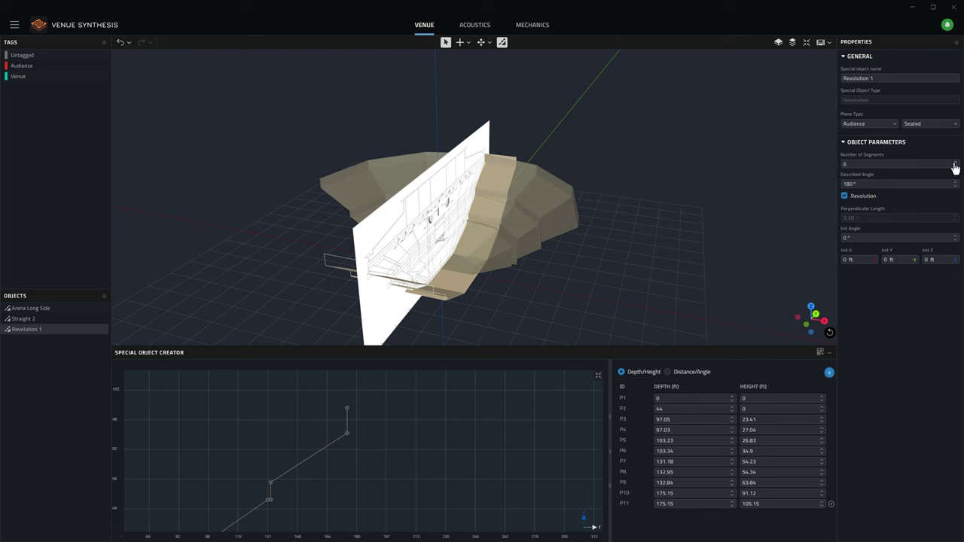
pyautogui.click(857, 238)
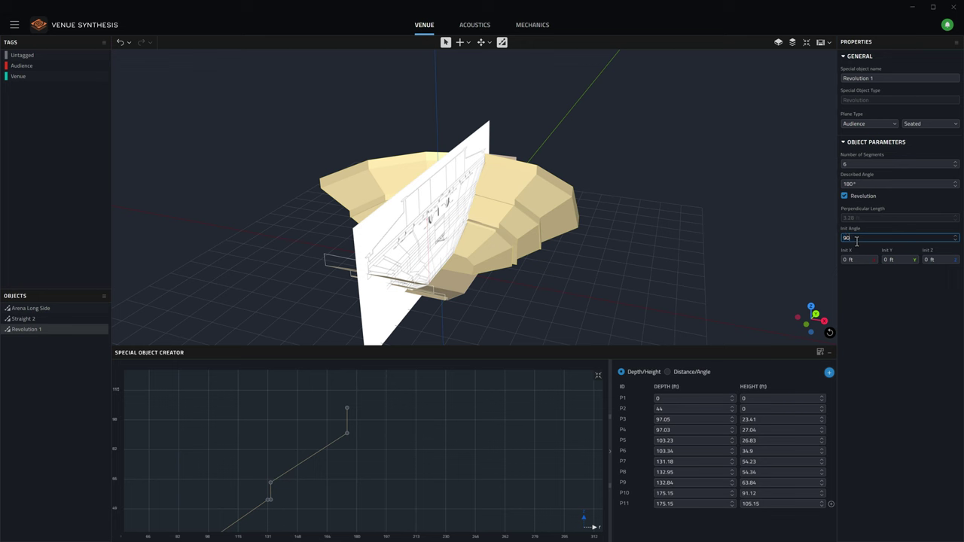
pyautogui.write('90')
pyautogui.press('Return')
pyautogui.click(845, 259)
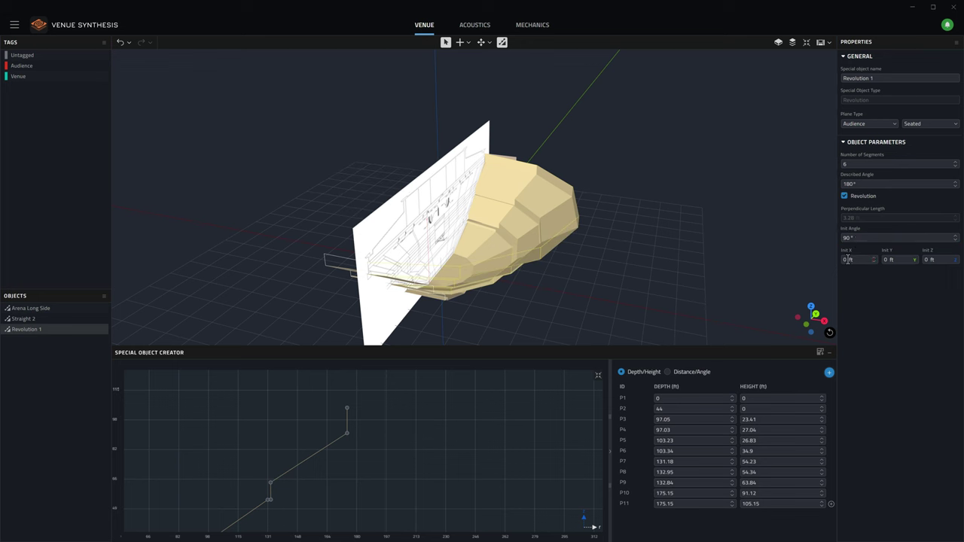
pyautogui.write('50')
pyautogui.press('Return')
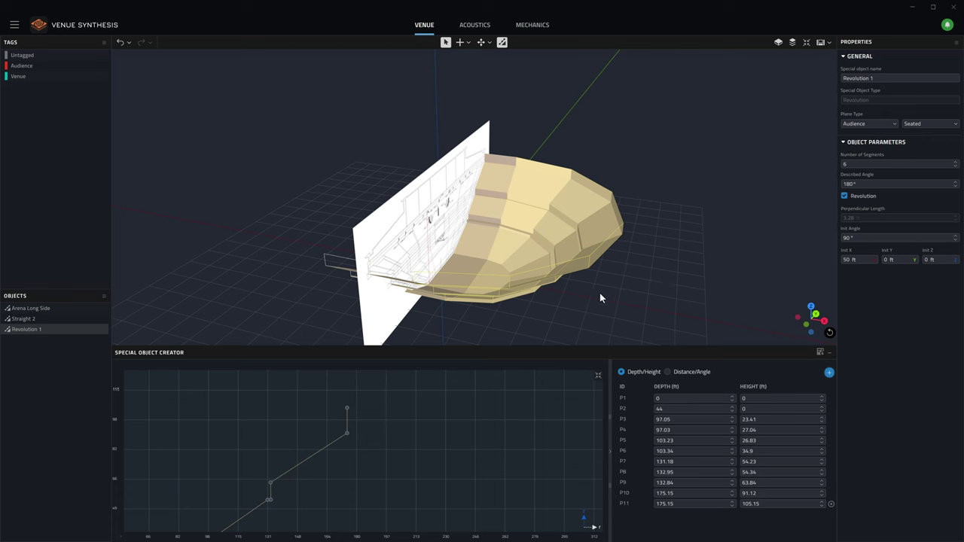
pyautogui.moveTo(599, 297); pyautogui.dragTo(497, 305)
# Mirror Revolution 1 across the stage drawing plane to form Revolution 2
pyautogui.rightClick(34, 331)
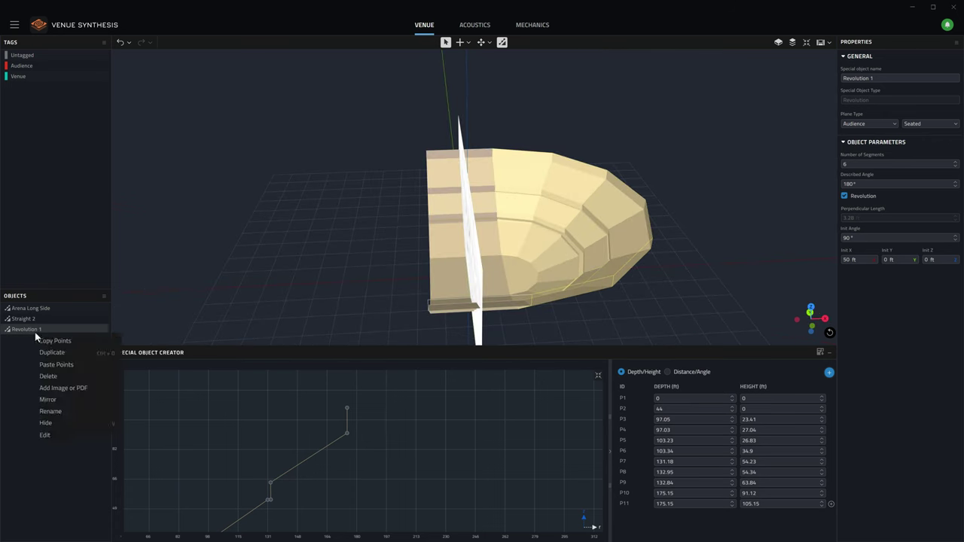
pyautogui.click(52, 402)
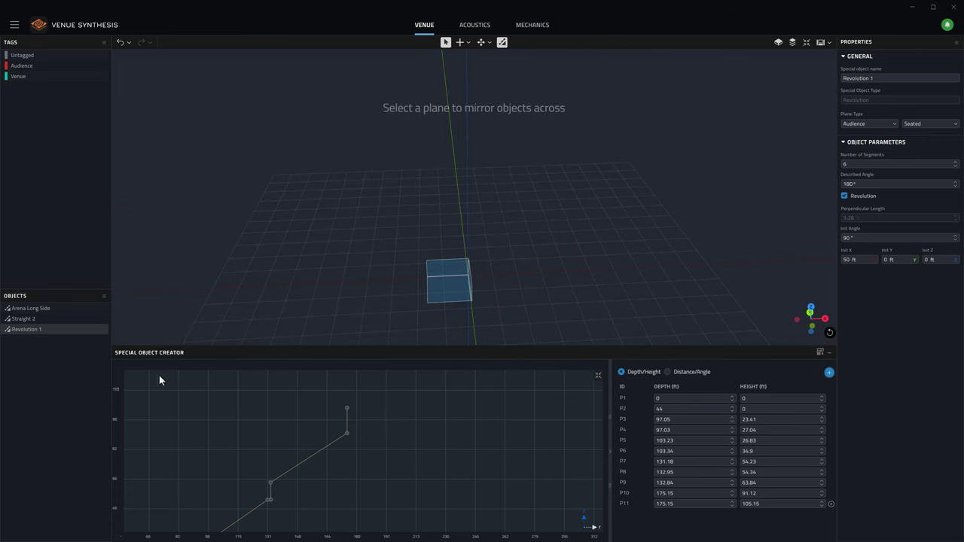
pyautogui.click(470, 279)
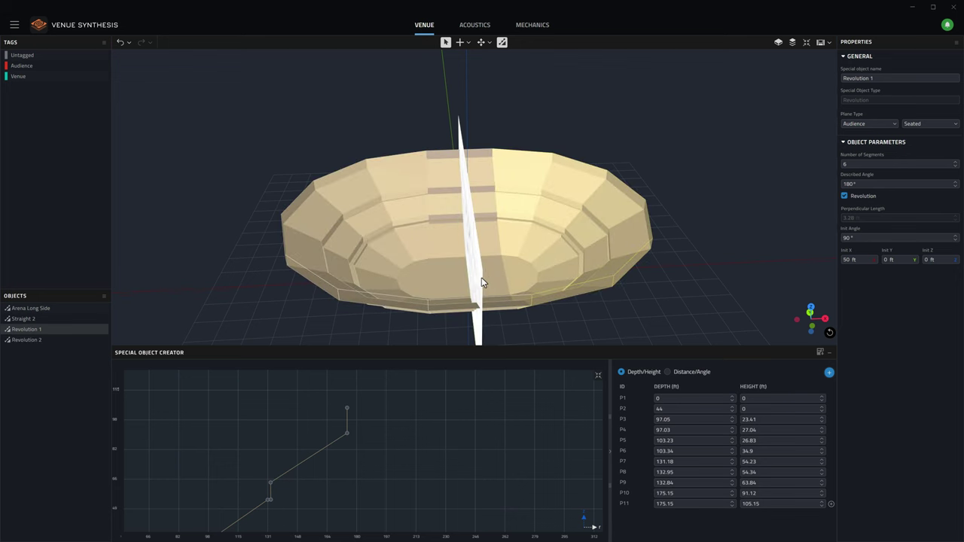
pyautogui.moveTo(488, 276)
pyautogui.mouseDown()
pyautogui.moveTo(490, 284)
pyautogui.moveTo(455, 286)
pyautogui.moveTo(429, 263)
pyautogui.mouseUp()
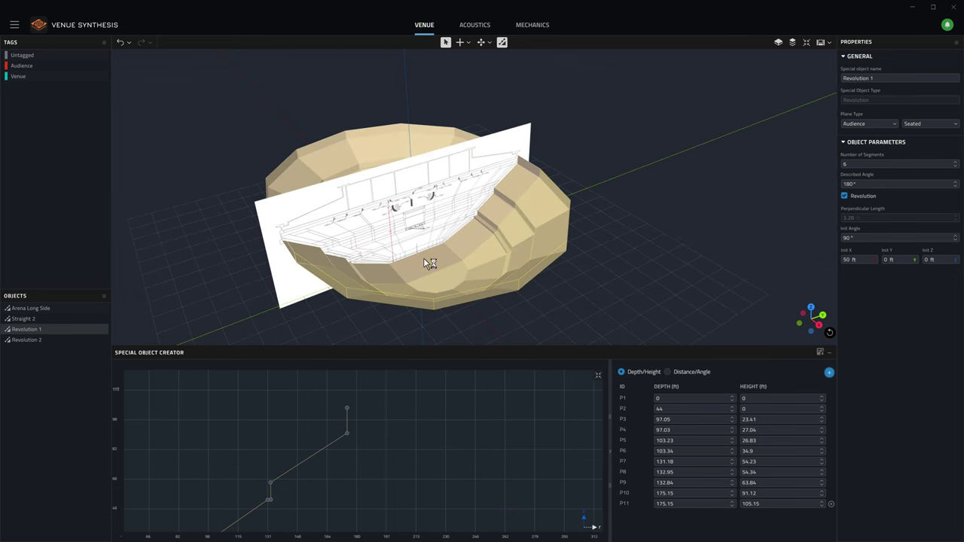
pyautogui.hotkey('ctrl', 'n')
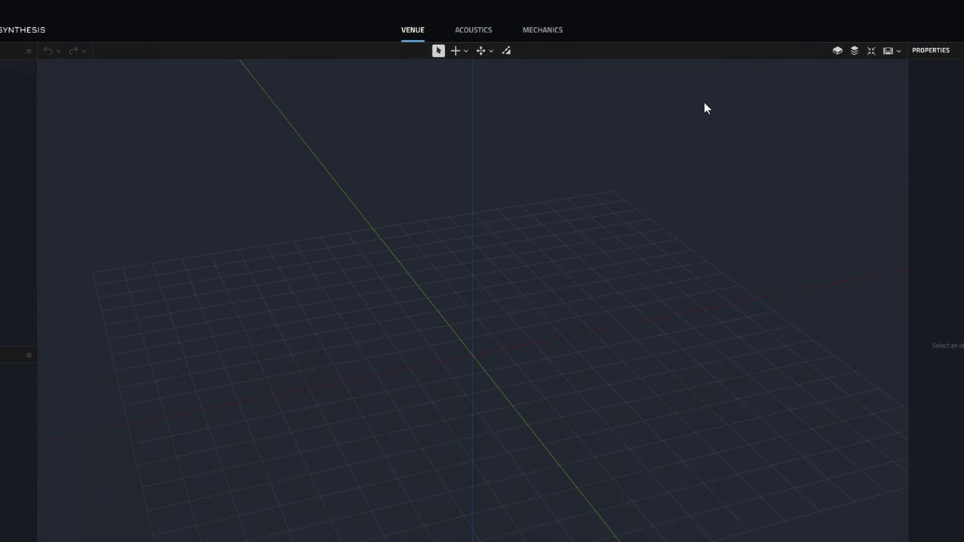
# Import 270 Arena Setup.gcf as 3D geometry and orbit to look down on the arena
pyautogui.click(463, 53)
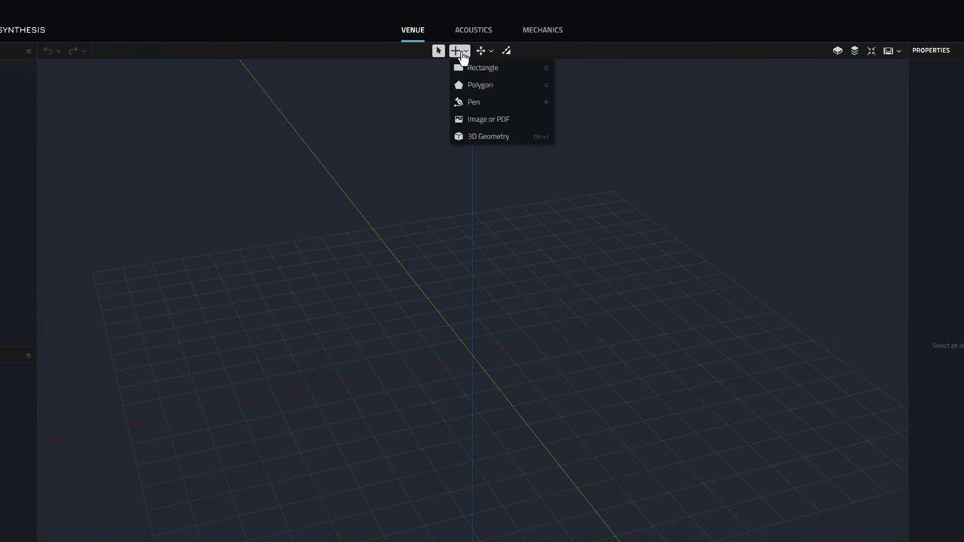
pyautogui.click(515, 143)
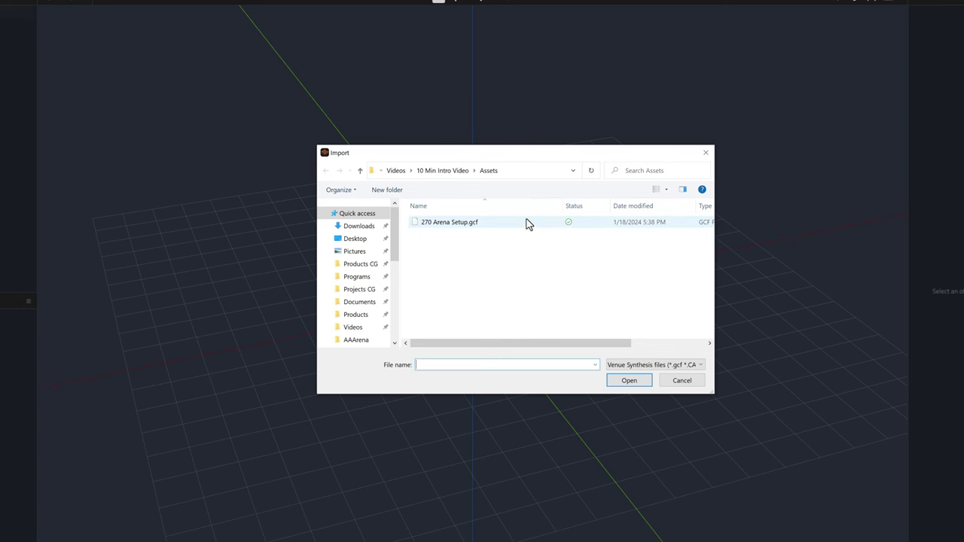
pyautogui.click(525, 222)
pyautogui.click(641, 382)
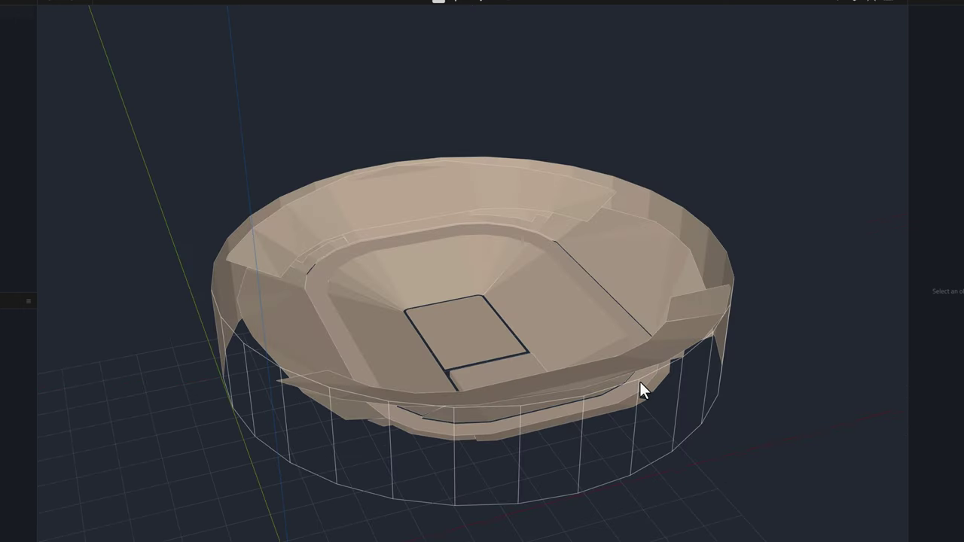
pyautogui.moveTo(749, 260)
pyautogui.mouseDown(button='middle')
pyautogui.moveTo(674, 303)
pyautogui.moveTo(469, 268)
pyautogui.mouseUp(button='middle')
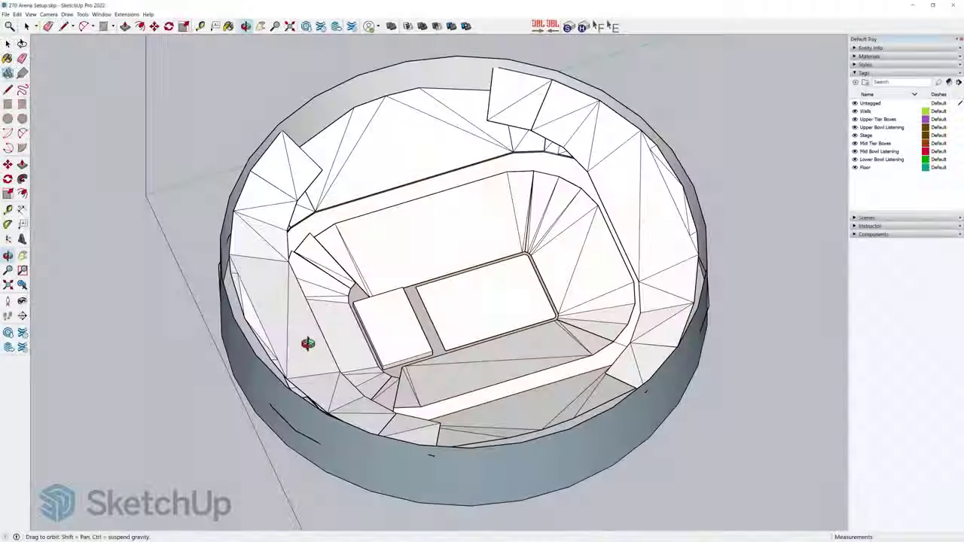
pyautogui.moveTo(312, 340)
pyautogui.mouseDown(button='middle')
pyautogui.moveTo(547, 362)
pyautogui.moveTo(721, 364)
pyautogui.mouseUp(button='middle')
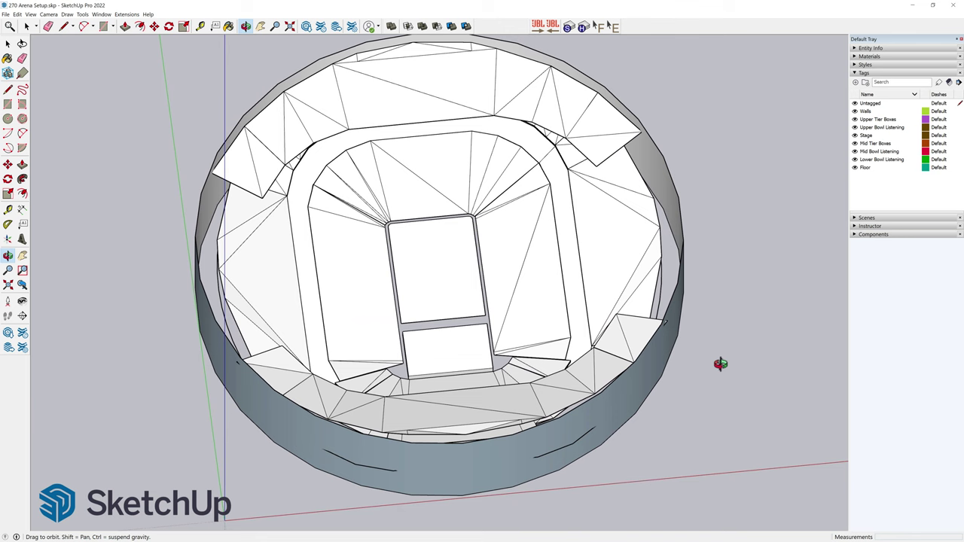
# Export the whole SketchUp model as 270 Arena Setup.gcf with the JBL exporter
pyautogui.click(538, 25)
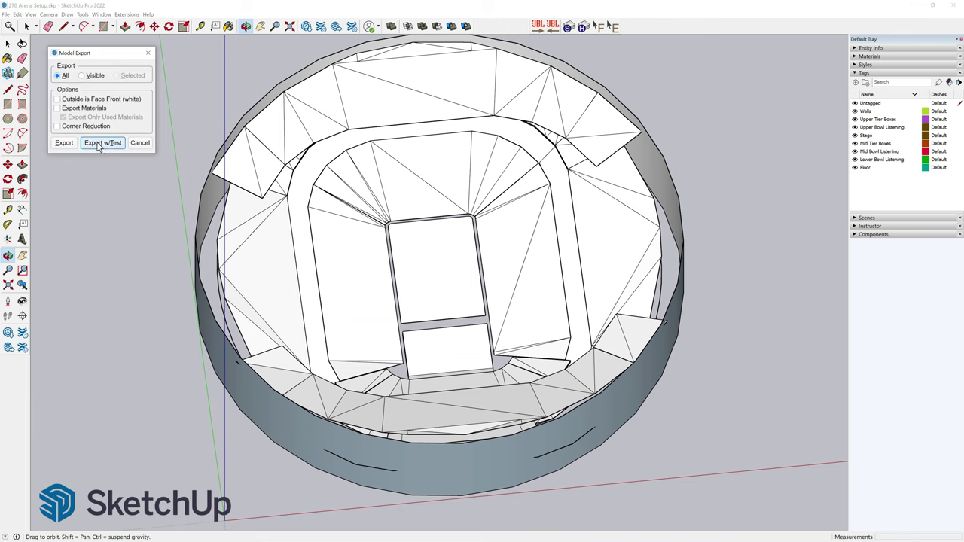
pyautogui.click(70, 144)
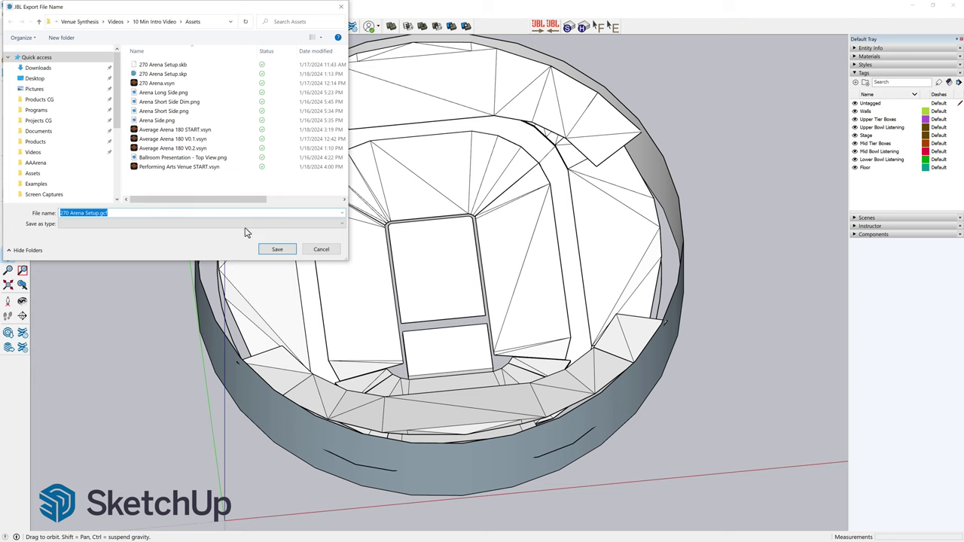
pyautogui.click(284, 251)
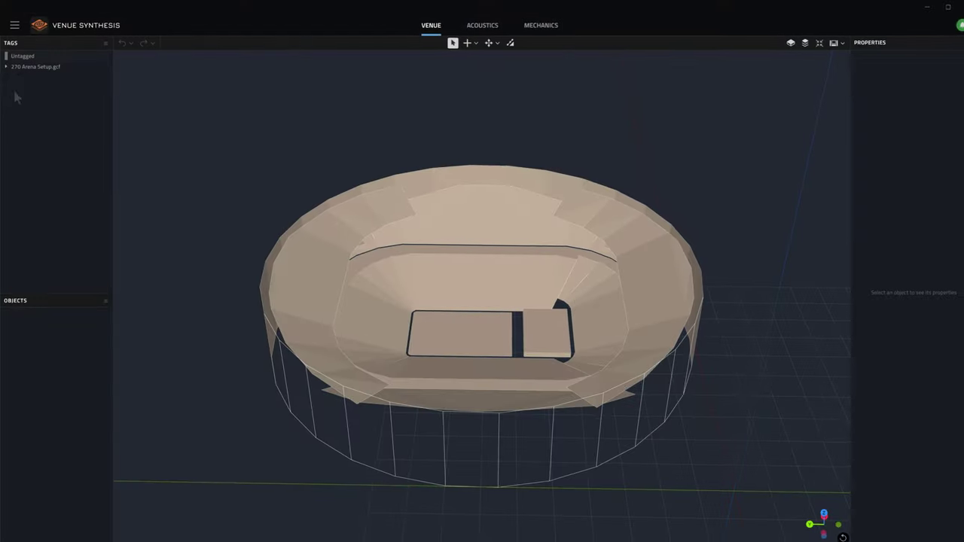
# Set Floor, Mid Bowl Listening, Mid Tier Boxes and Upper Bowl Listening planes to Audience
pyautogui.click(6, 66)
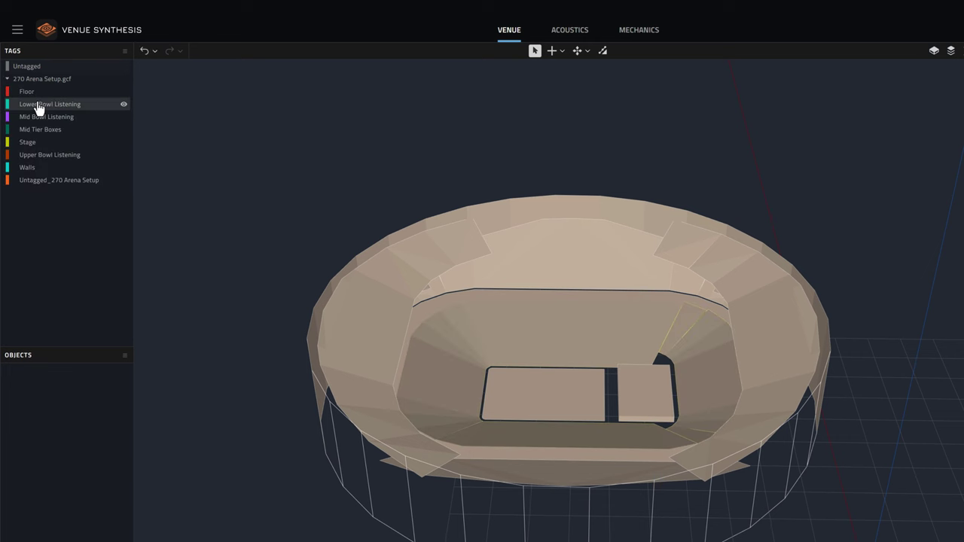
pyautogui.click(34, 92)
pyautogui.keyDown('shift'); pyautogui.click(46, 119); pyautogui.keyUp('shift')
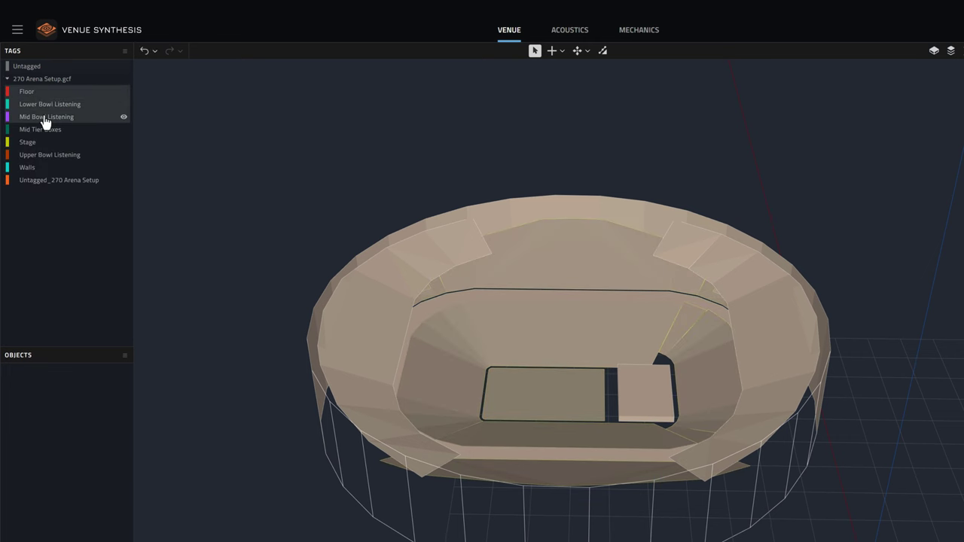
pyautogui.keyDown('shift'); pyautogui.click(43, 130); pyautogui.keyUp('shift')
pyautogui.keyDown('shift'); pyautogui.click(42, 155); pyautogui.keyUp('shift')
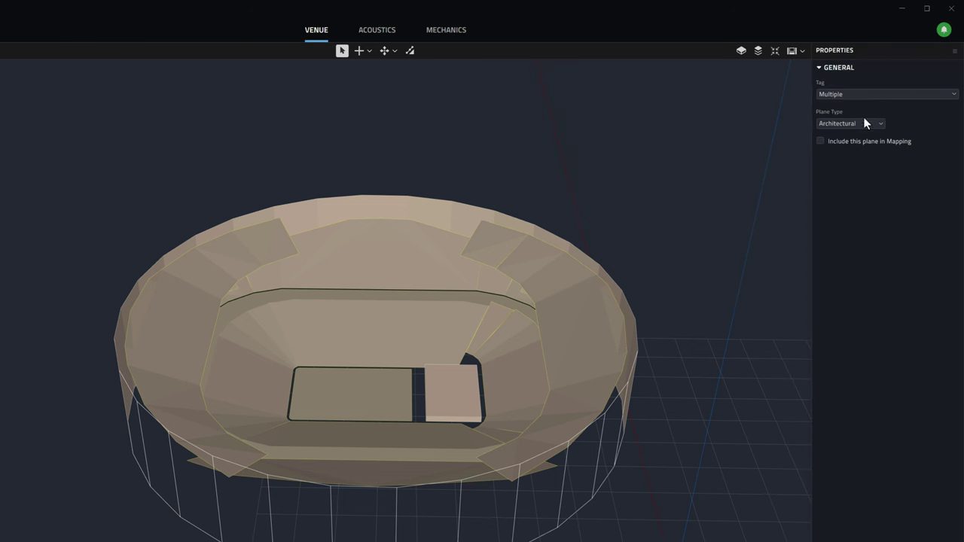
pyautogui.click(865, 124)
pyautogui.click(856, 150)
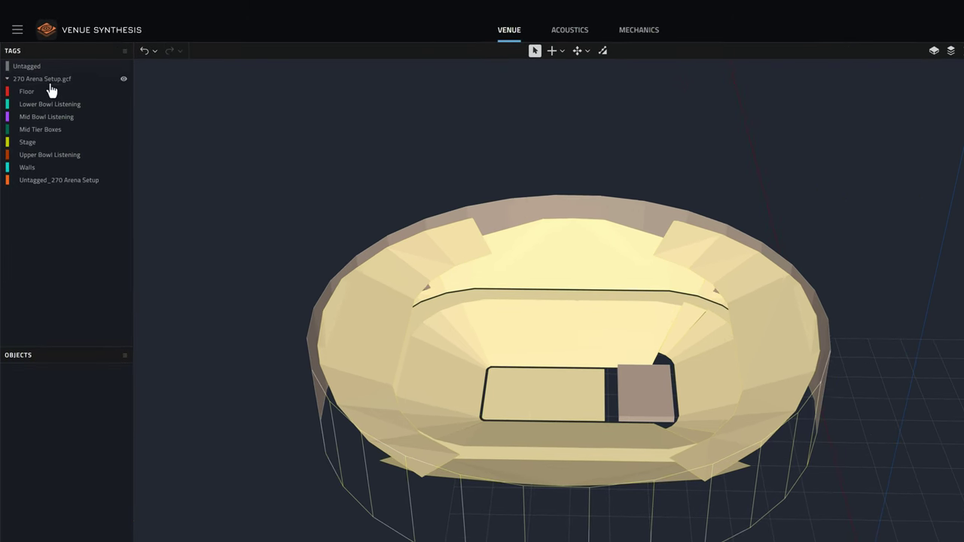
pyautogui.click(50, 79)
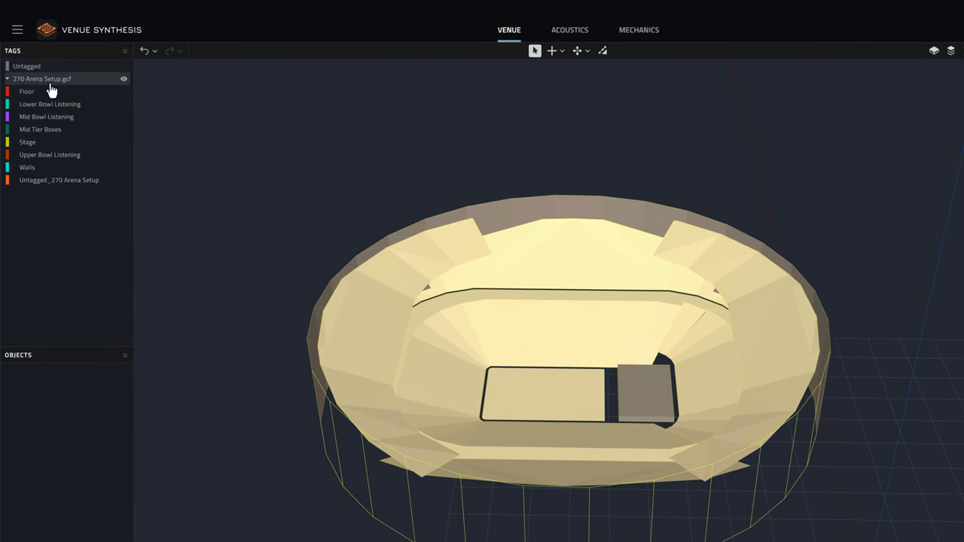
# Move the whole arena model by -230 ft in X and -187 ft in Y
pyautogui.rightClick(566, 332)
pyautogui.moveTo(637, 491)
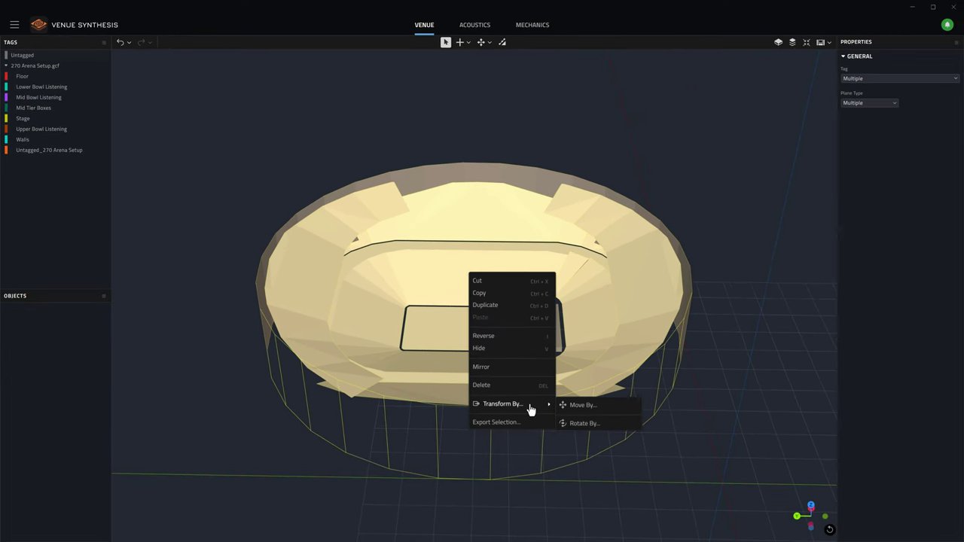
pyautogui.click(572, 409)
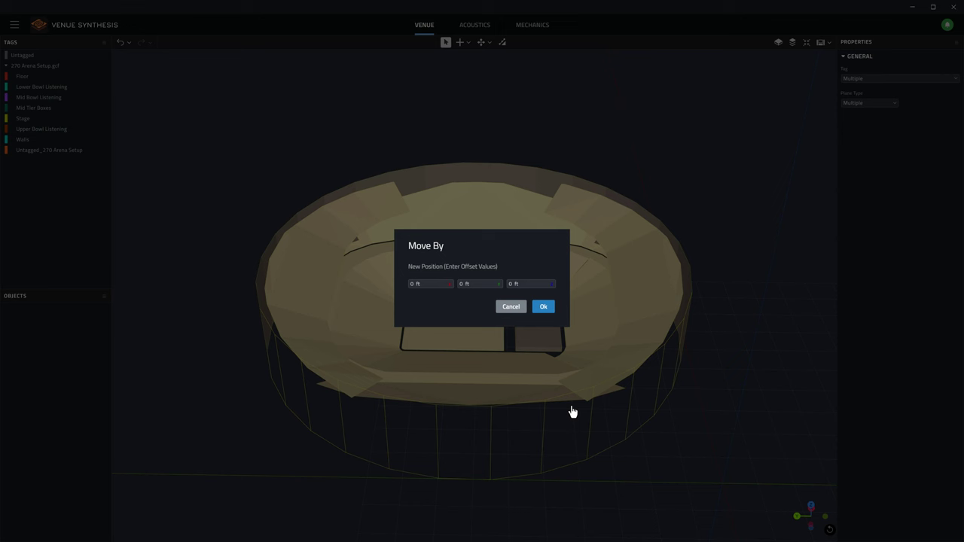
pyautogui.click(431, 283)
pyautogui.write('-230')
pyautogui.click(472, 284)
pyautogui.write('-187')
pyautogui.click(548, 310)
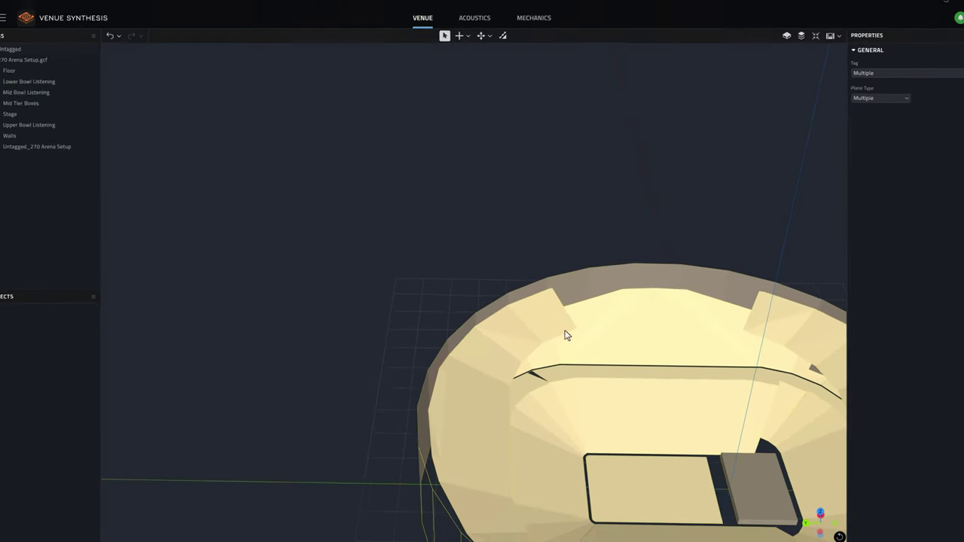
pyautogui.moveTo(675, 397); pyautogui.dragTo(573, 142, button='middle')
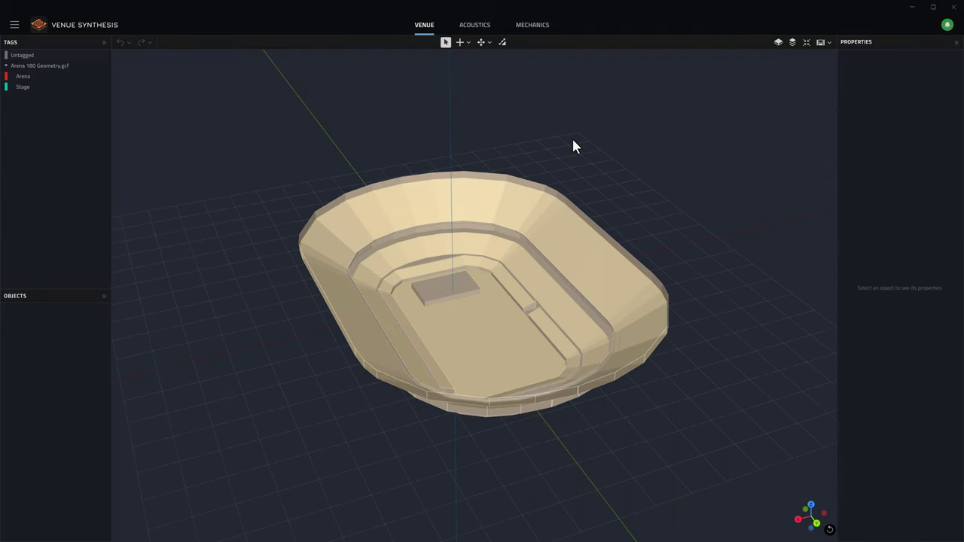
# Switch to the Acoustics stage and look inside the Outfills and Front Fills groups
pyautogui.click(473, 27)
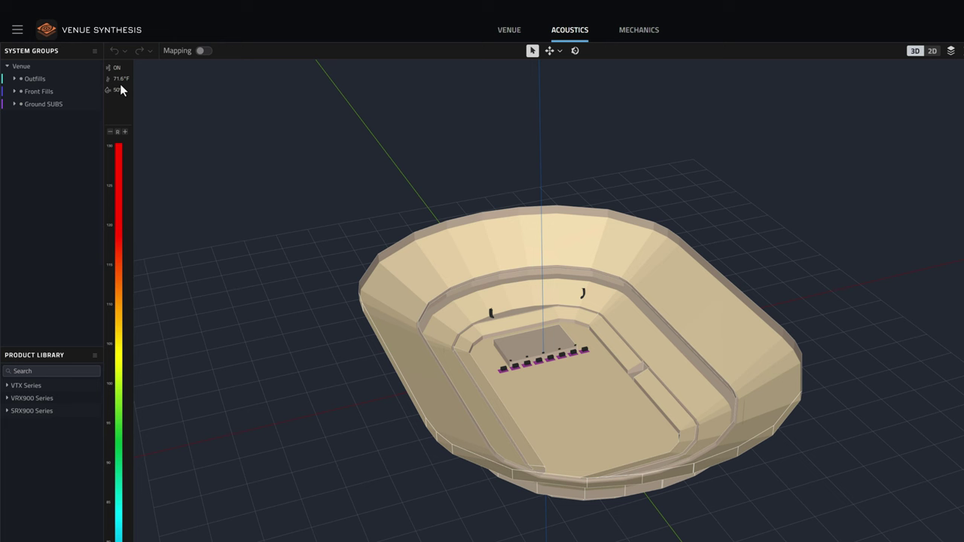
pyautogui.click(15, 79)
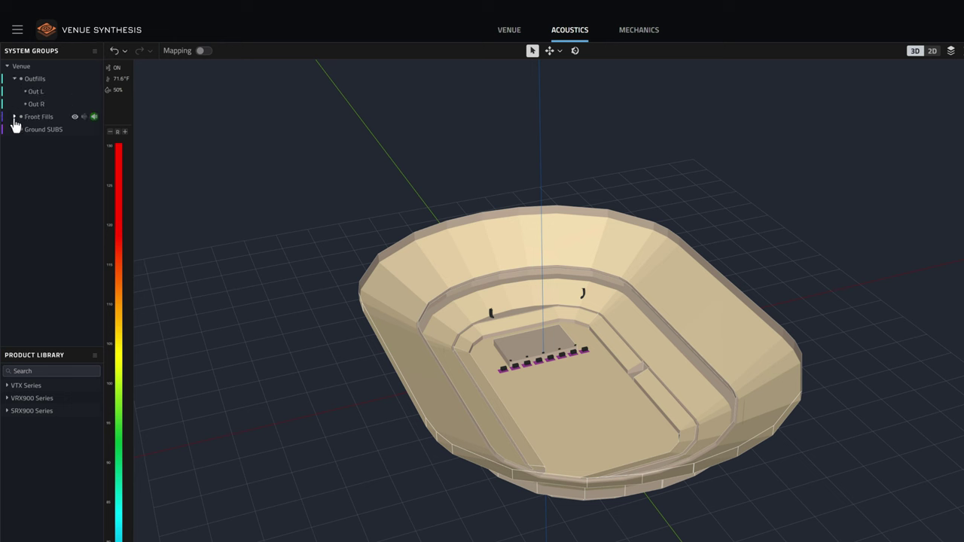
pyautogui.click(15, 116)
pyautogui.click(15, 117)
pyautogui.click(14, 79)
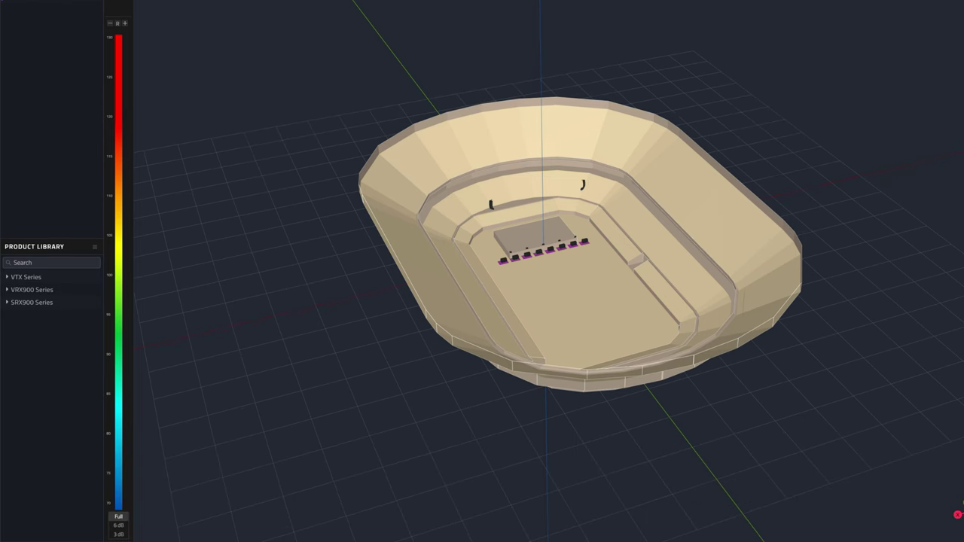
# Expand the SRX900, VRX900 and VTX Series families in the Product Library
pyautogui.click(6, 303)
pyautogui.click(8, 290)
pyautogui.click(7, 277)
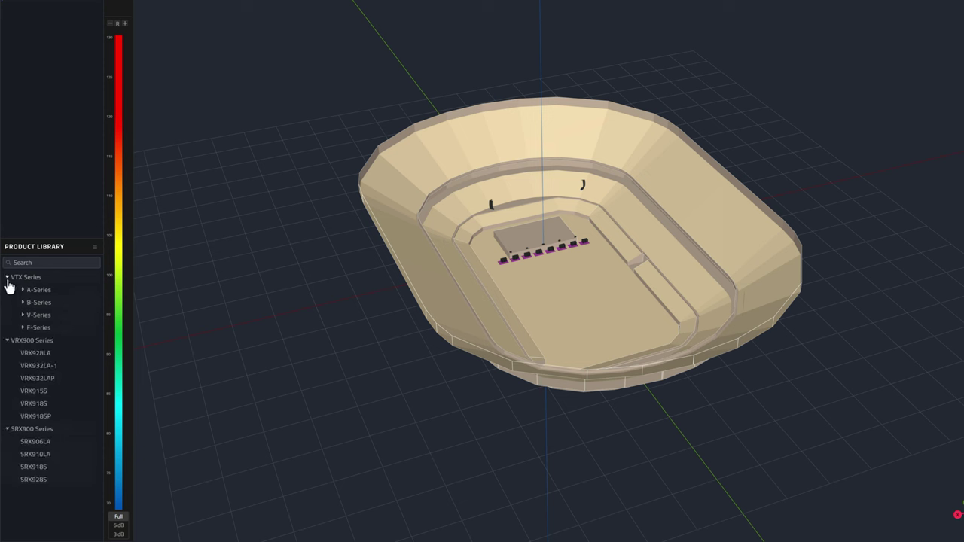
# Search the library for '12', drop an A12 into the venue, and set 16 cabinets per array
pyautogui.click(14, 262)
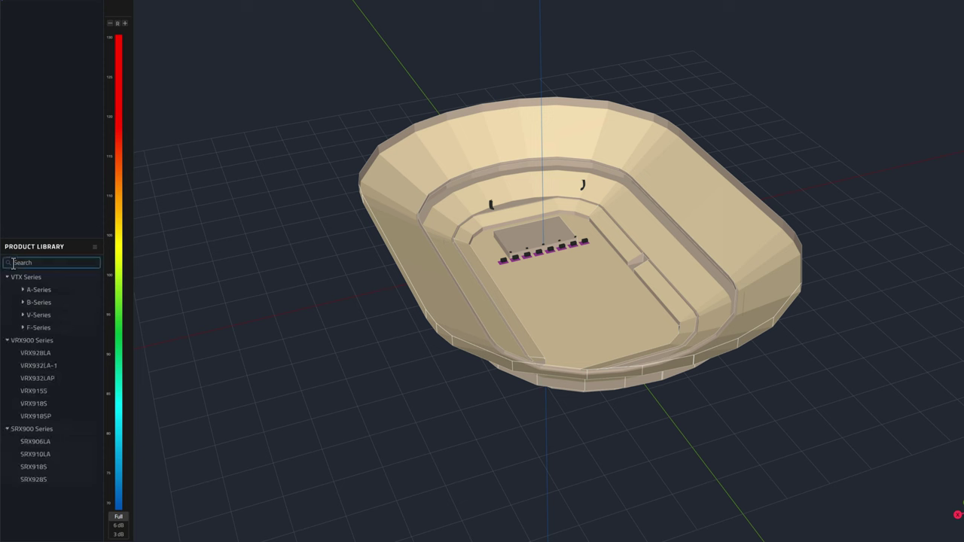
pyautogui.write('12')
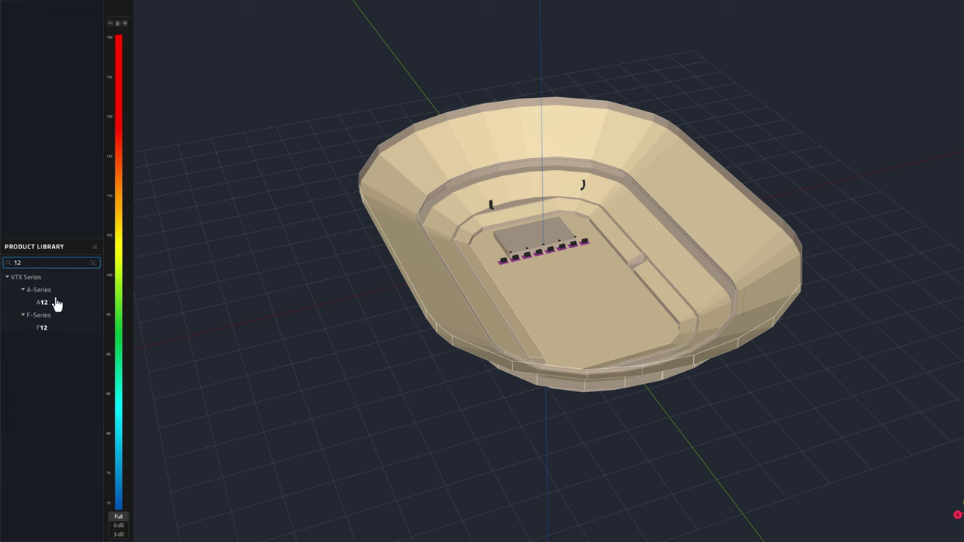
pyautogui.moveTo(54, 308); pyautogui.dragTo(324, 300)
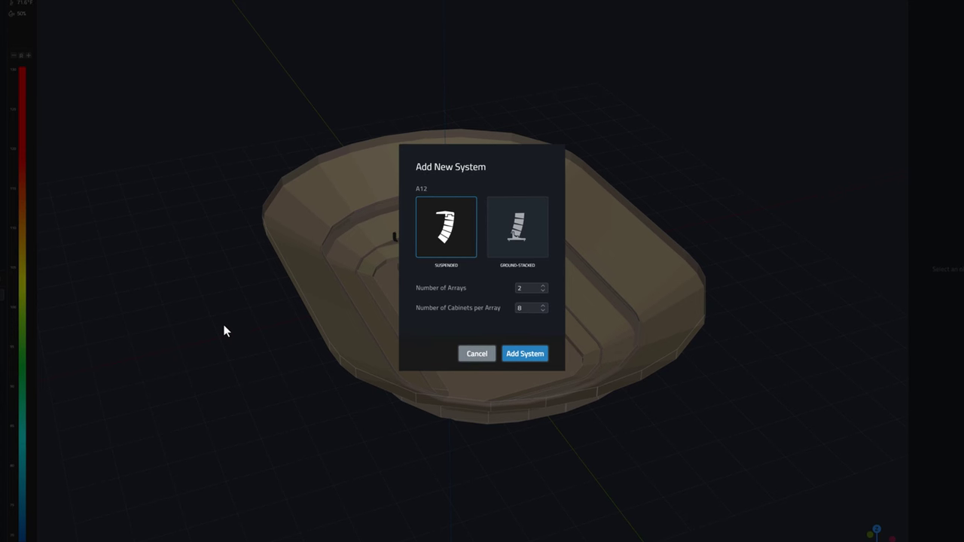
pyautogui.doubleClick(536, 309)
pyautogui.write('16')
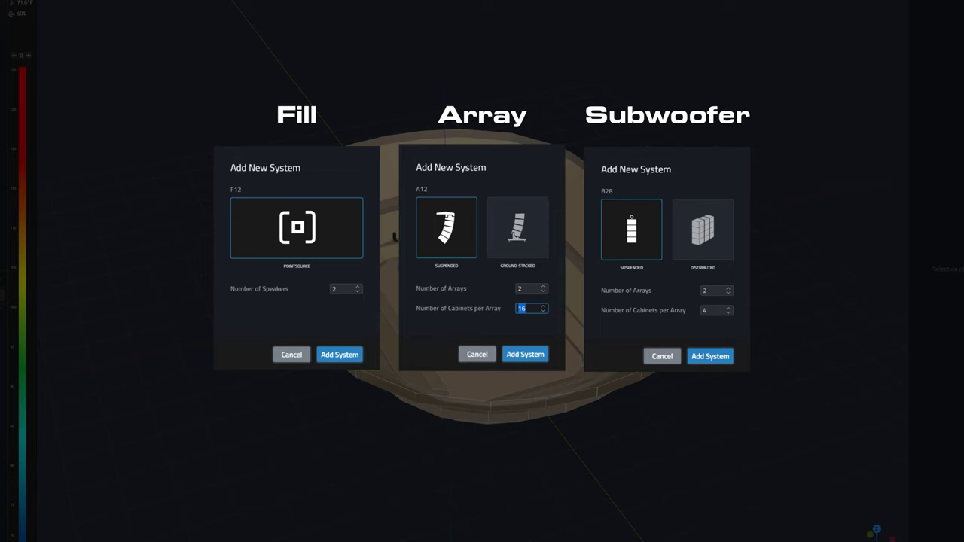
# Create the two configured 16-cabinet A12 arrays as Group 5
pyautogui.click(532, 353)
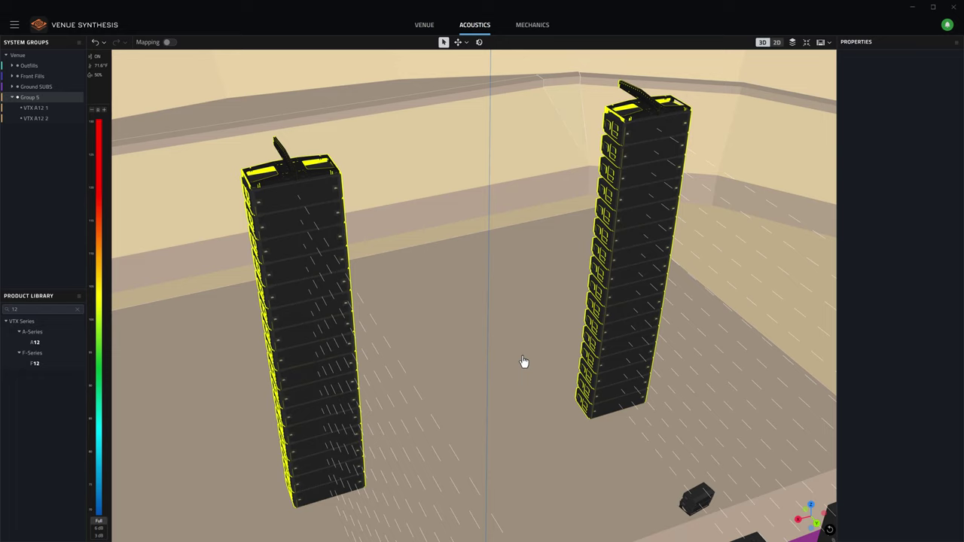
pyautogui.scroll(-5, 524, 362)
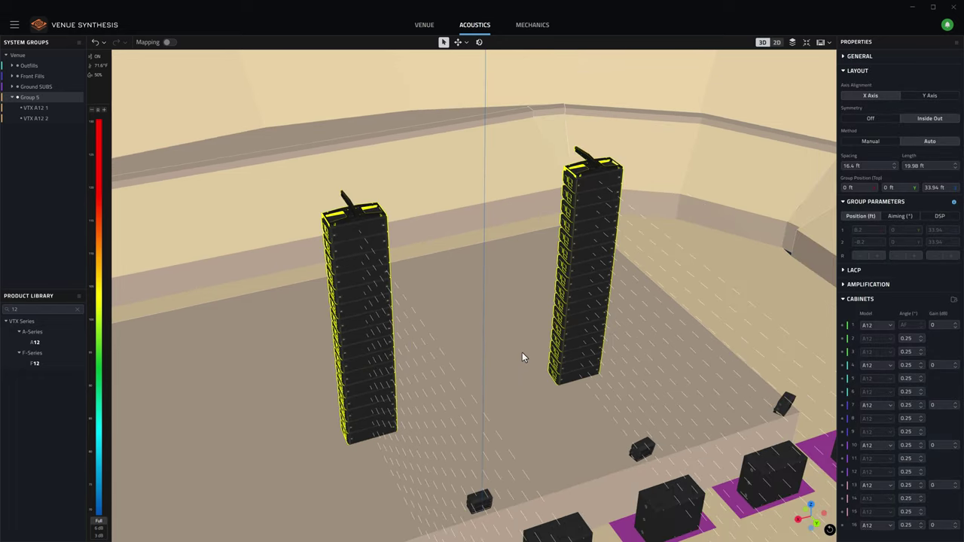
pyautogui.moveTo(273, 369)
pyautogui.mouseDown()
pyautogui.moveTo(400, 387)
pyautogui.moveTo(454, 379)
pyautogui.moveTo(488, 340)
pyautogui.moveTo(456, 366)
pyautogui.moveTo(402, 372)
pyautogui.moveTo(263, 361)
pyautogui.mouseUp()
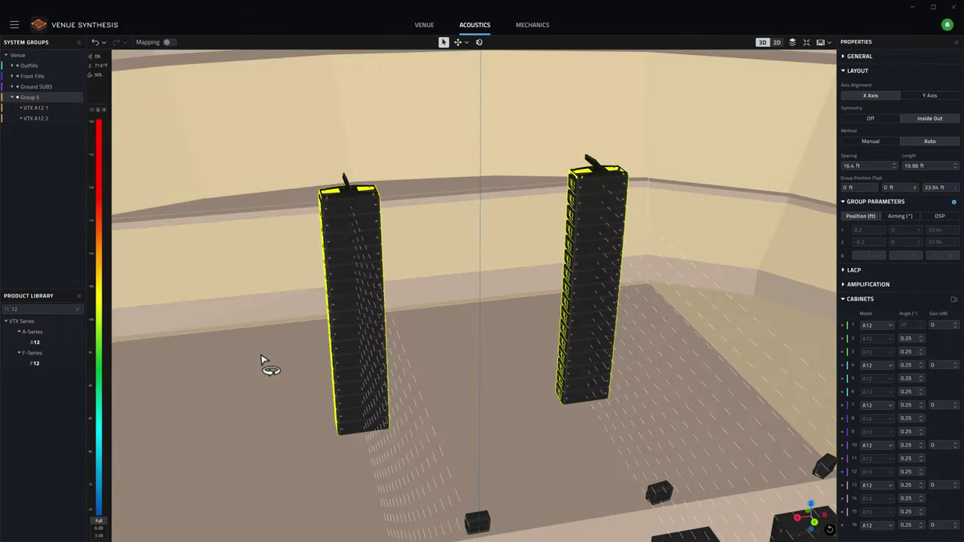
# Hide and re-show coverage rays for the left array, then for the whole group
pyautogui.click(348, 315)
pyautogui.rightClick(348, 314)
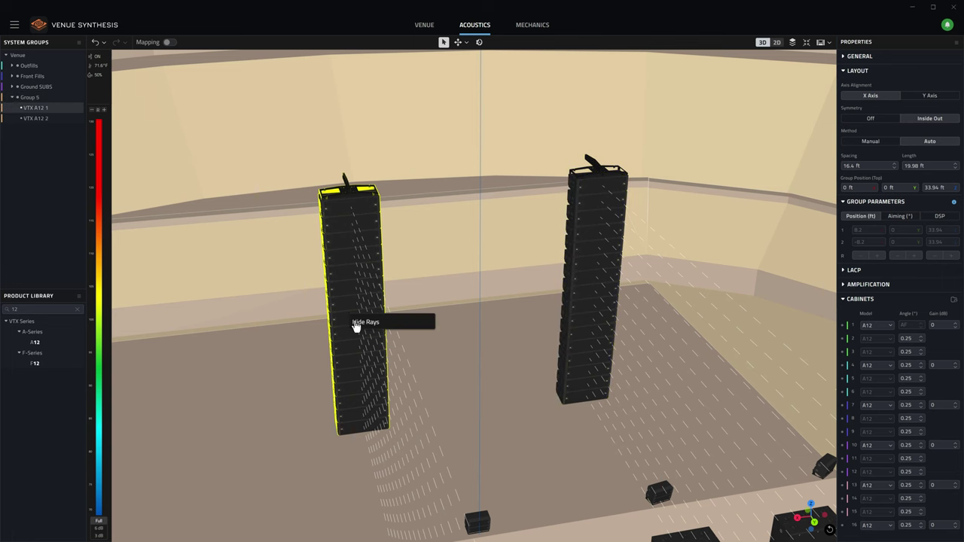
pyautogui.click(357, 324)
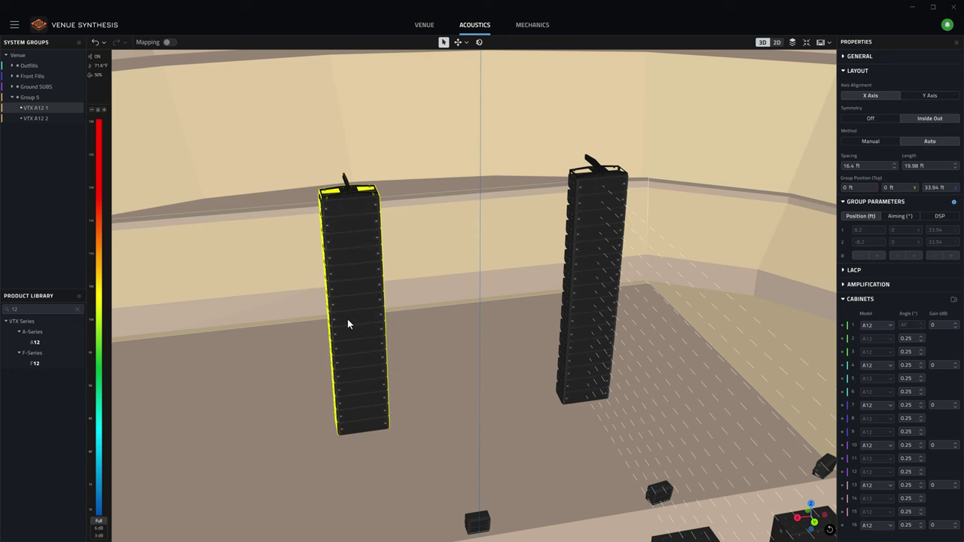
pyautogui.rightClick(347, 324)
pyautogui.click(357, 333)
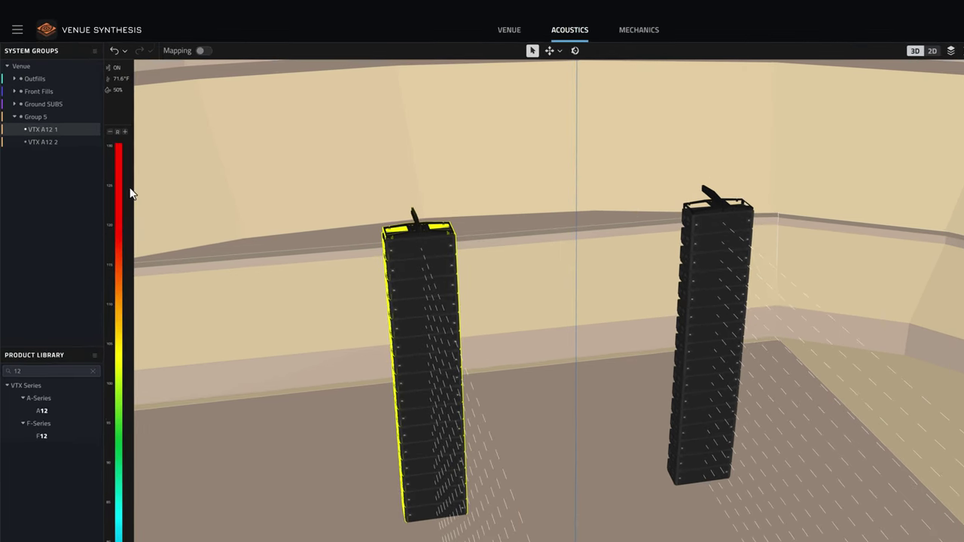
pyautogui.rightClick(51, 118)
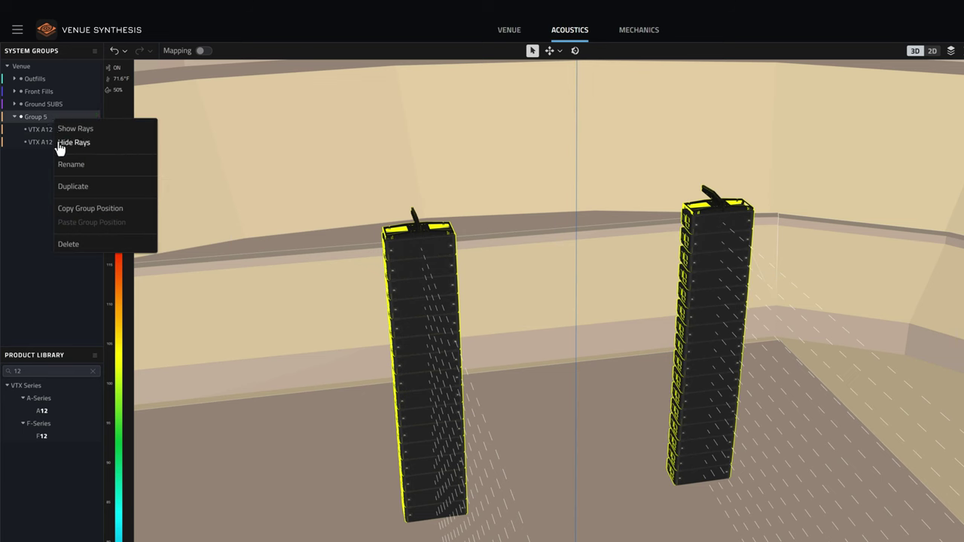
pyautogui.click(59, 143)
pyautogui.rightClick(47, 122)
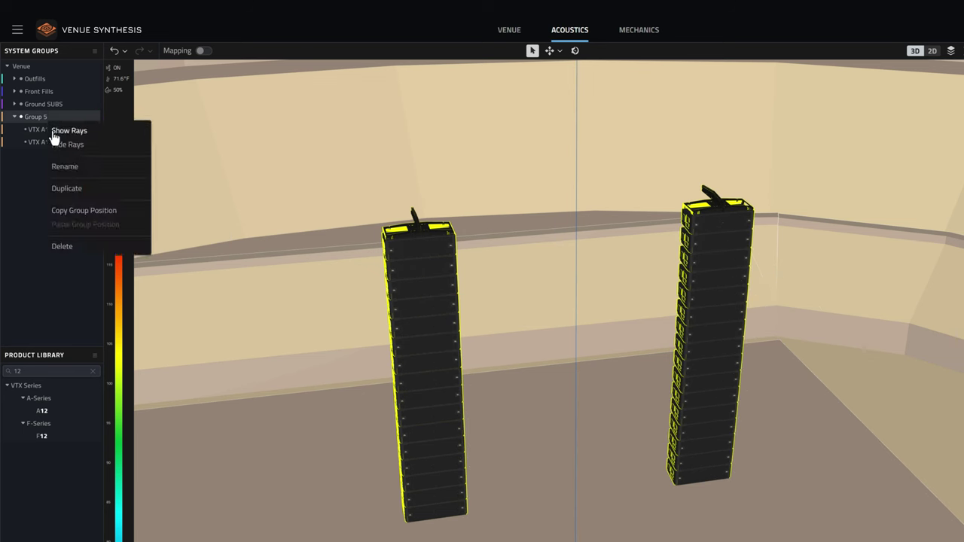
pyautogui.click(52, 132)
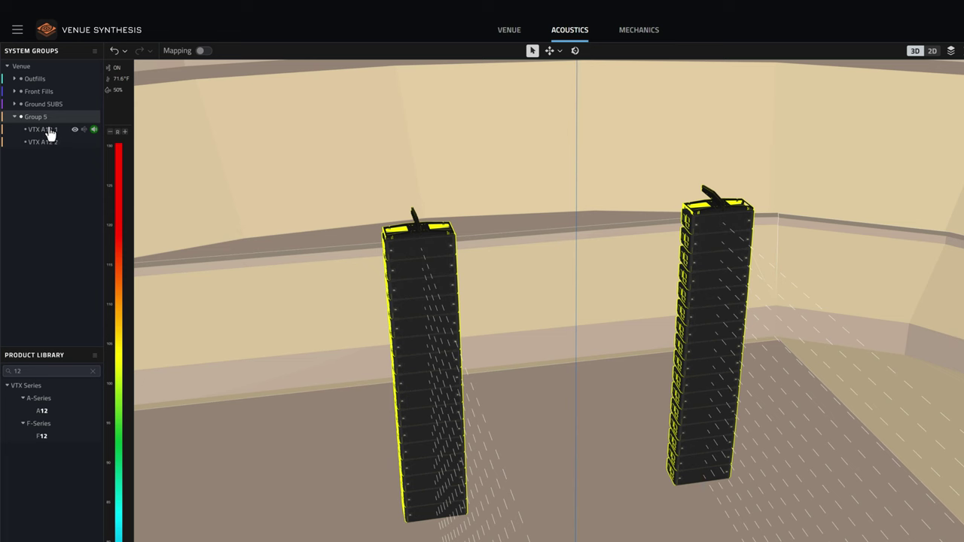
# Rename Group 5 to 'Mains' and its arrays to 'Left' and 'Right'
pyautogui.doubleClick(49, 119)
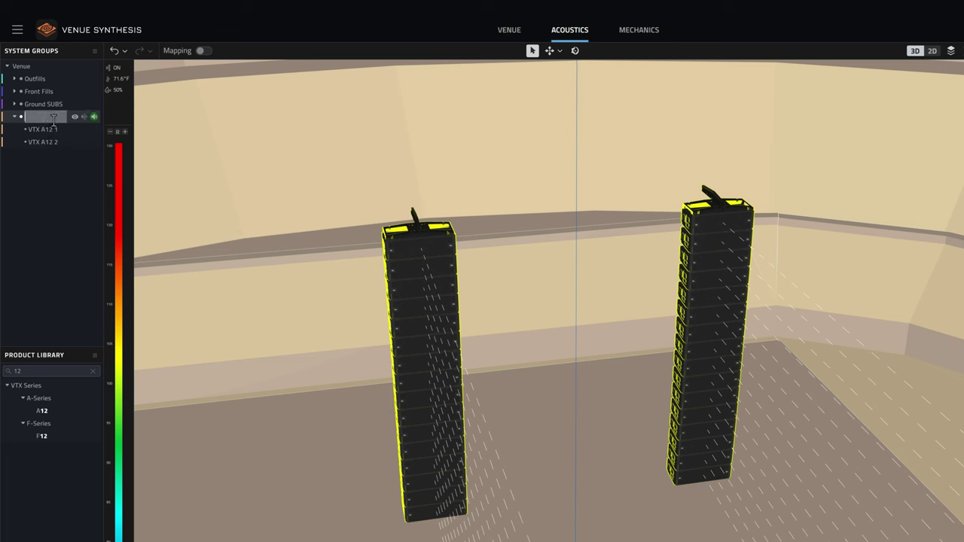
pyautogui.doubleClick(62, 129)
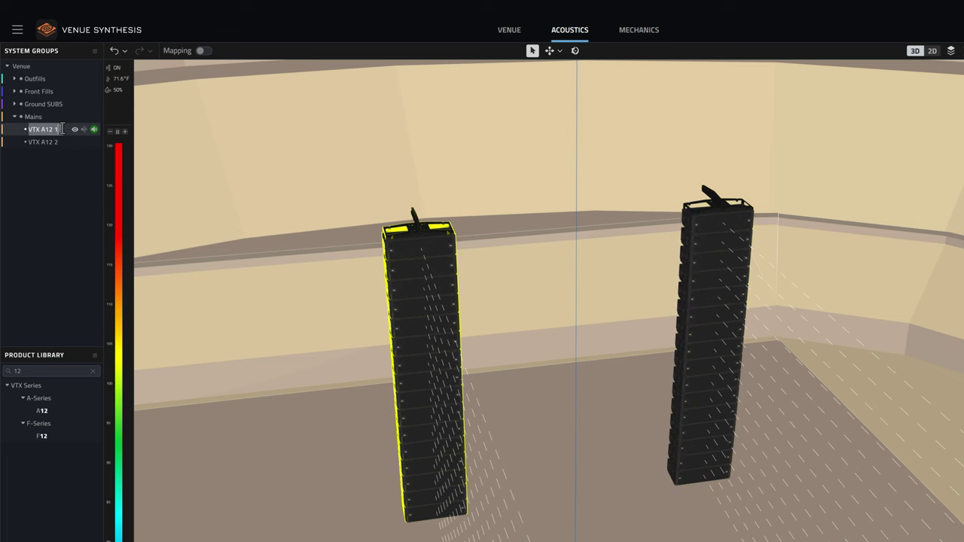
pyautogui.doubleClick(58, 142)
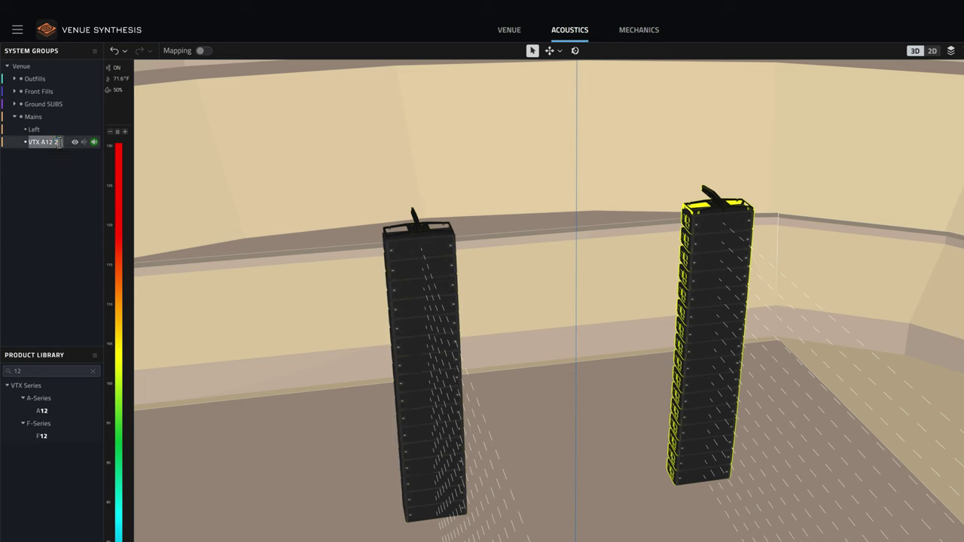
pyautogui.write('Right')
pyautogui.press('Return')
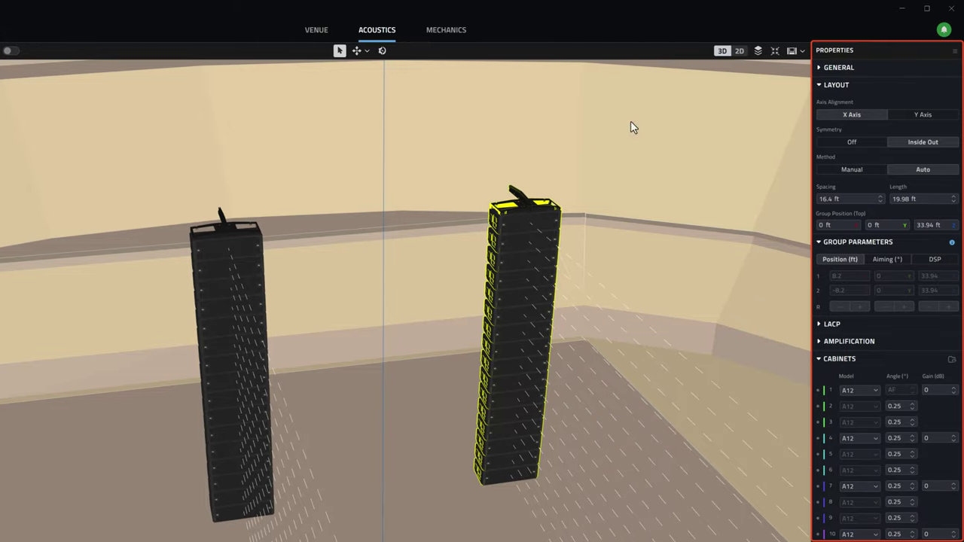
# Change each Mains array from 16 to 18 cabinets in the General properties
pyautogui.click(821, 71)
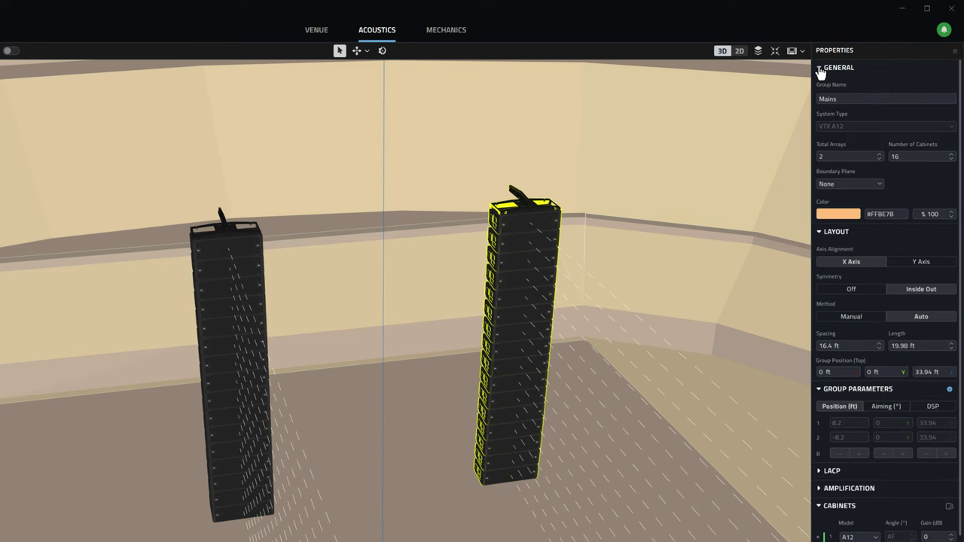
pyautogui.click(929, 155)
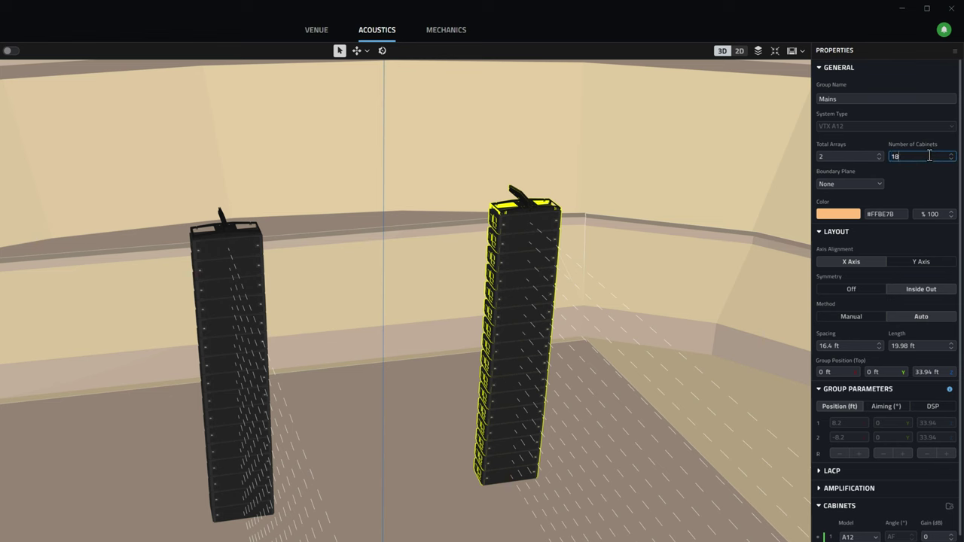
pyautogui.write('18')
pyautogui.press('Return')
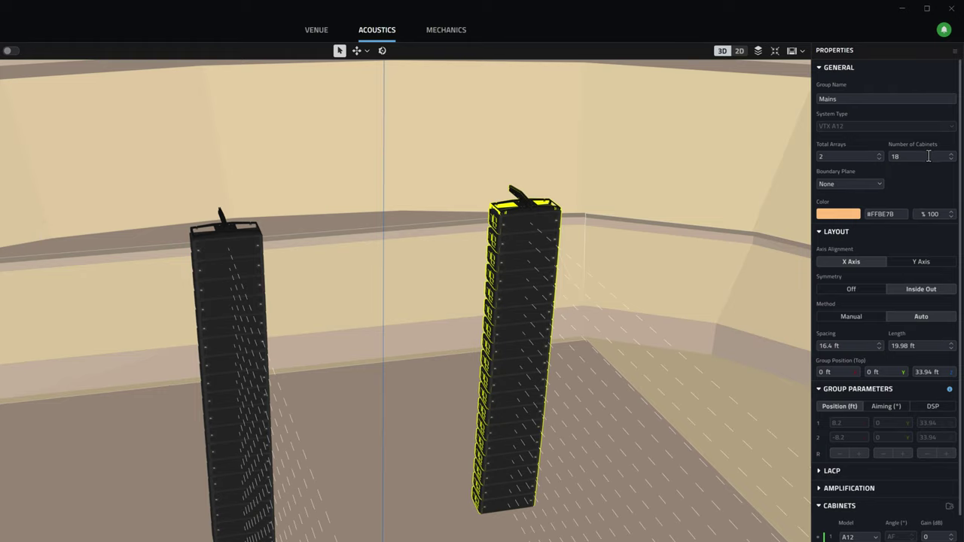
# Toggle axis alignment to Y and back to X, and raise the group top from 33.94 to 40 ft
pyautogui.click(910, 257)
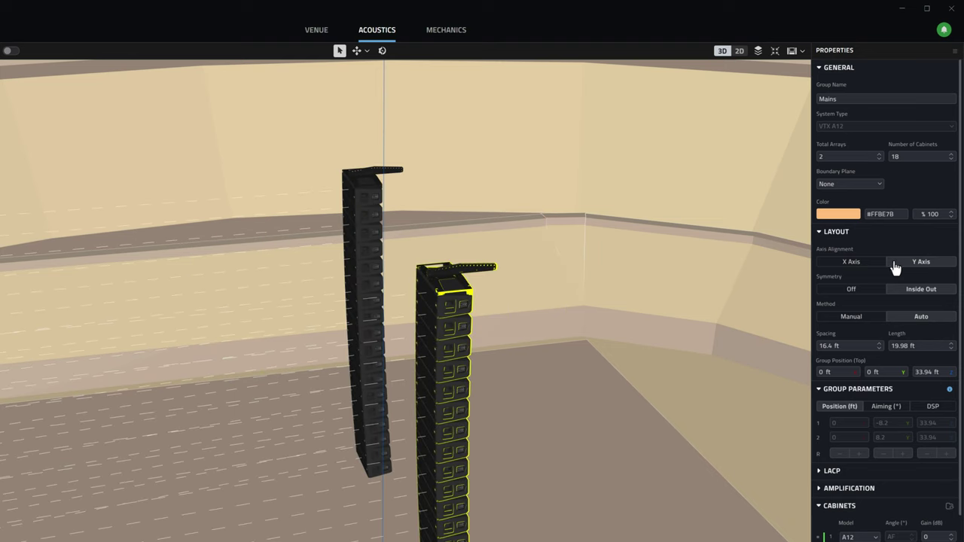
pyautogui.click(870, 268)
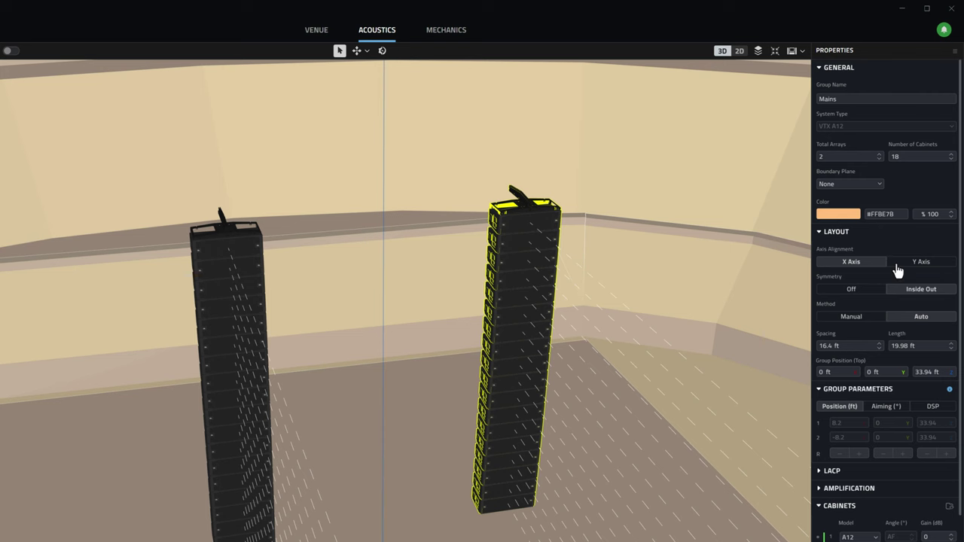
pyautogui.doubleClick(931, 372)
pyautogui.write('40')
pyautogui.press('Return')
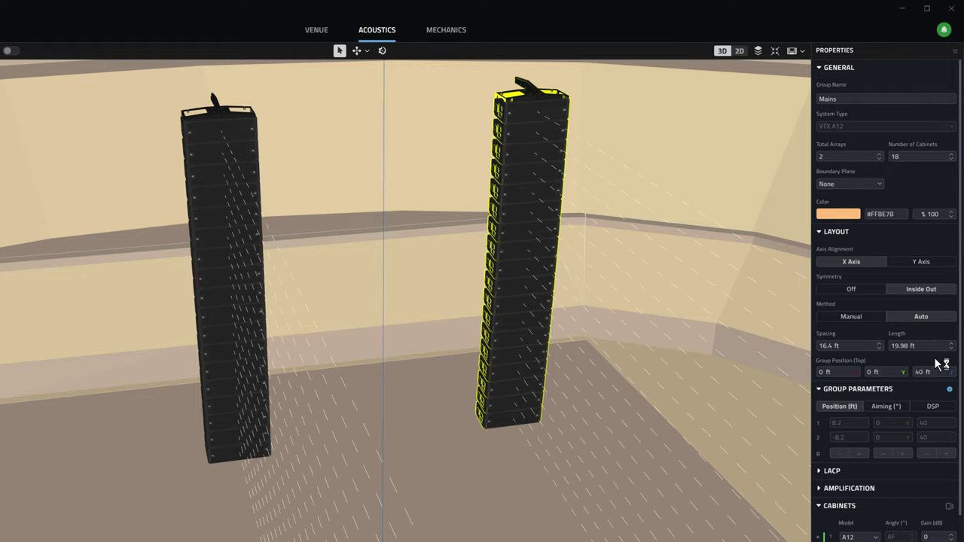
pyautogui.moveTo(734, 279); pyautogui.dragTo(699, 293, button='middle')
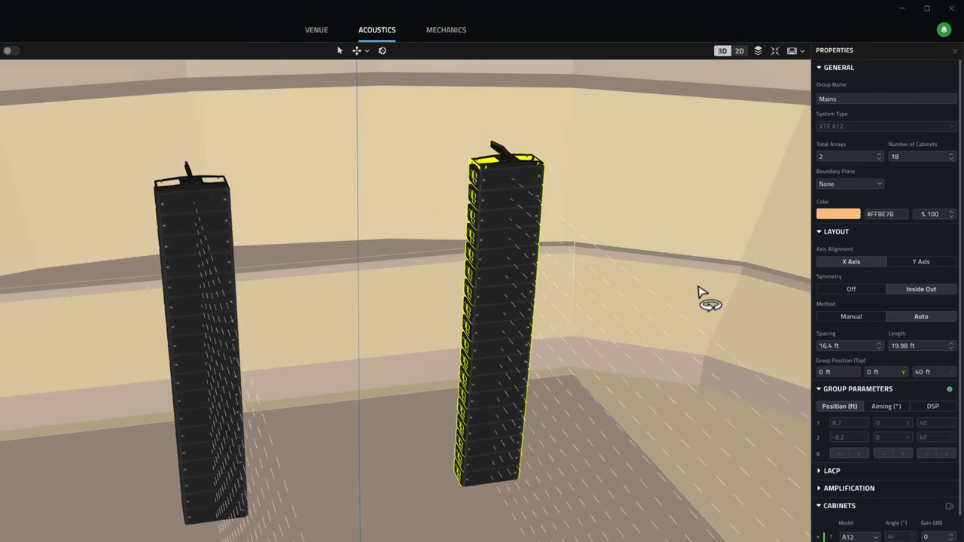
# Put the left Mains array in Move mode and nudge the arrays up to about 40.42 ft
pyautogui.click(211, 208)
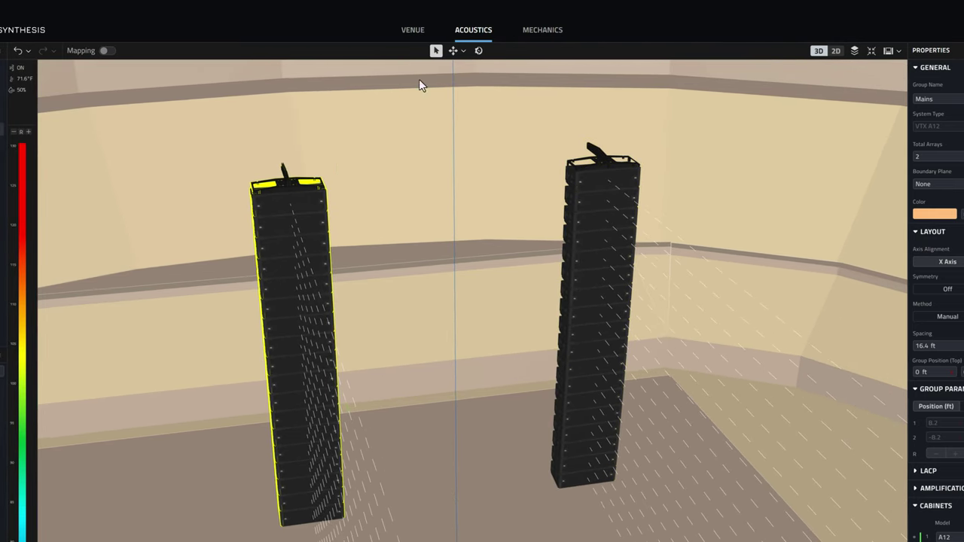
pyautogui.click(454, 51)
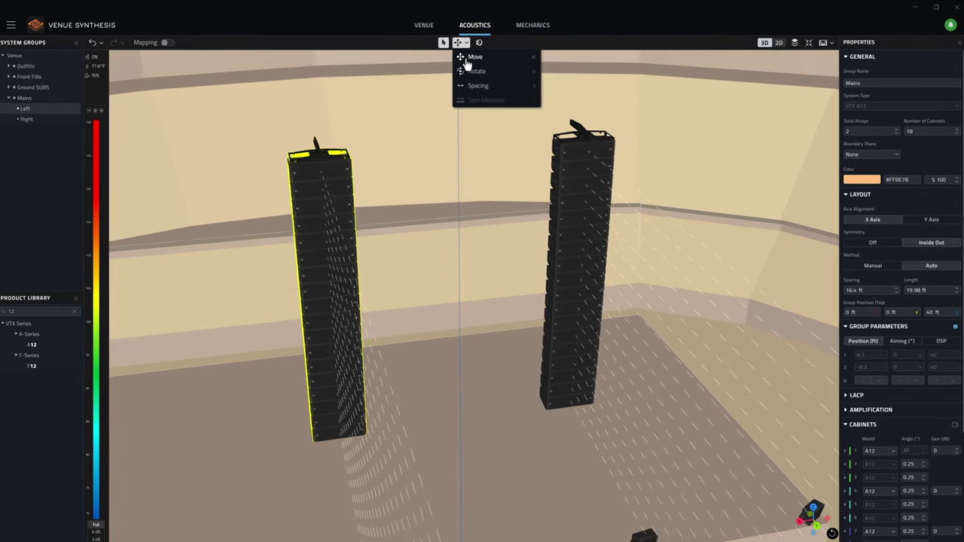
pyautogui.click(467, 68)
pyautogui.press('m')
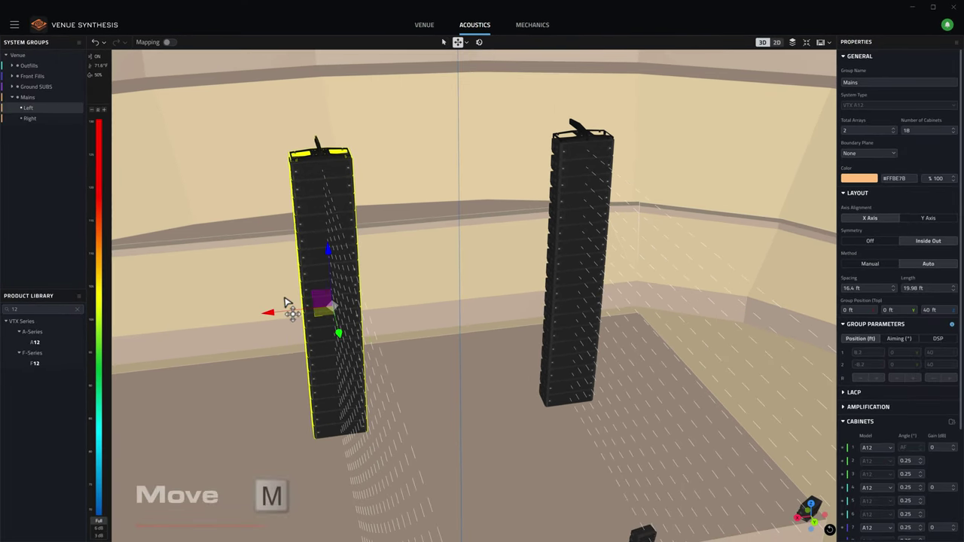
pyautogui.moveTo(331, 259)
pyautogui.mouseDown()
pyautogui.moveTo(334, 228)
pyautogui.moveTo(334, 318)
pyautogui.moveTo(332, 216)
pyautogui.moveTo(333, 319)
pyautogui.moveTo(331, 252)
pyautogui.mouseUp()
pyautogui.moveTo(342, 336); pyautogui.dragTo(286, 316)
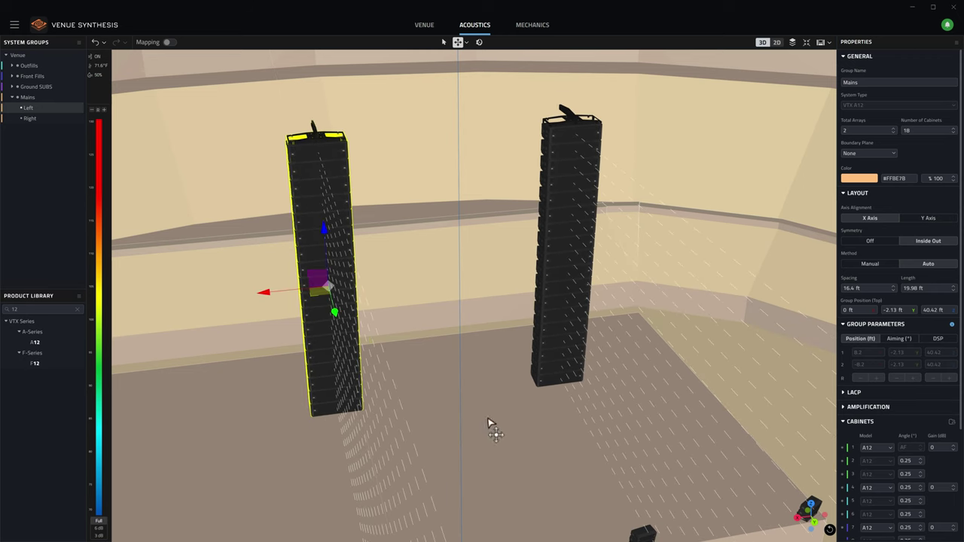
# From the side view, lift the Mains arrays so the top sits near 55 ft
pyautogui.click(801, 520)
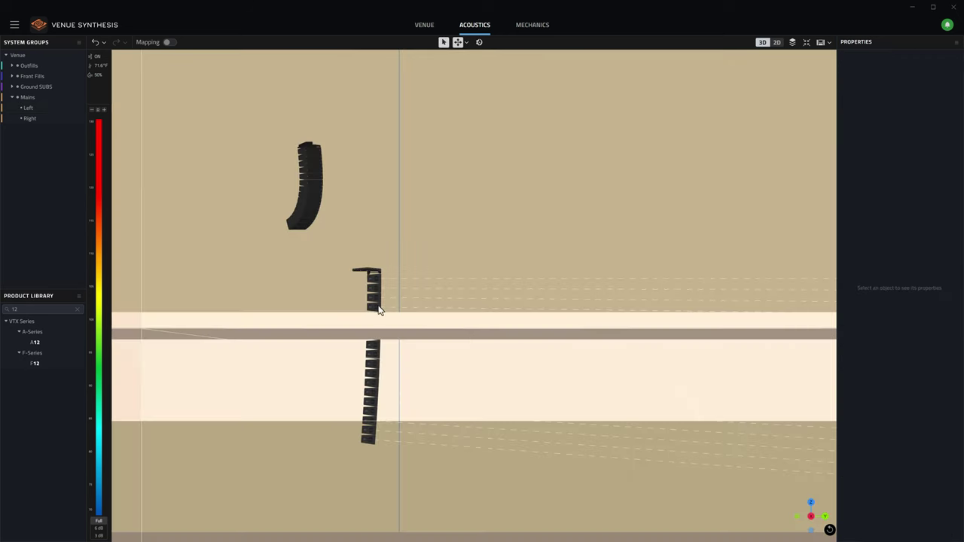
pyautogui.click(385, 422)
pyautogui.moveTo(378, 415); pyautogui.dragTo(369, 322)
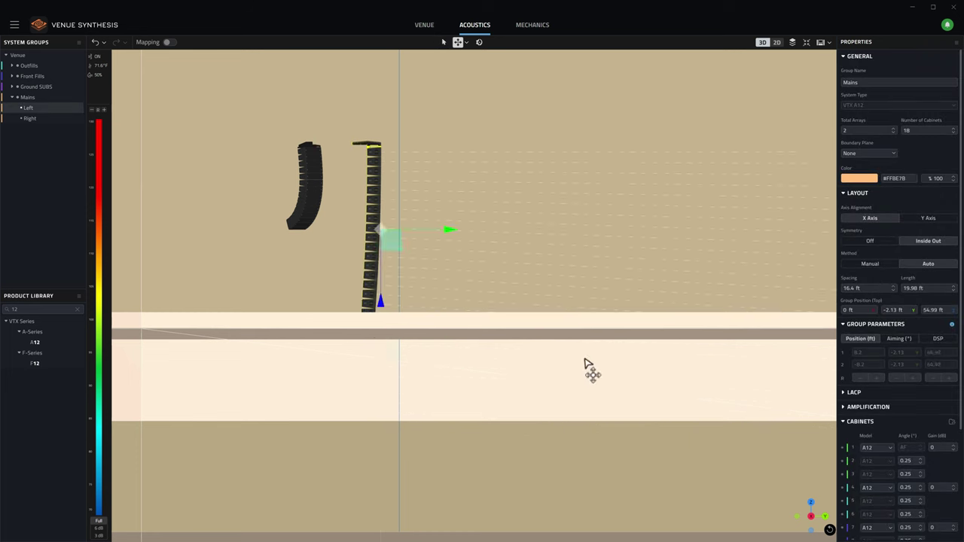
pyautogui.click(829, 530)
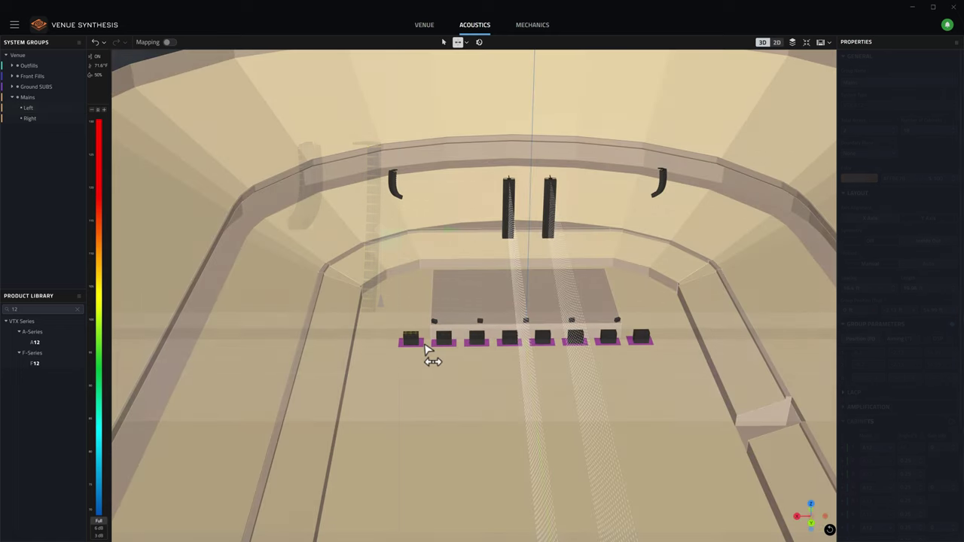
# Tighten the ground subwoofer spacing to 8.1 ft
pyautogui.click(427, 343)
pyautogui.press('s')
pyautogui.moveTo(479, 377); pyautogui.dragTo(491, 376)
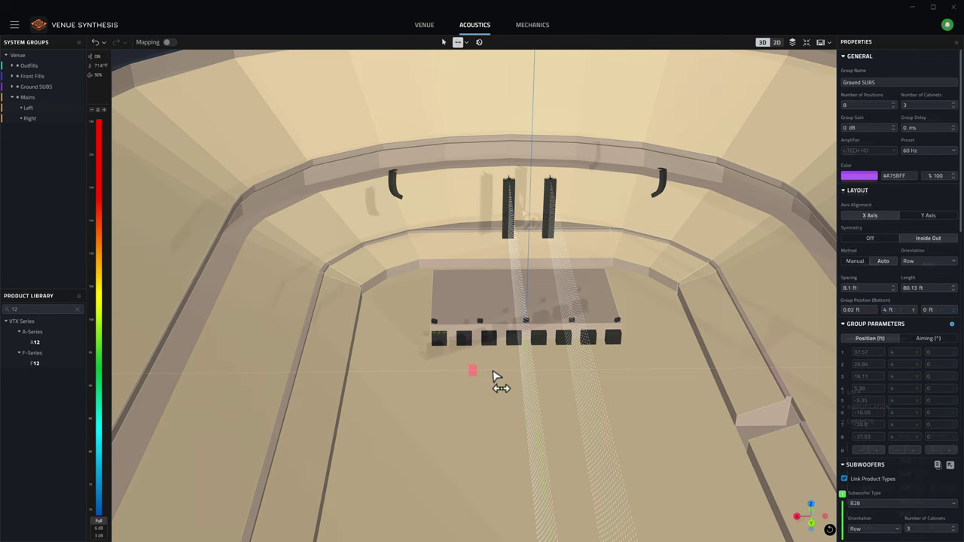
# Rotate the Mains arrays so they tilt toward horizontal
pyautogui.click(523, 222)
pyautogui.press('r')
pyautogui.moveTo(527, 219); pyautogui.dragTo(530, 134)
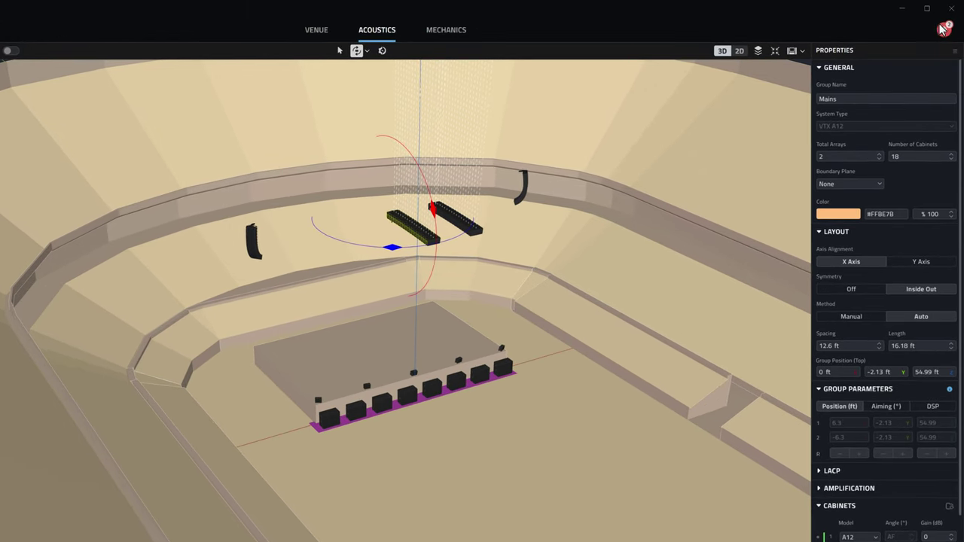
# Review the load and CG warnings, then rotate the Mains arrays back to vertical
pyautogui.click(941, 32)
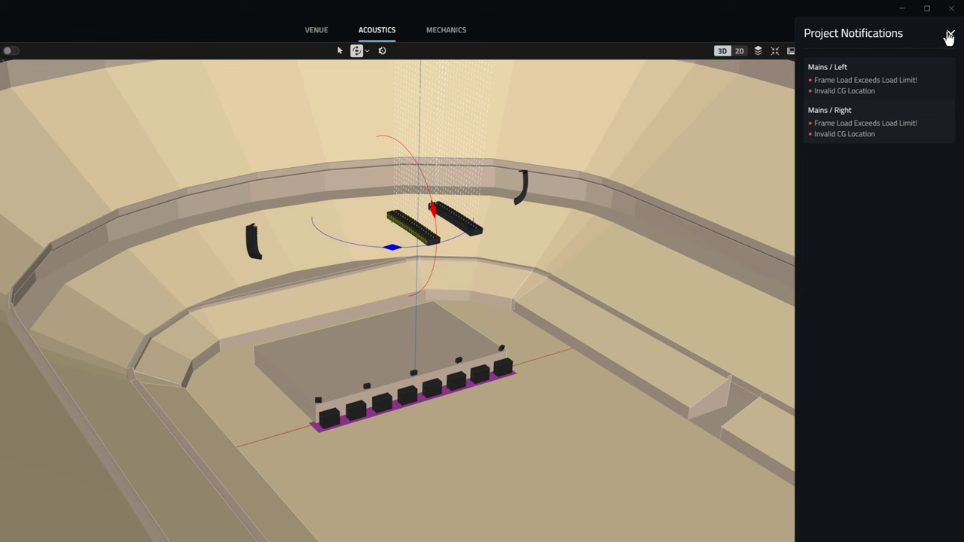
pyautogui.click(950, 35)
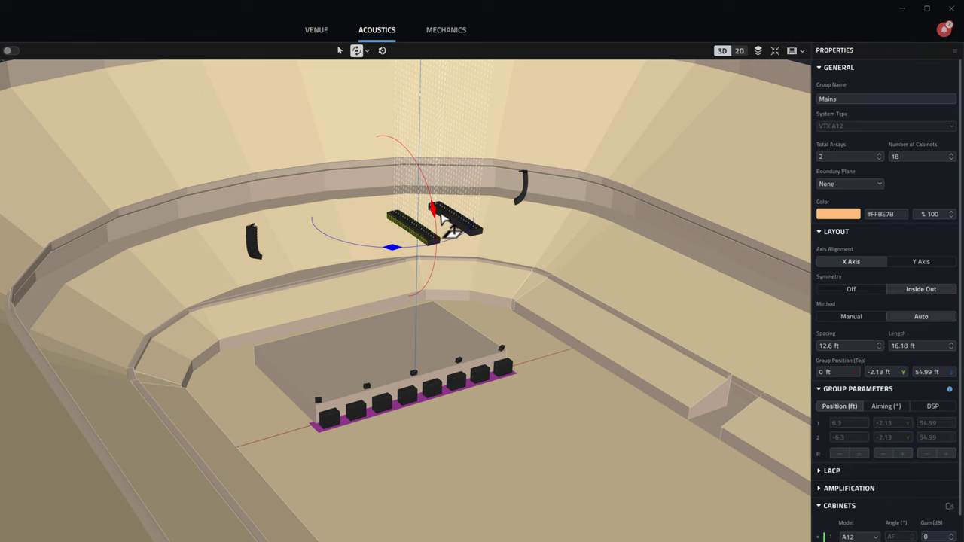
pyautogui.moveTo(450, 229); pyautogui.dragTo(424, 305)
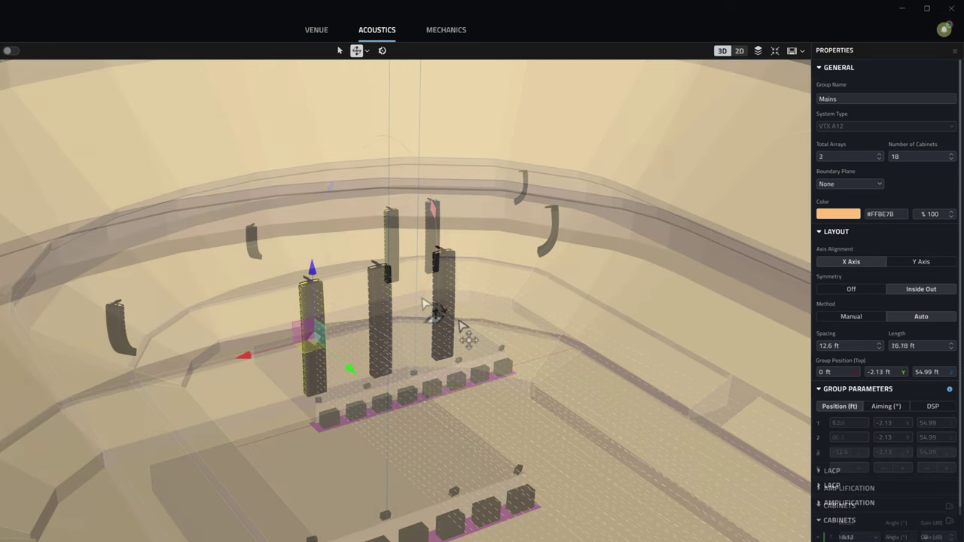
pyautogui.scroll(3, 461, 326)
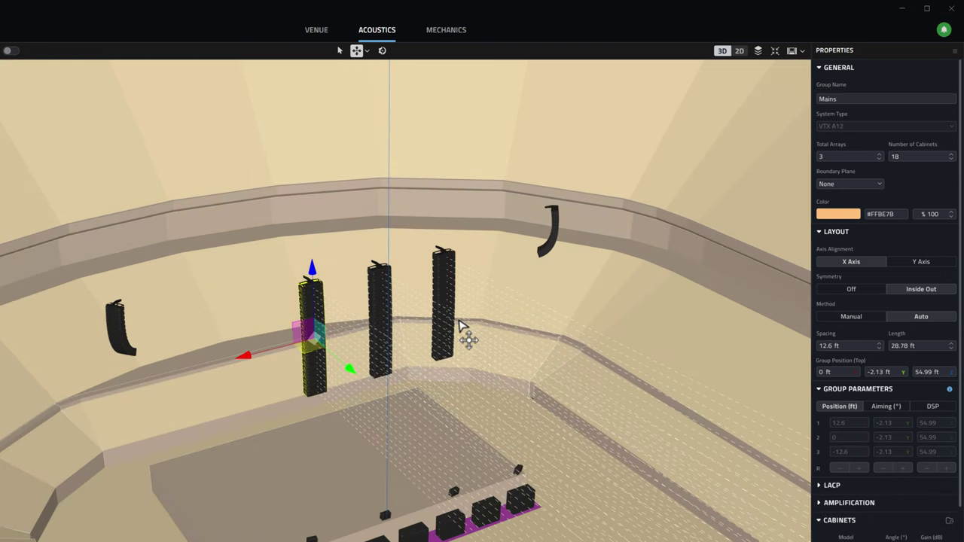
# Switch the Mains to Manual layout, turn off symmetry, and drag individual arrays around
pyautogui.click(822, 319)
pyautogui.moveTo(360, 384); pyautogui.dragTo(324, 385)
pyautogui.click(389, 362)
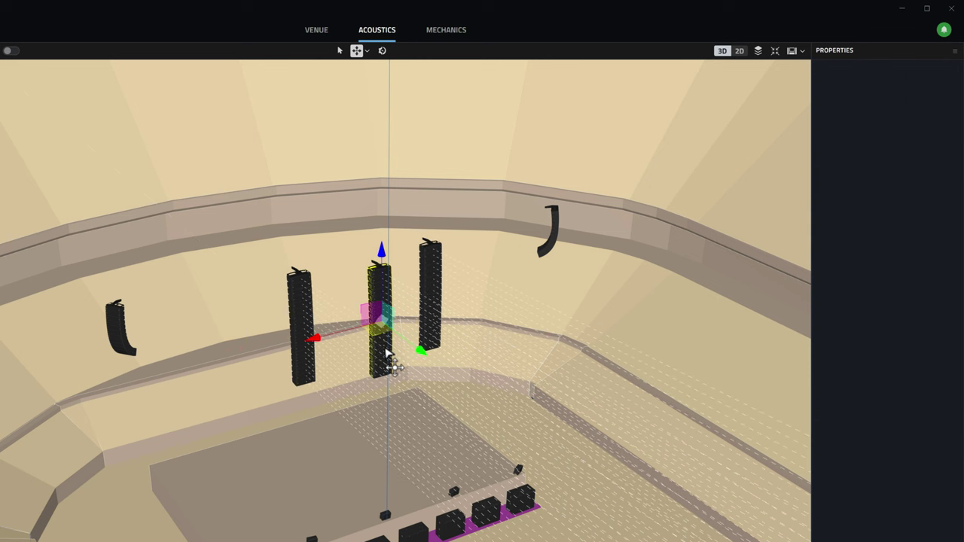
pyautogui.moveTo(382, 259); pyautogui.dragTo(388, 219)
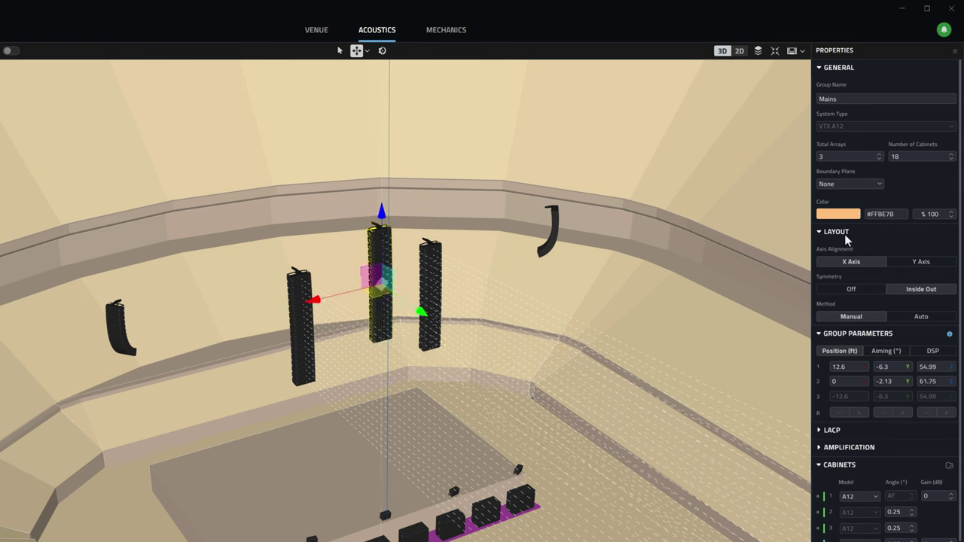
pyautogui.click(860, 296)
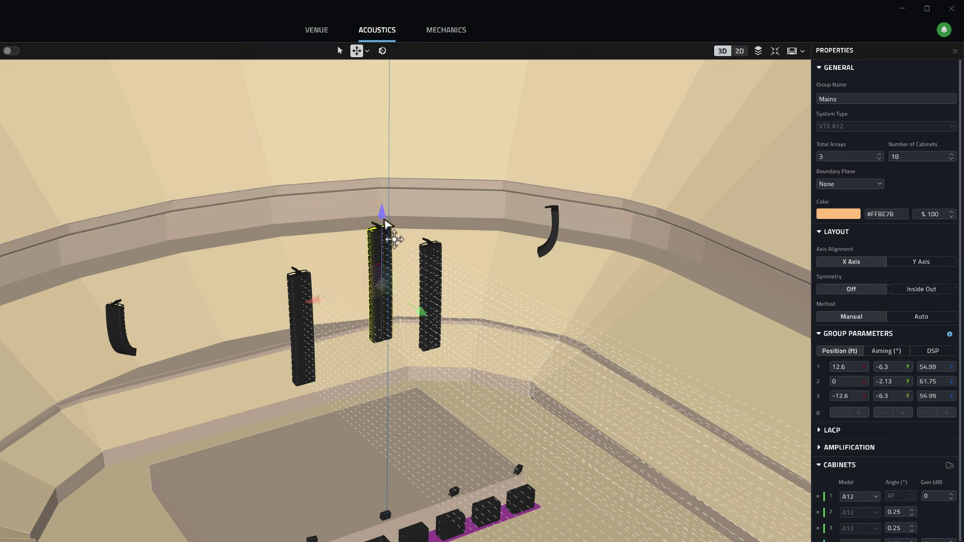
pyautogui.moveTo(387, 225); pyautogui.dragTo(403, 365)
pyautogui.click(295, 312)
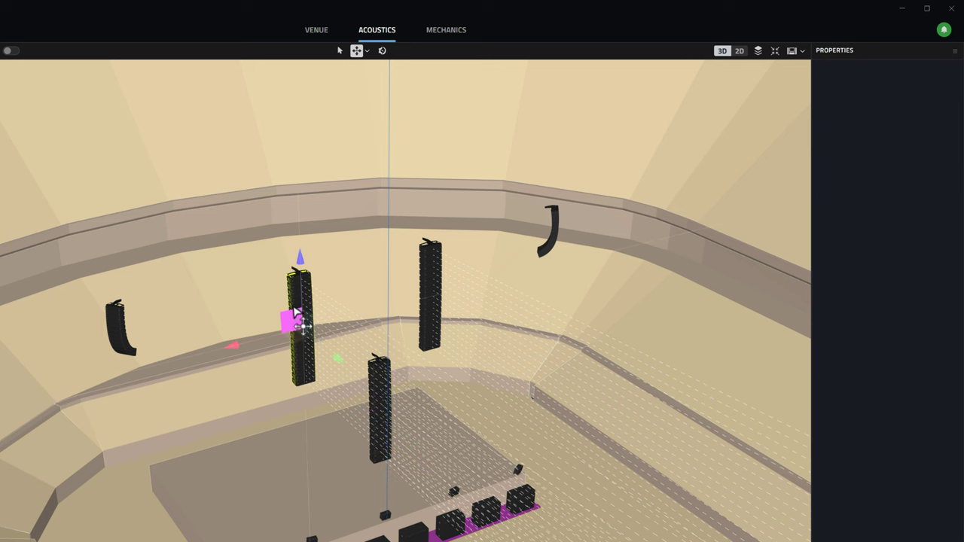
pyautogui.moveTo(243, 366); pyautogui.dragTo(179, 373)
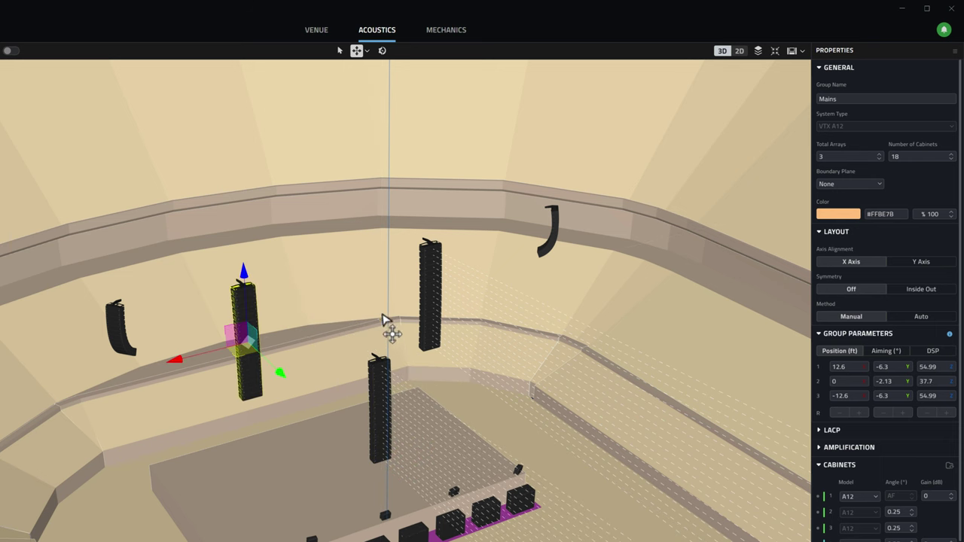
pyautogui.click(426, 282)
pyautogui.moveTo(433, 224); pyautogui.dragTo(418, 147)
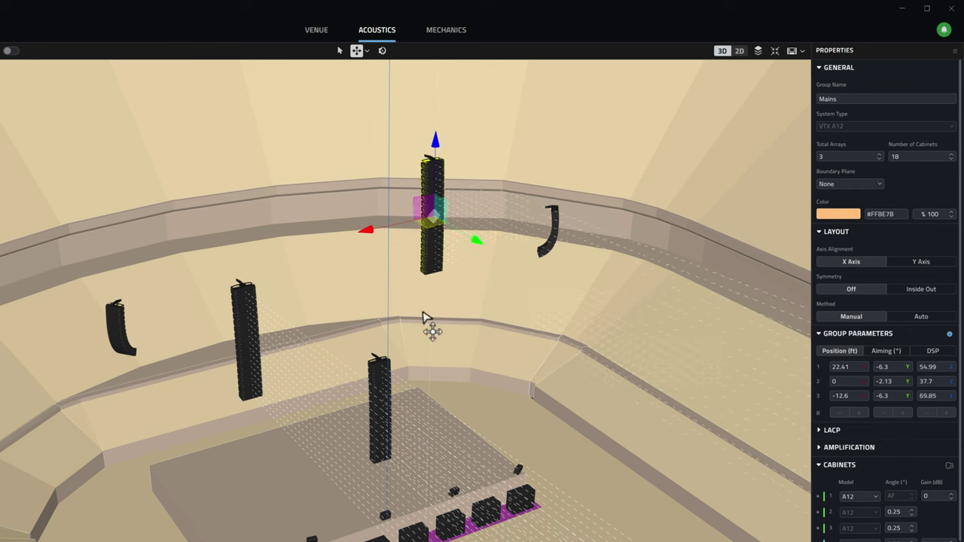
# Restore Auto layout with Inside Out symmetry, 65 ft spacing, and two total arrays
pyautogui.click(899, 318)
pyautogui.click(897, 294)
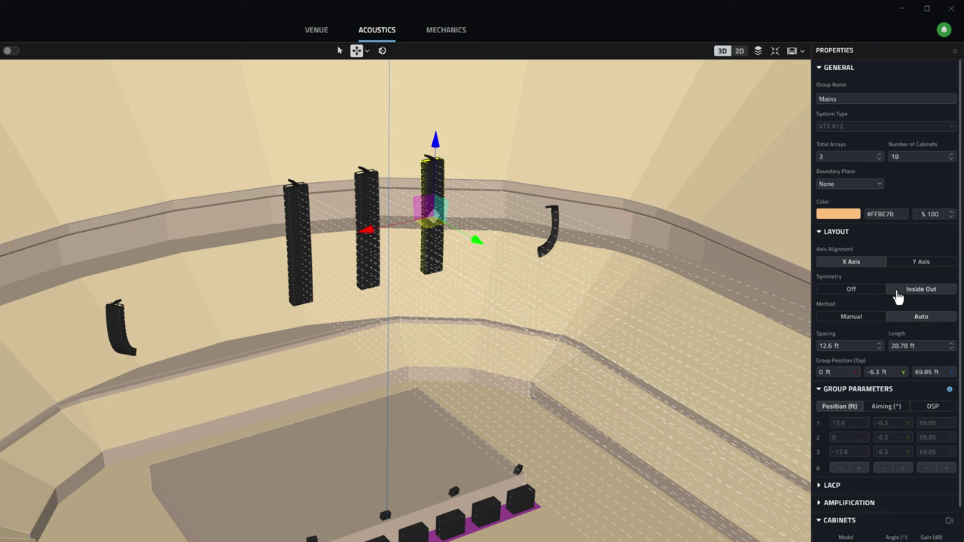
pyautogui.click(867, 344)
pyautogui.write('65')
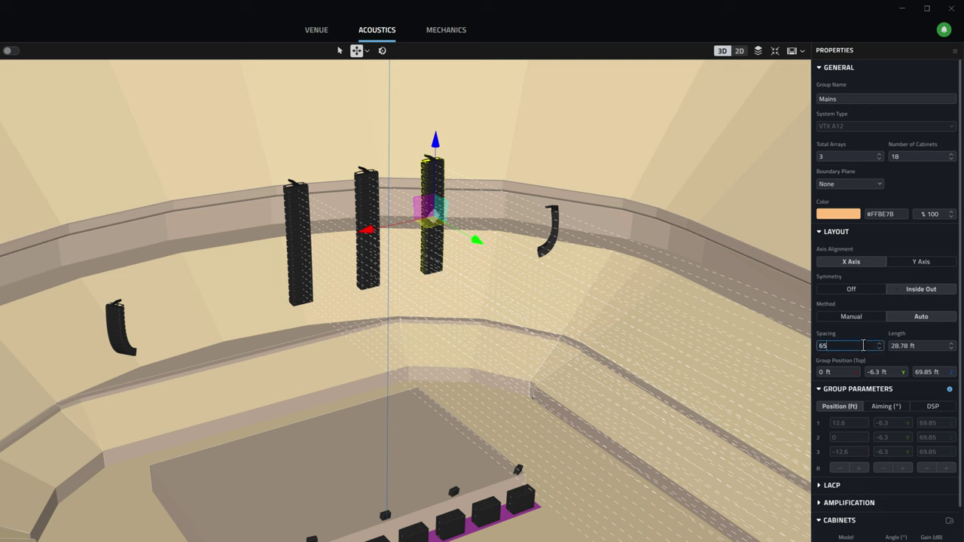
pyautogui.press('Return')
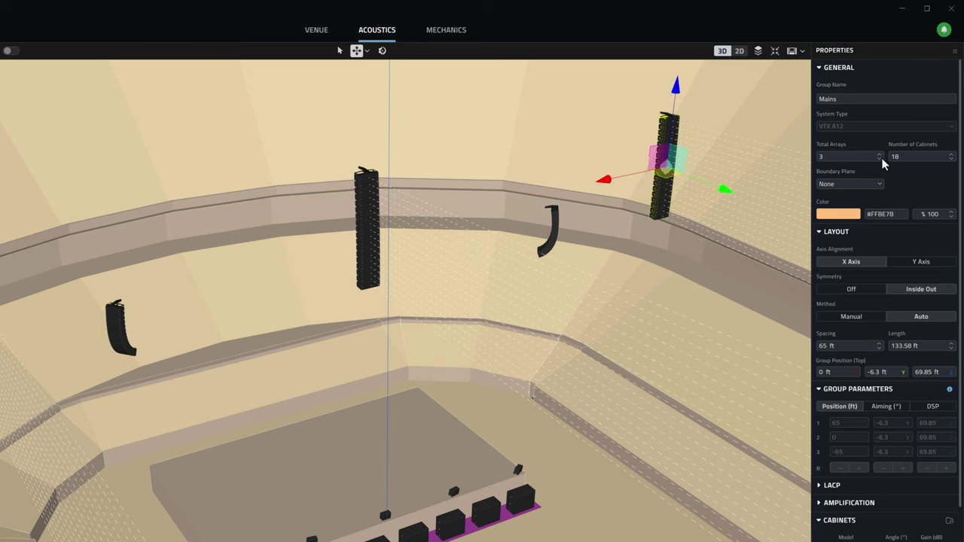
pyautogui.click(879, 160)
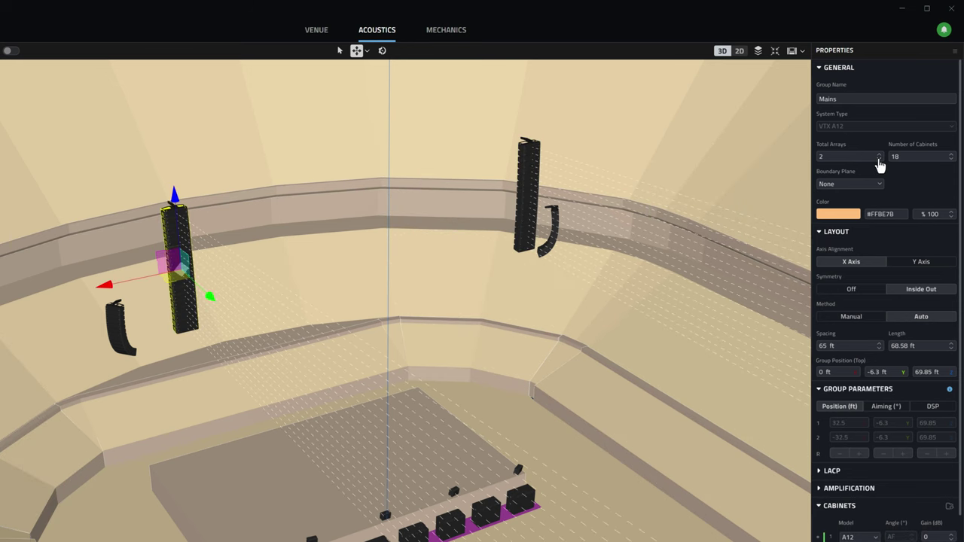
# Set the Mains group position to Y 0 ft and height 60 ft
pyautogui.click(876, 372)
pyautogui.write('0')
pyautogui.click(925, 371)
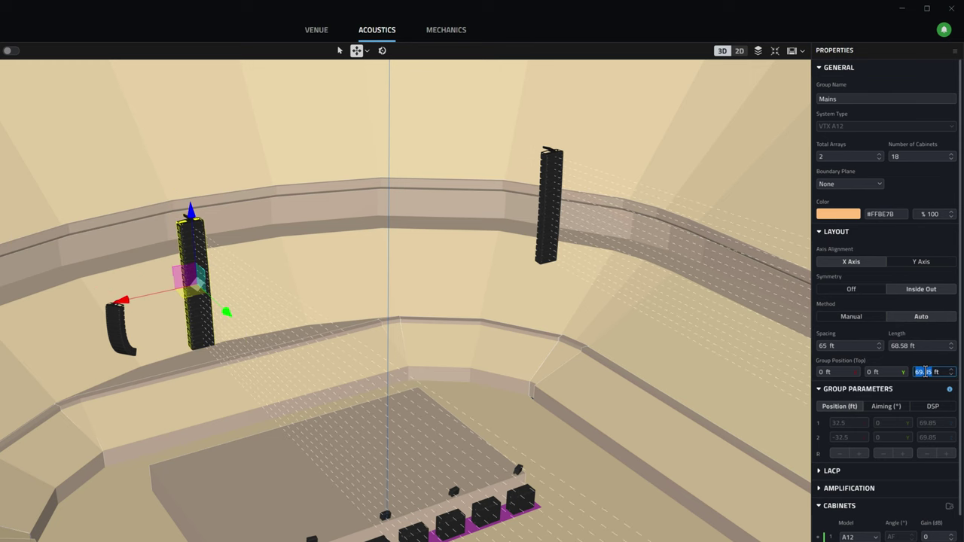
pyautogui.write('60')
pyautogui.press('Return')
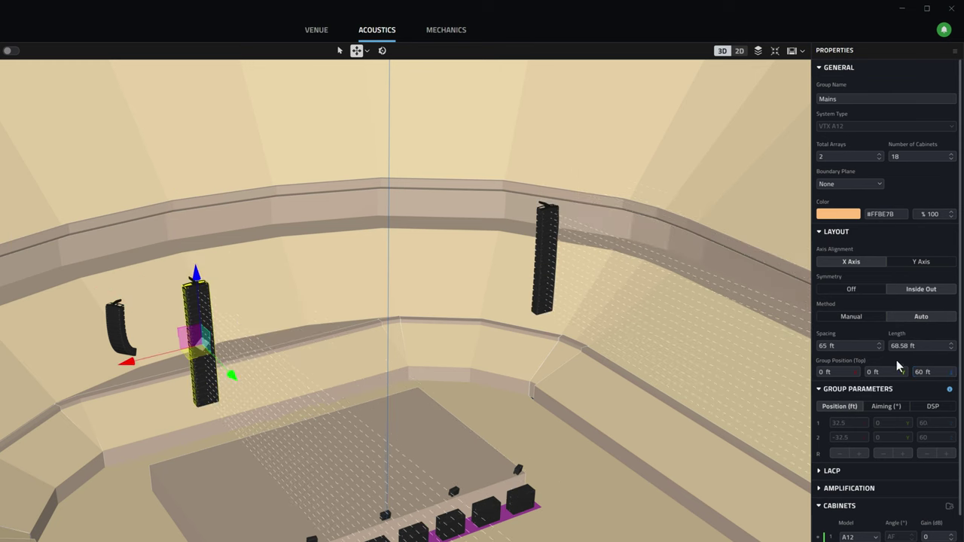
pyautogui.moveTo(723, 427); pyautogui.dragTo(644, 419)
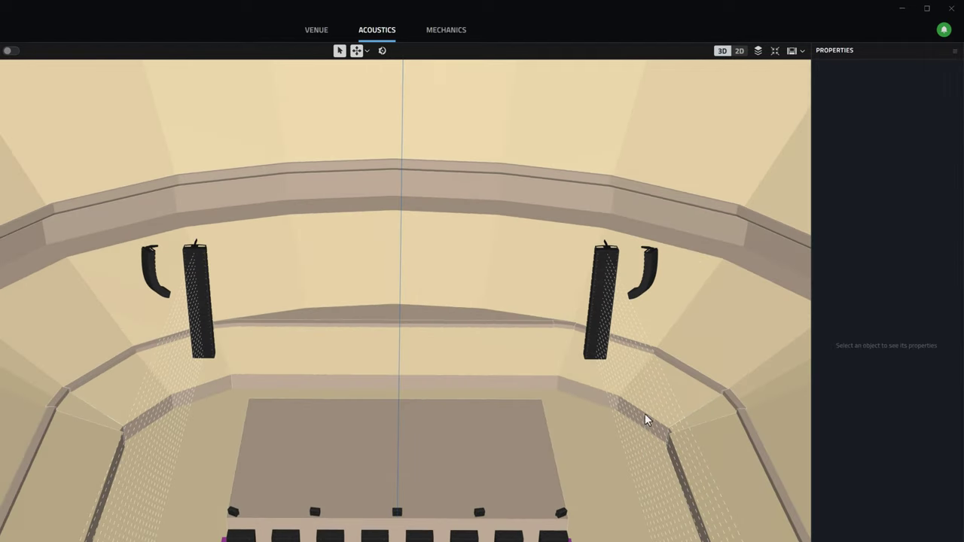
# Switch to the 2D section view and select Mains > Left in the System Groups tree
pyautogui.click(739, 53)
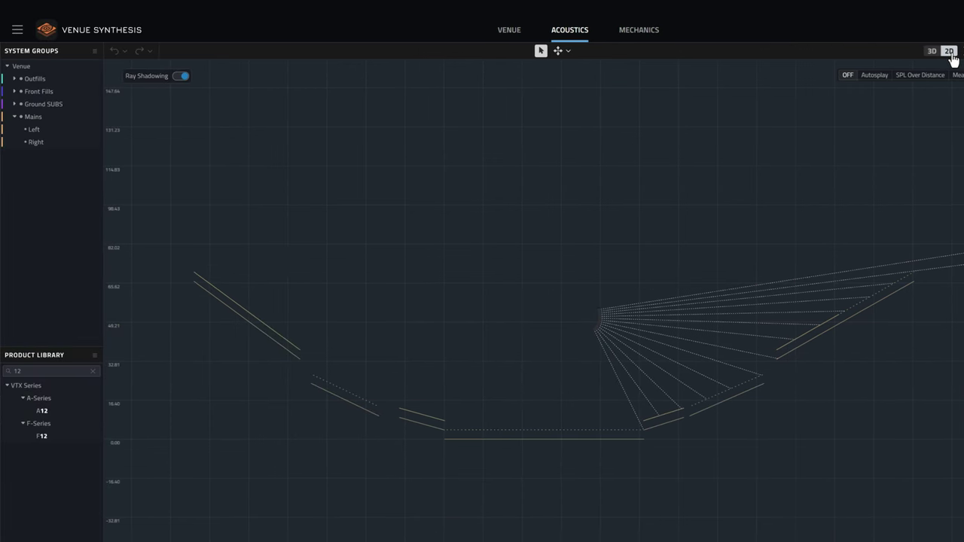
pyautogui.click(39, 125)
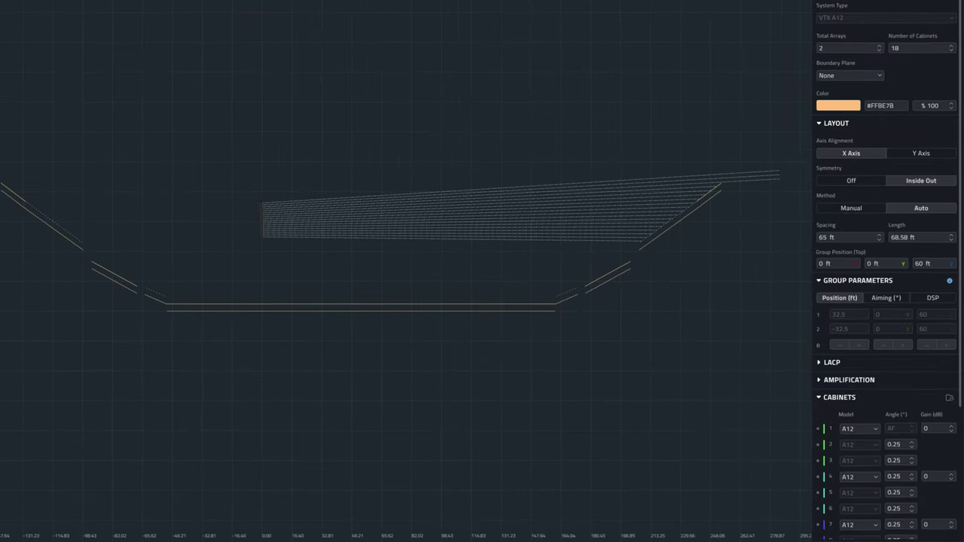
# Check cabinet 16's model options, keep it A12, and expand the Amplification settings
pyautogui.scroll(-5, 941, 382)
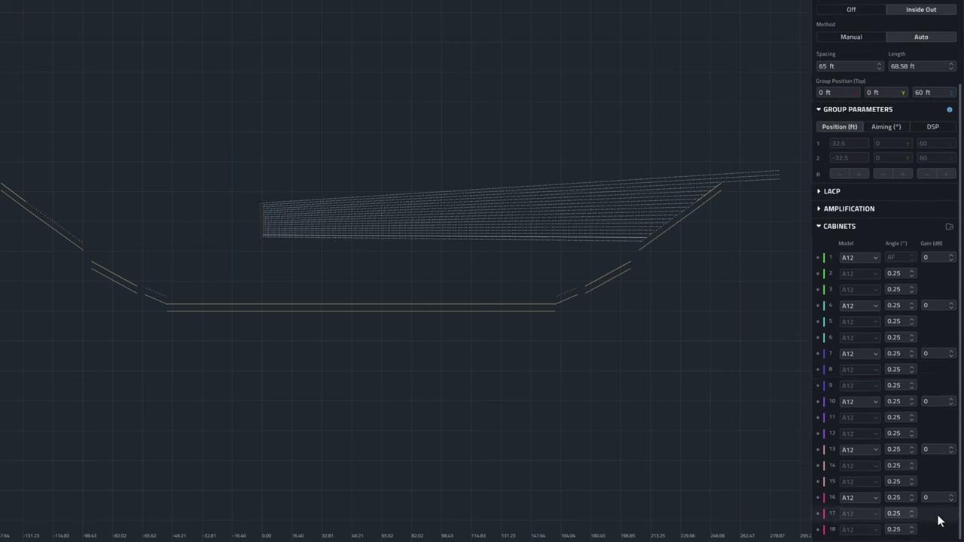
pyautogui.click(875, 500)
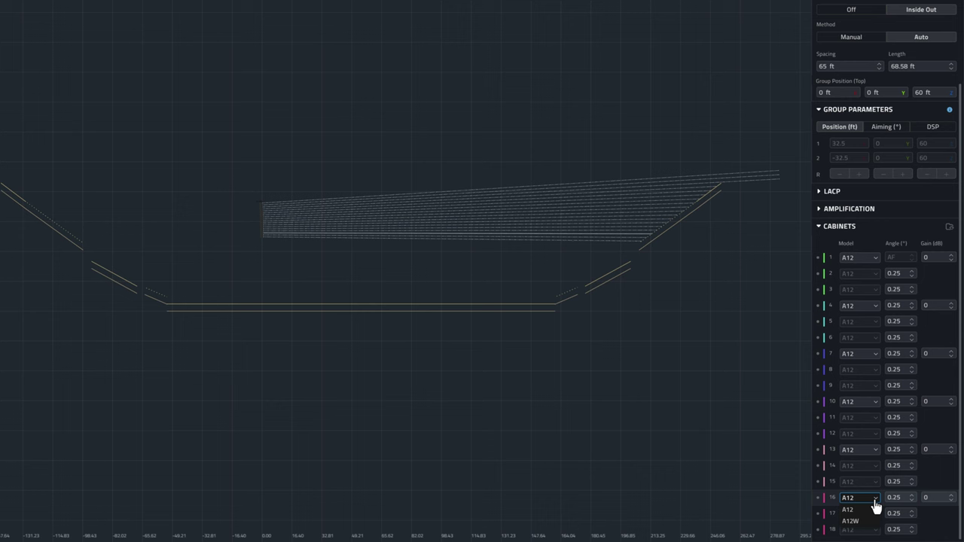
pyautogui.click(874, 502)
pyautogui.click(820, 211)
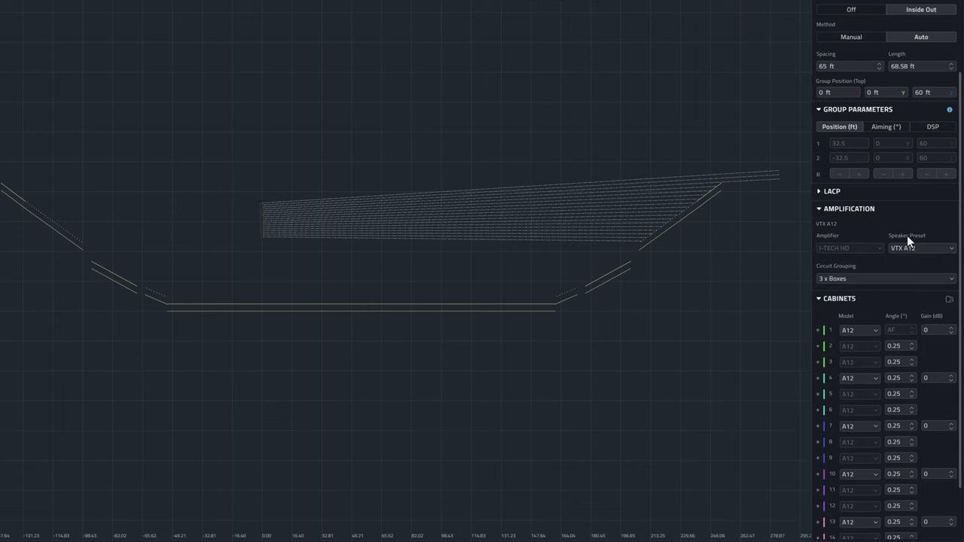
# Try 2 x Boxes and 3 x Boxes circuit grouping, then settle on Custom
pyautogui.click(940, 279)
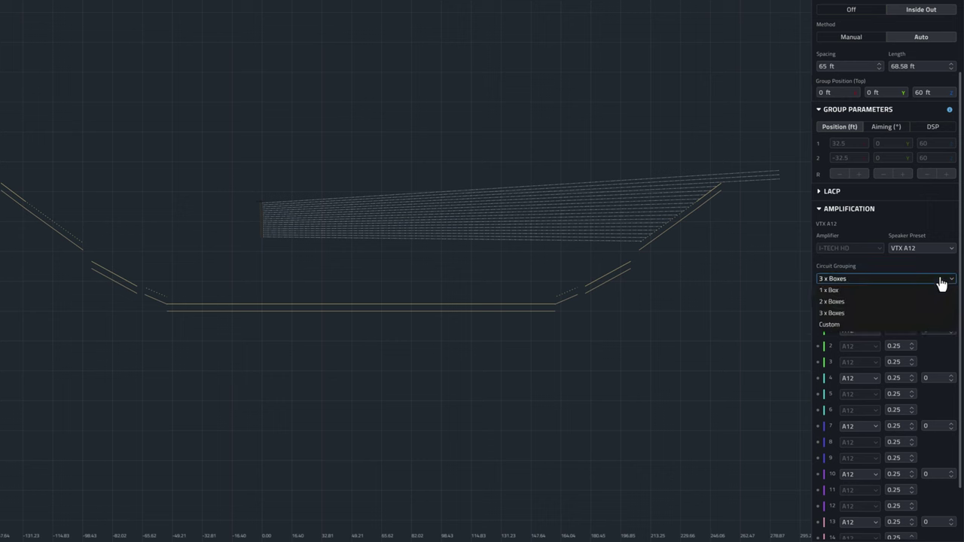
pyautogui.click(884, 302)
pyautogui.click(877, 281)
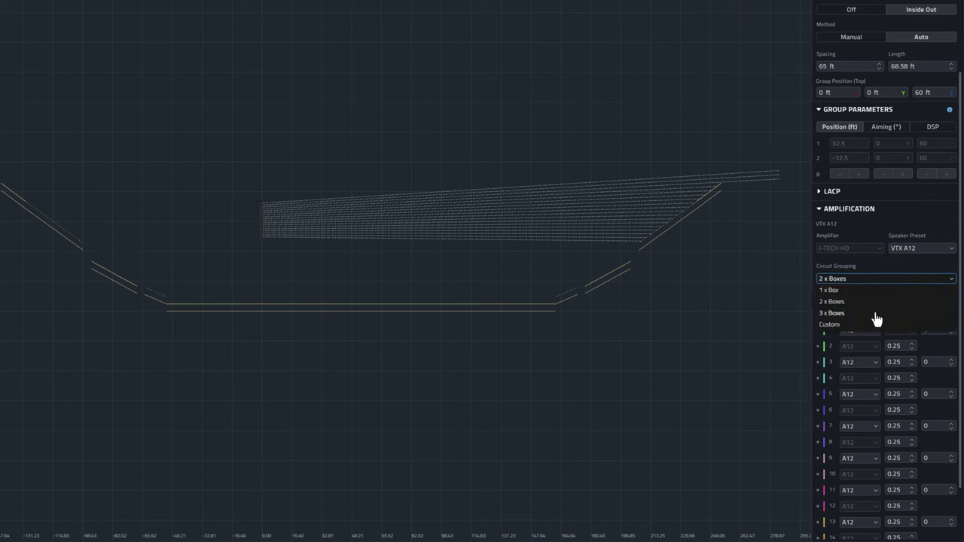
pyautogui.click(877, 316)
pyautogui.click(871, 284)
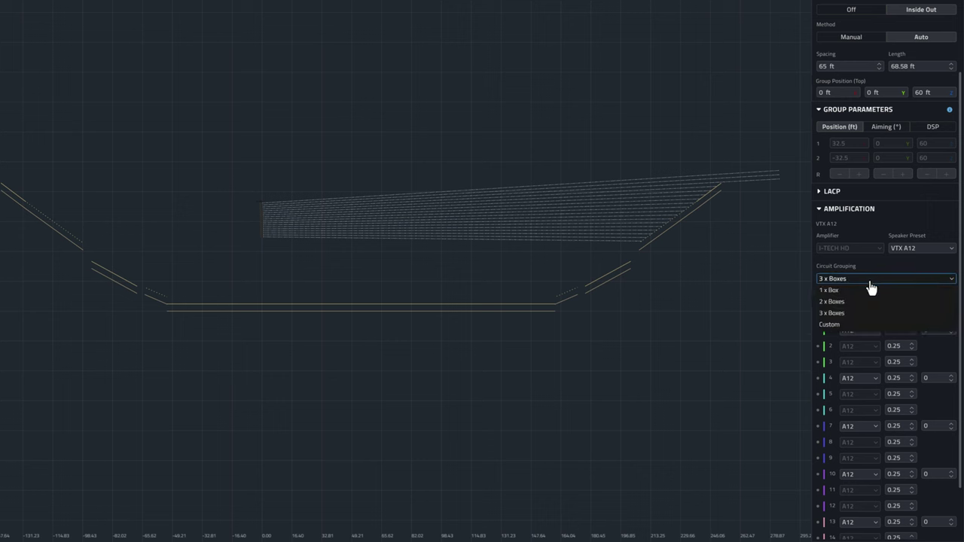
pyautogui.click(864, 323)
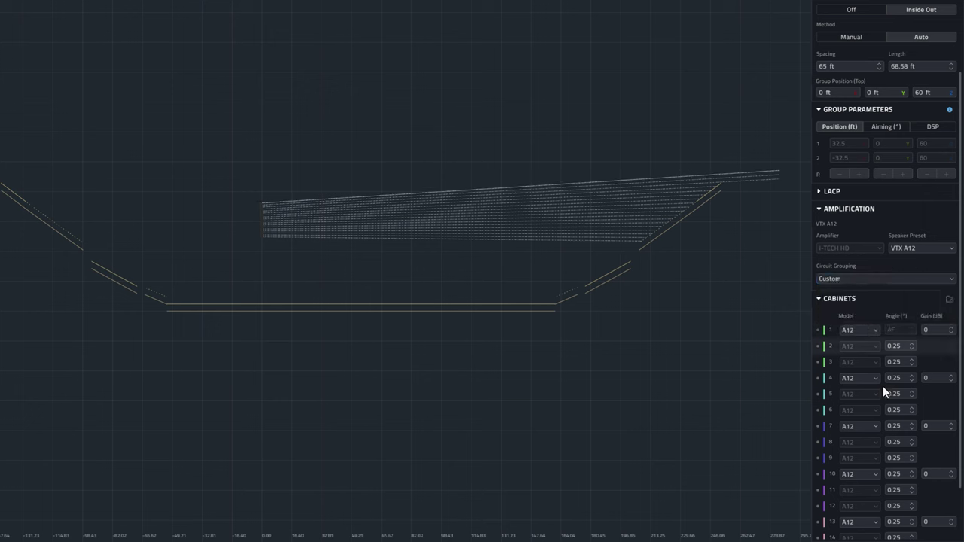
# Give cabinets 13–18 individual circuits, then link cabinets 13–14 and 15–16 as pairs
pyautogui.scroll(-2, 877, 399)
pyautogui.click(832, 518)
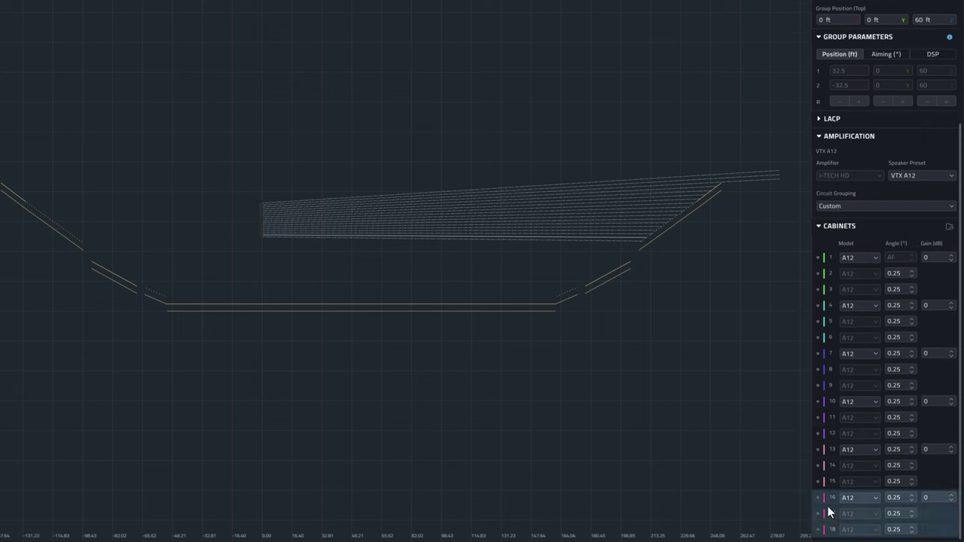
pyautogui.keyDown('shift'); pyautogui.click(830, 484); pyautogui.keyUp('shift')
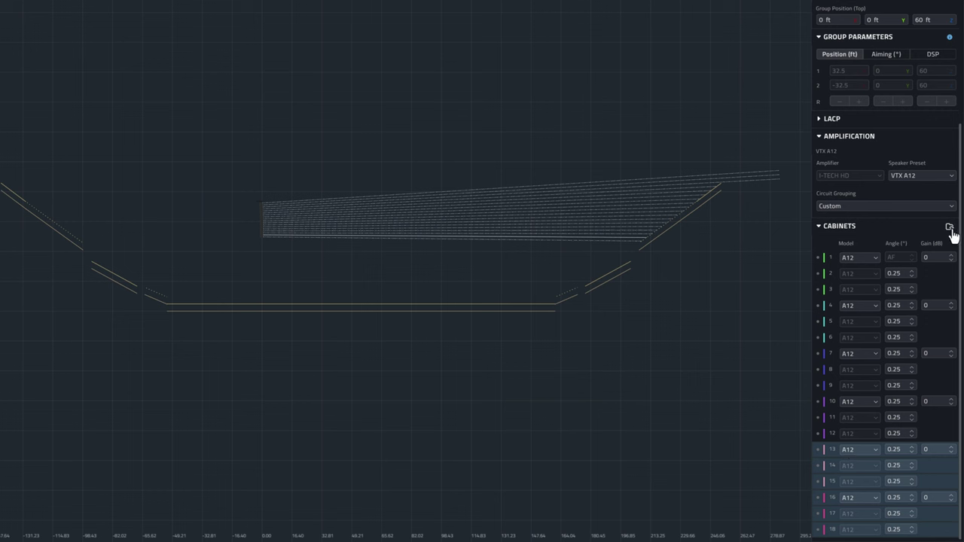
pyautogui.click(950, 226)
pyautogui.keyDown('shift'); pyautogui.click(821, 467); pyautogui.keyUp('shift')
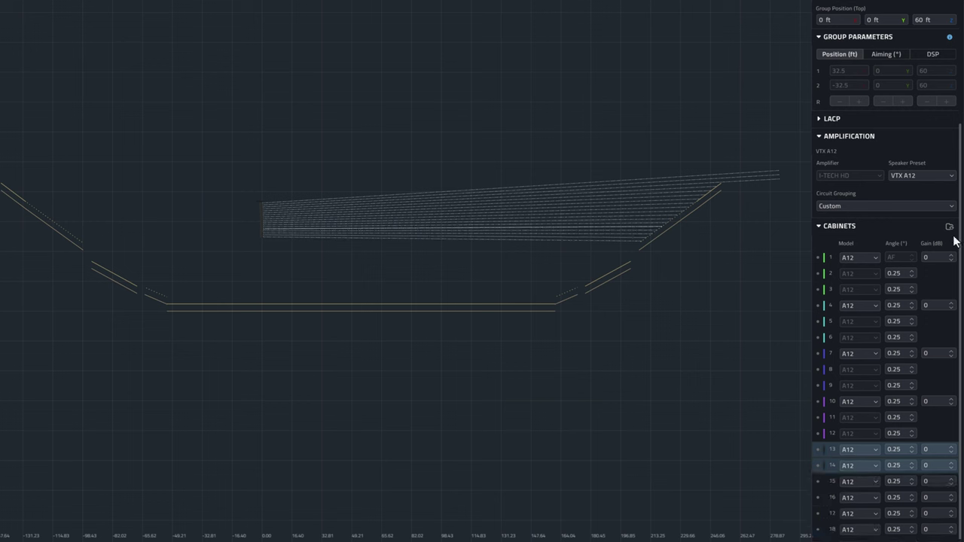
pyautogui.click(950, 226)
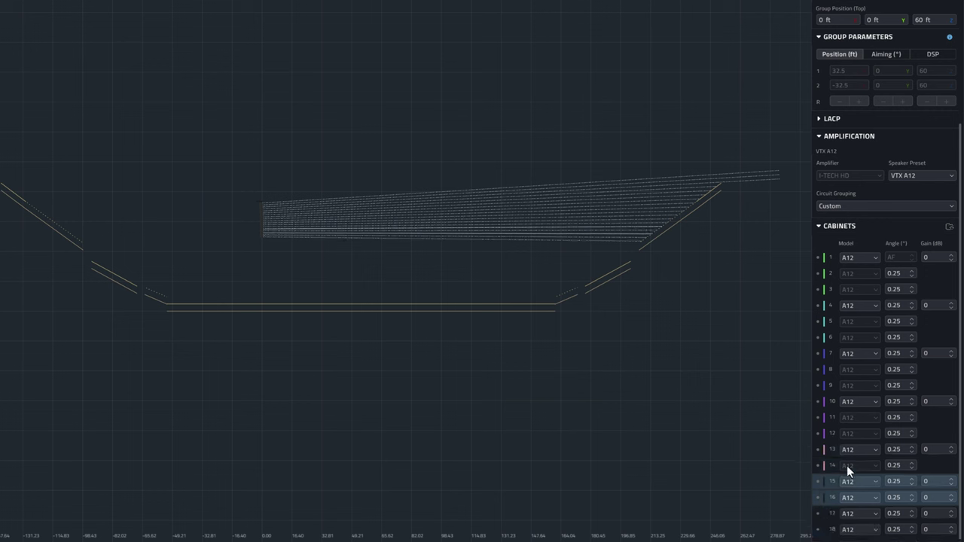
pyautogui.click(950, 227)
# Link cabinets 17–18 and change the bottom pair's model to A12W
pyautogui.click(822, 515)
pyautogui.keyDown('shift'); pyautogui.click(820, 529); pyautogui.keyUp('shift')
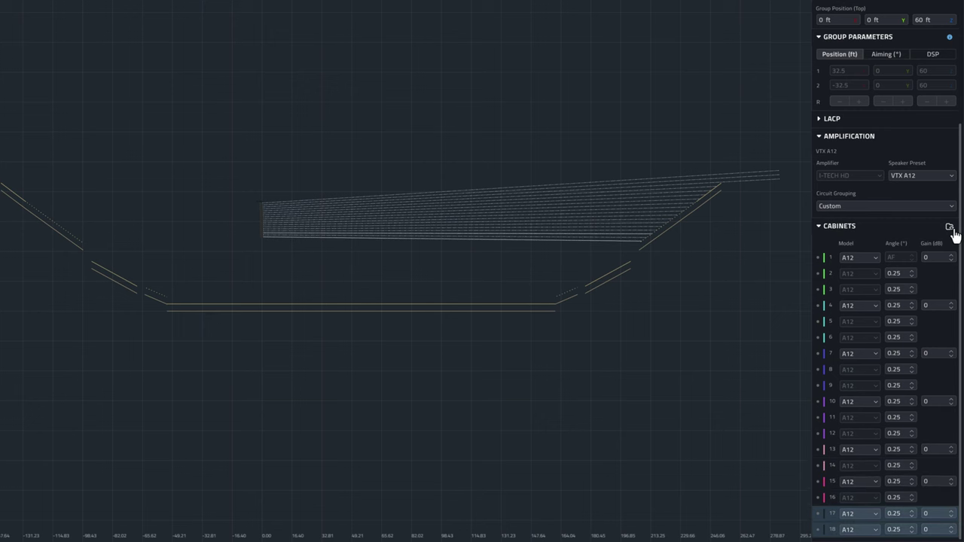
pyautogui.click(950, 227)
pyautogui.click(864, 513)
pyautogui.click(858, 502)
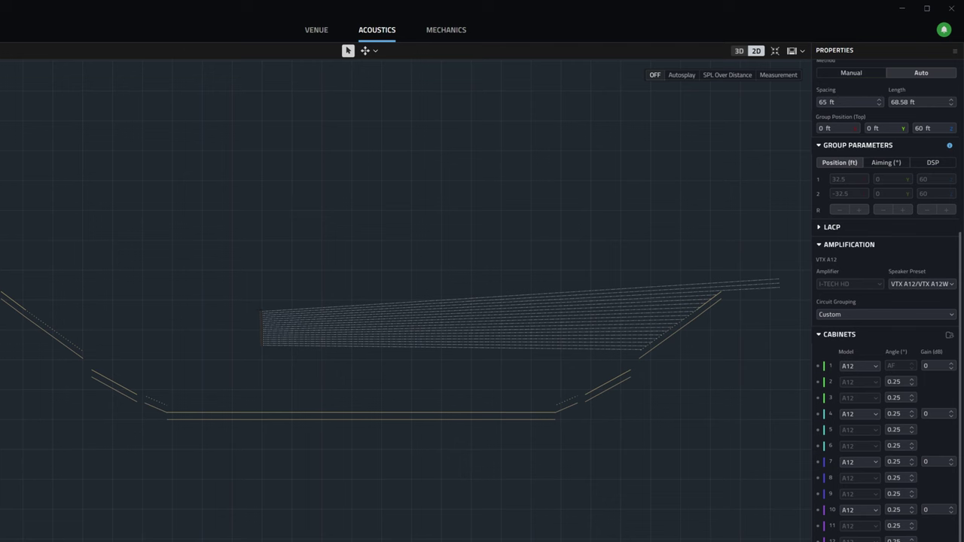
# Switch the array to Autosplay and add start and end markers on the floor and upper seating
pyautogui.scroll(2, 886, 301)
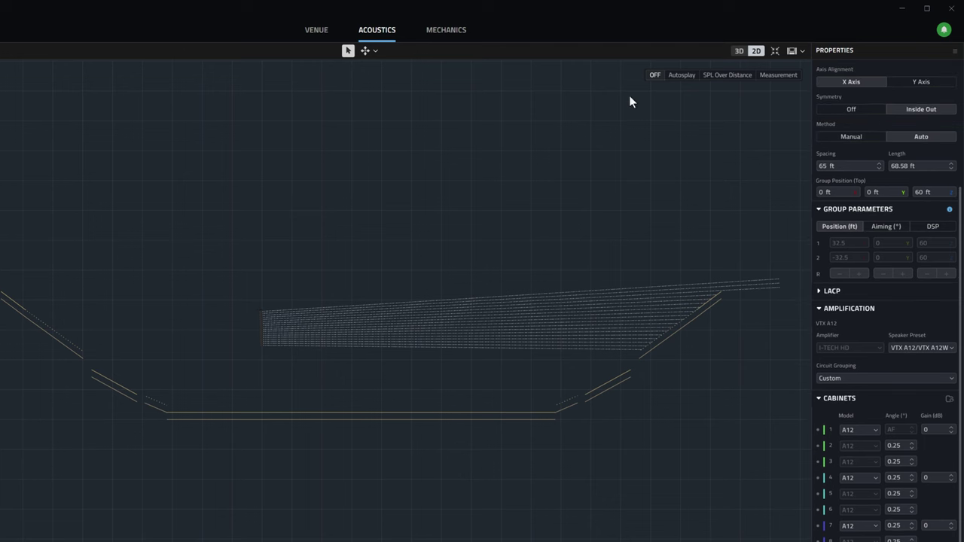
pyautogui.click(675, 79)
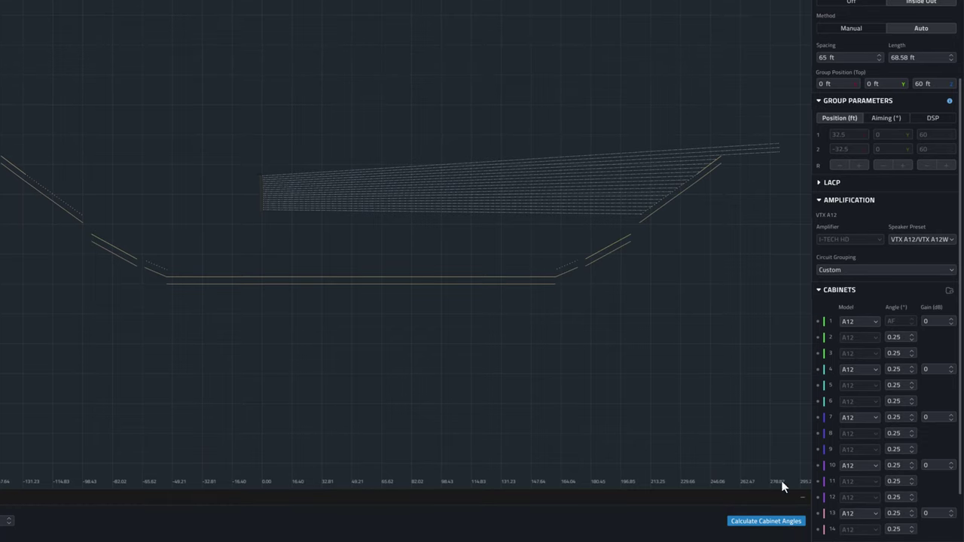
pyautogui.click(793, 522)
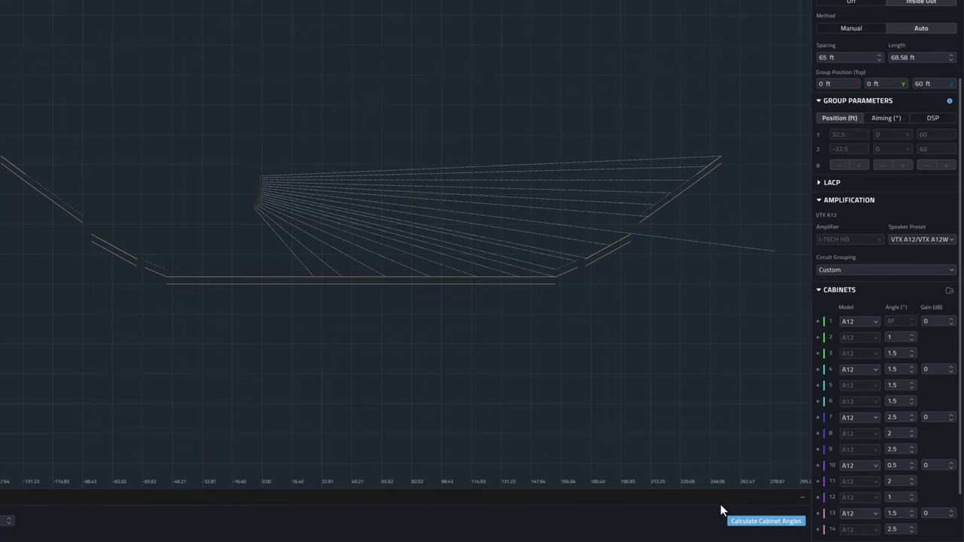
pyautogui.scroll(3, 407, 267)
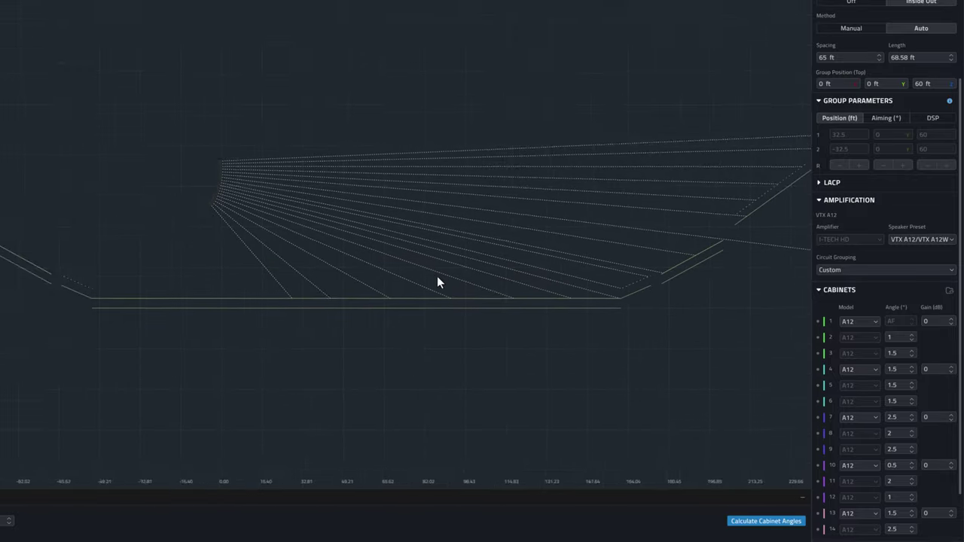
pyautogui.rightClick(329, 319)
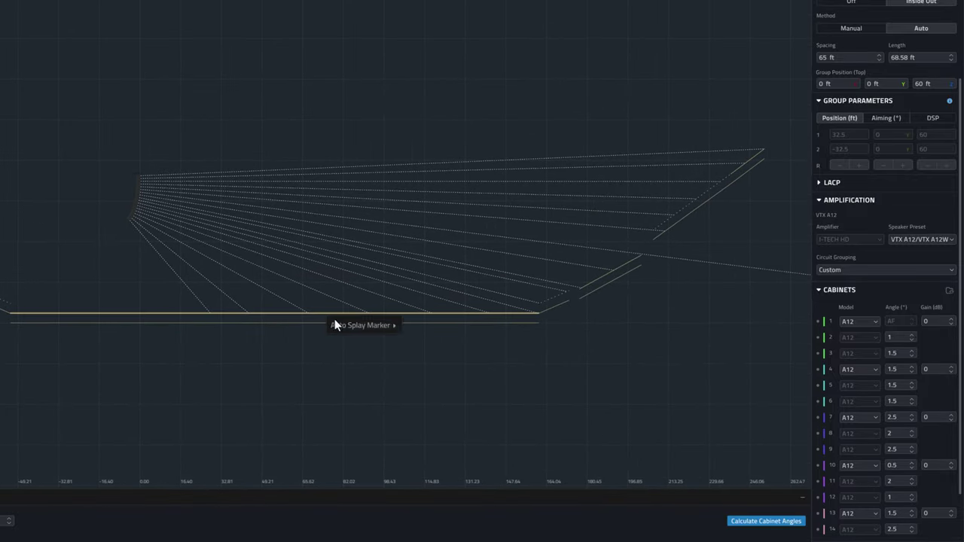
pyautogui.click(411, 329)
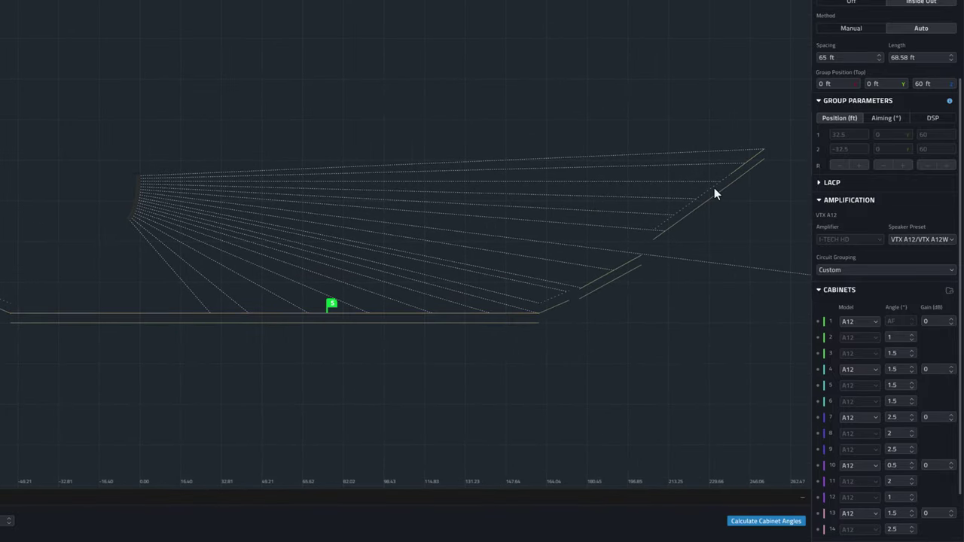
pyautogui.rightClick(663, 224)
pyautogui.moveTo(726, 239)
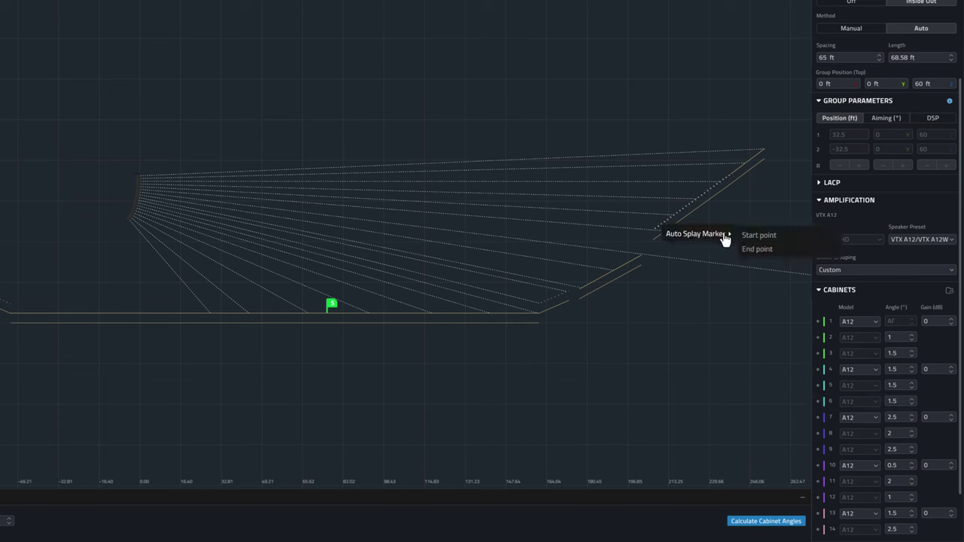
pyautogui.click(769, 253)
pyautogui.click(774, 520)
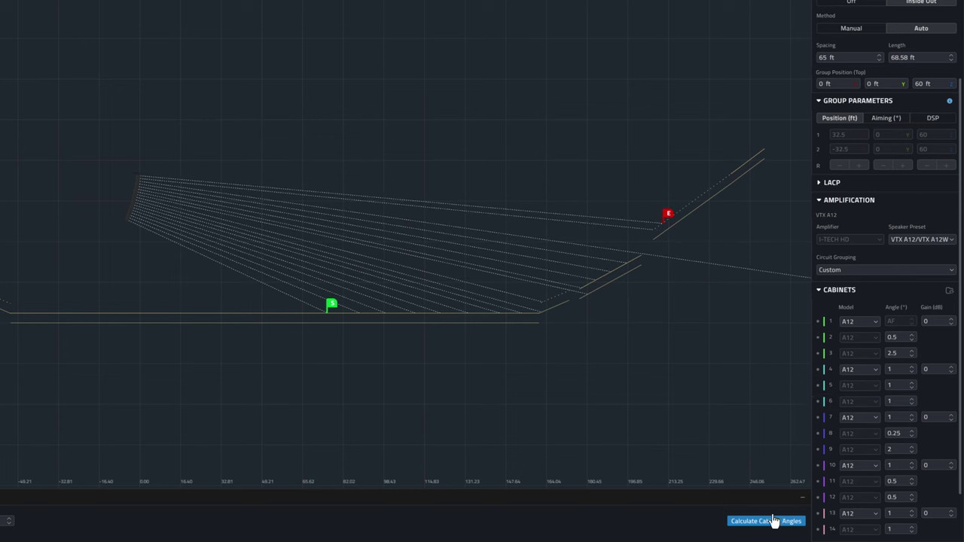
# Move the splay markers to the far floor and top seating, then recalculate the angles (1.5° to 10°)
pyautogui.moveTo(673, 212); pyautogui.dragTo(763, 131)
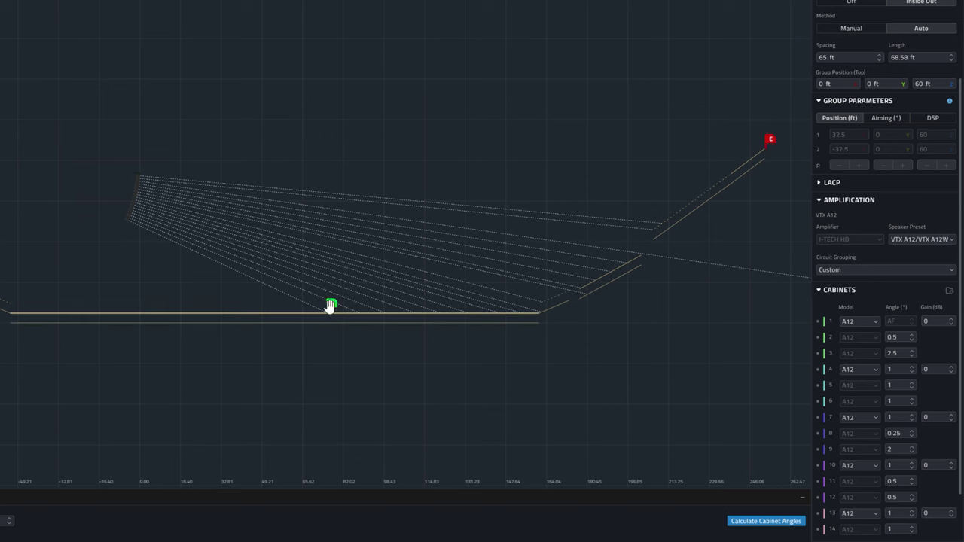
pyautogui.moveTo(331, 307); pyautogui.dragTo(203, 308)
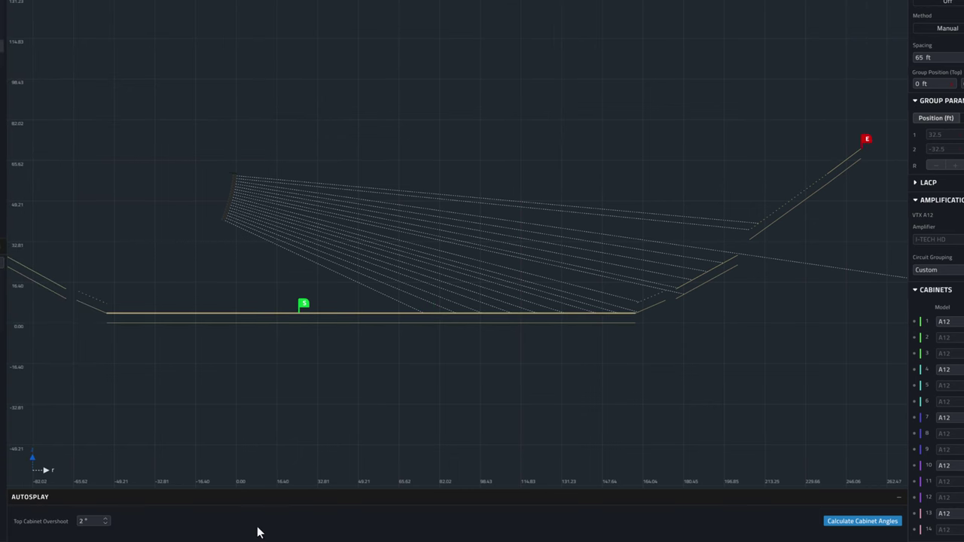
pyautogui.click(849, 525)
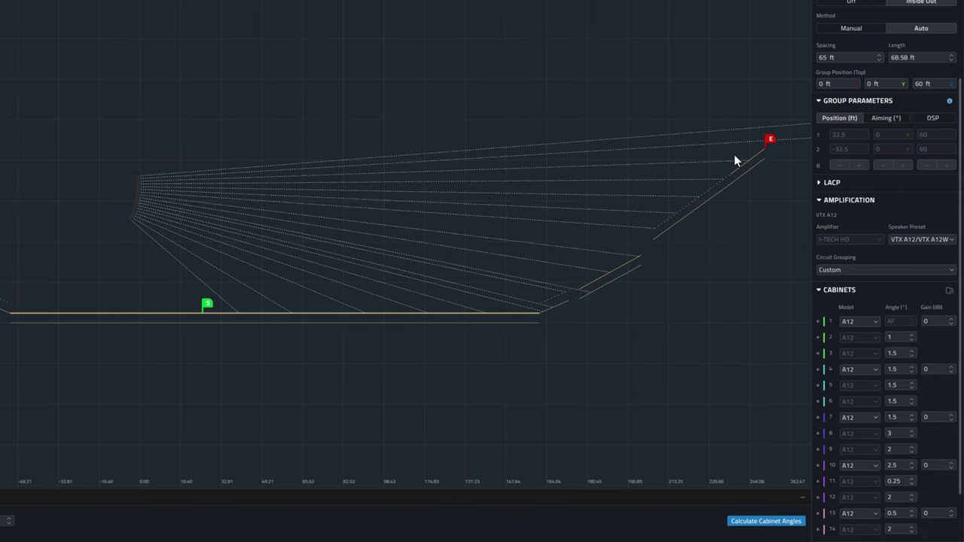
pyautogui.moveTo(731, 160); pyautogui.dragTo(723, 178)
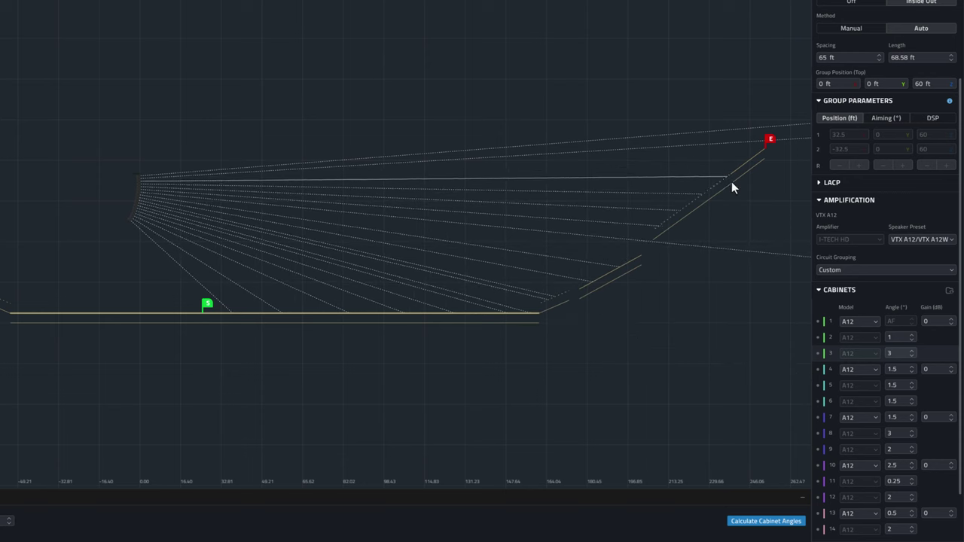
pyautogui.click(912, 338)
pyautogui.click(912, 436)
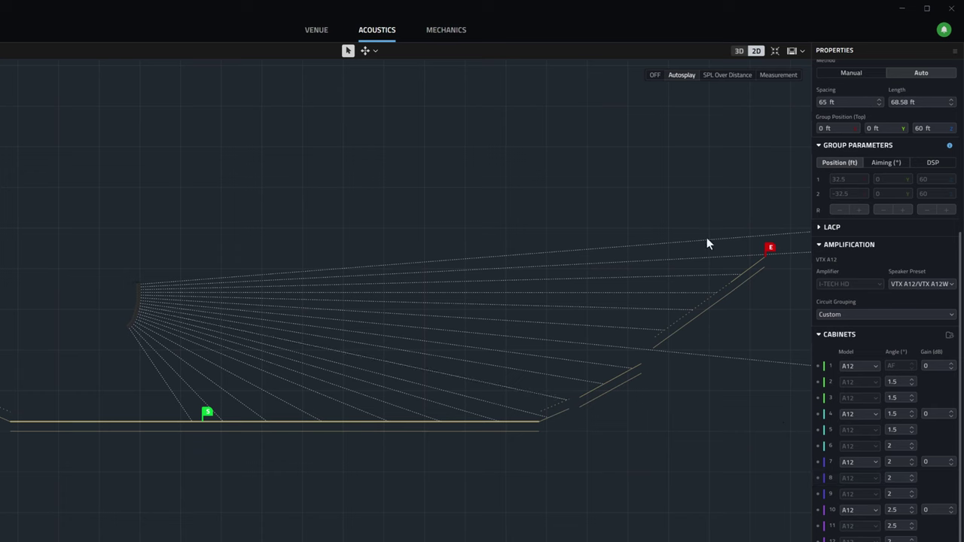
# Plot SPL over distance for 1000–8000 Hz, then compare individual frequencies
pyautogui.click(714, 76)
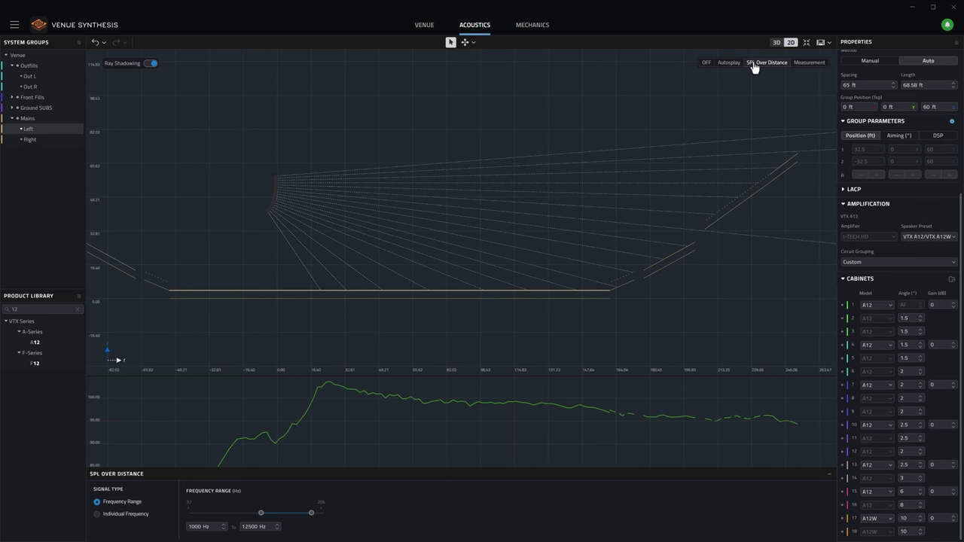
pyautogui.click(256, 527)
pyautogui.write('8')
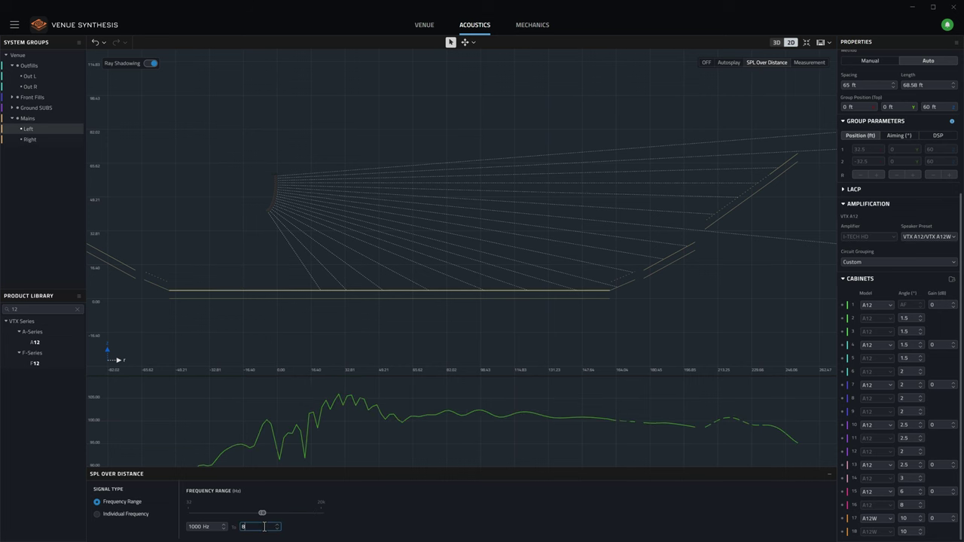
pyautogui.write('000')
pyautogui.press('Return')
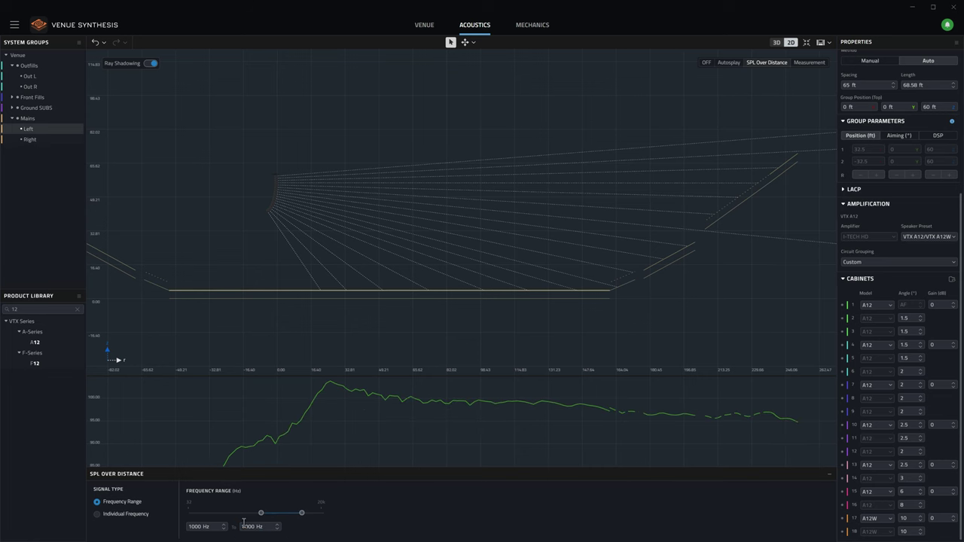
pyautogui.click(96, 514)
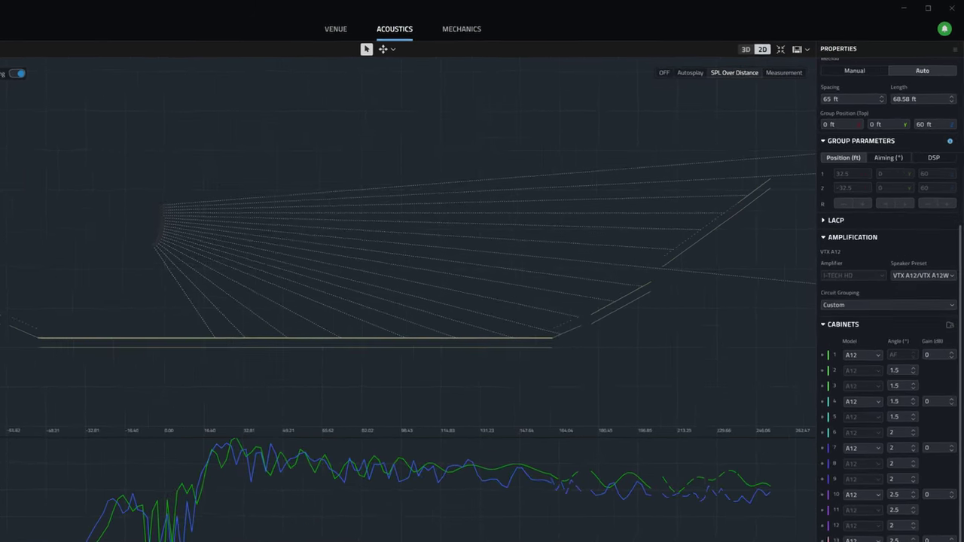
# Place probes 1–5 from the main floor up to the upper seating and add their average curve
pyautogui.click(770, 75)
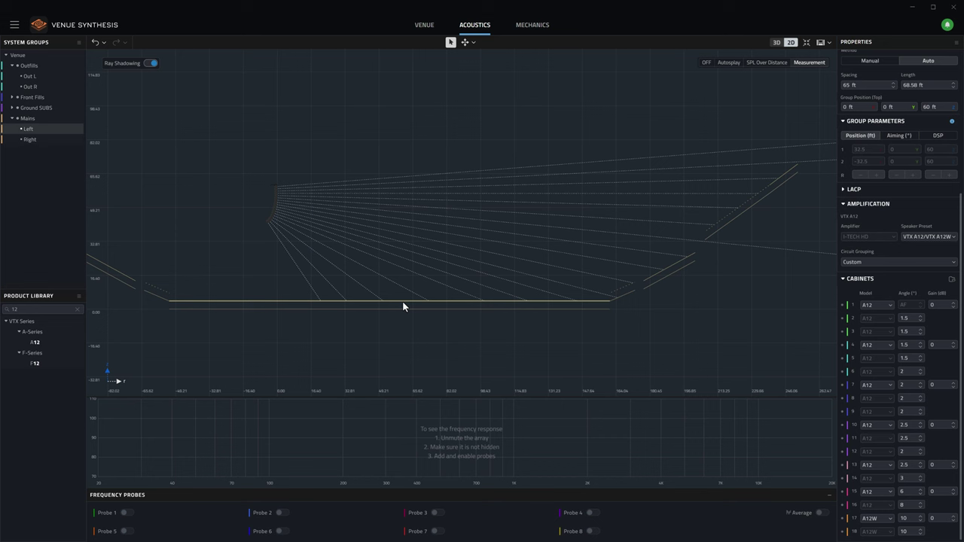
pyautogui.click(403, 304)
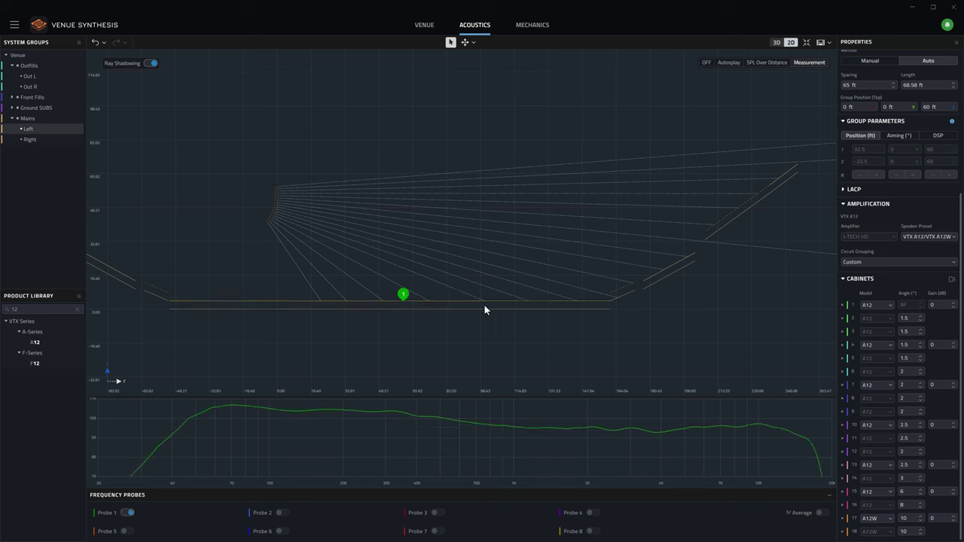
pyautogui.click(533, 304)
pyautogui.click(622, 290)
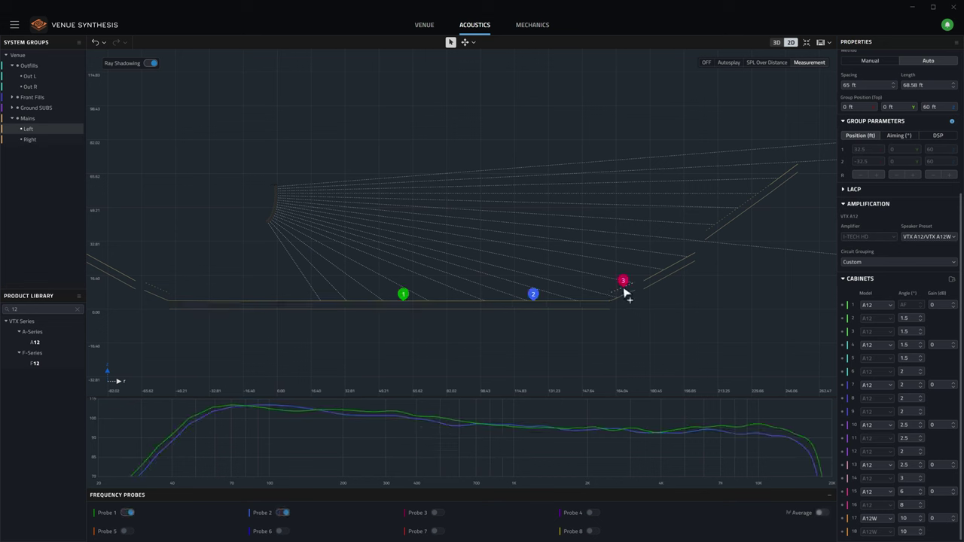
pyautogui.click(672, 266)
pyautogui.click(747, 204)
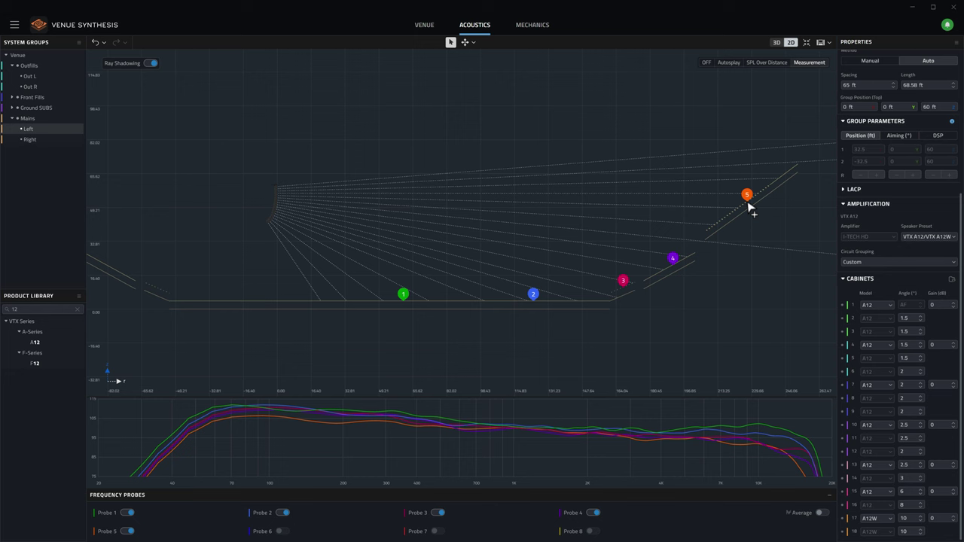
pyautogui.click(822, 514)
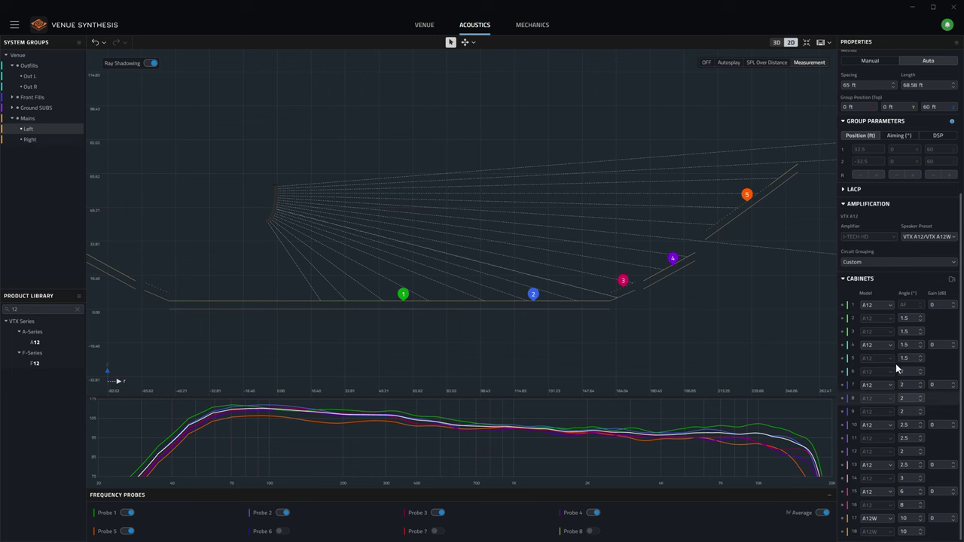
# Turn on -3 dB Array Size Compensation for the left Mains and close the Line Array Control Panel
pyautogui.click(849, 190)
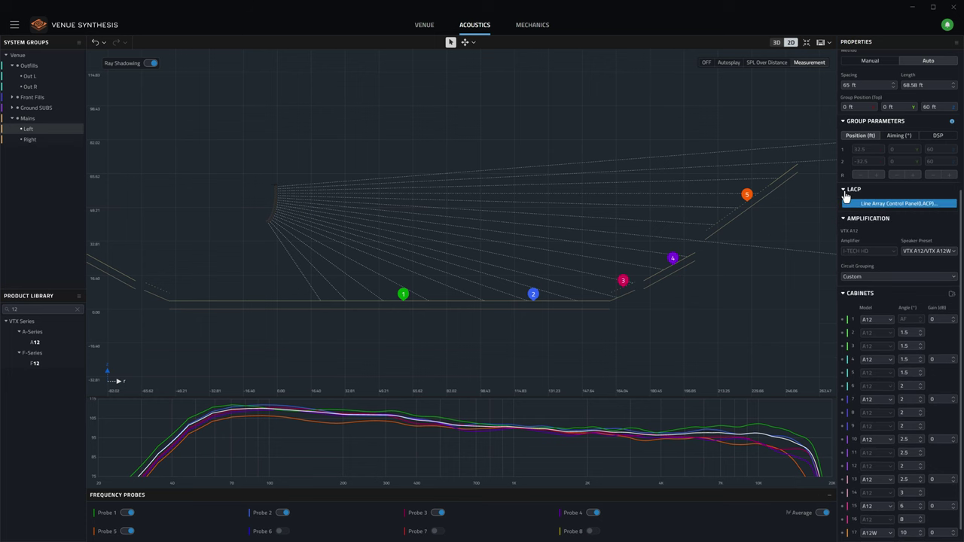
pyautogui.click(879, 205)
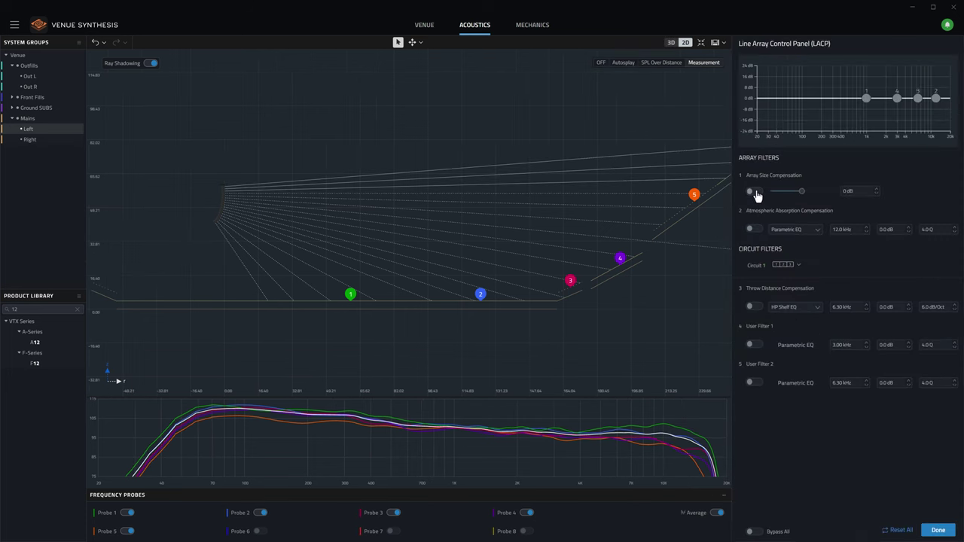
pyautogui.click(753, 191)
pyautogui.click(876, 193)
pyautogui.click(876, 194)
pyautogui.click(876, 194)
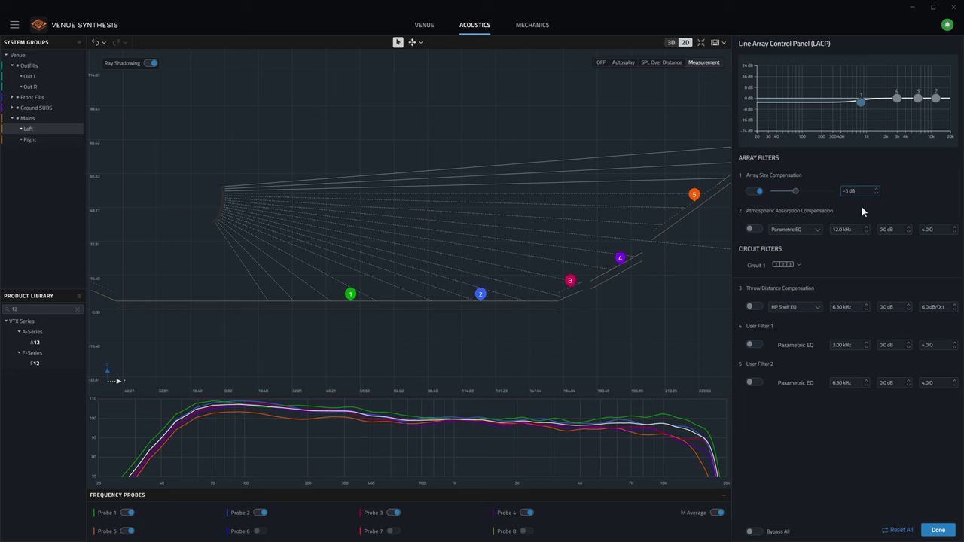
pyautogui.click(801, 266)
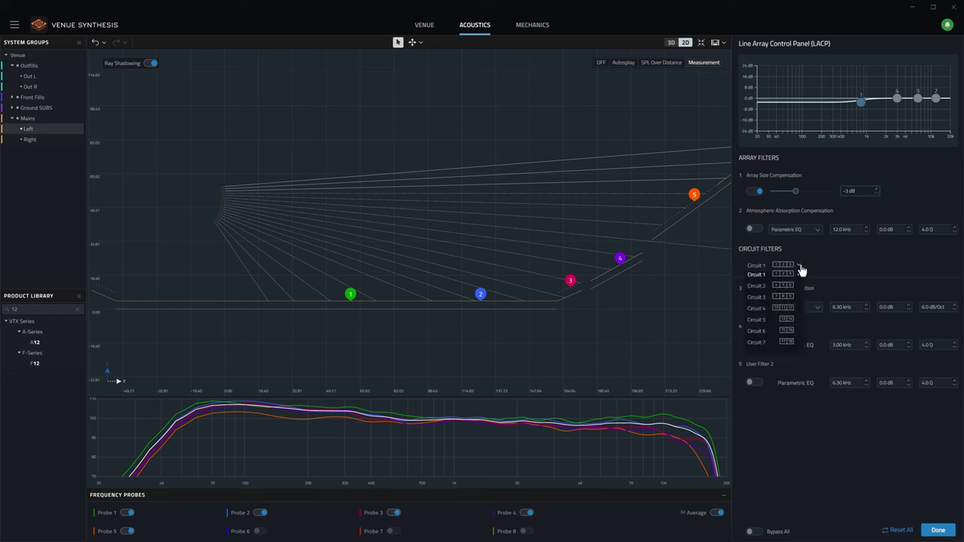
pyautogui.click(812, 260)
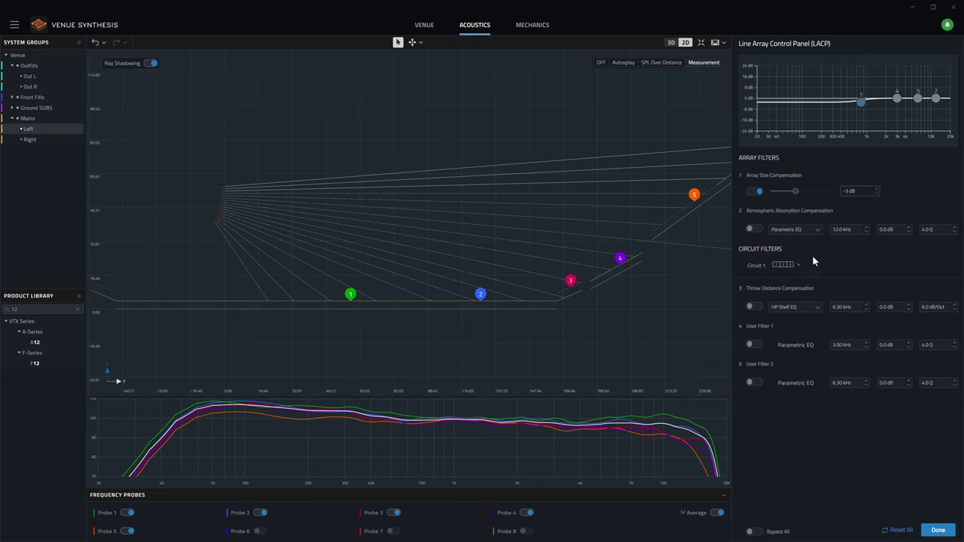
pyautogui.click(942, 532)
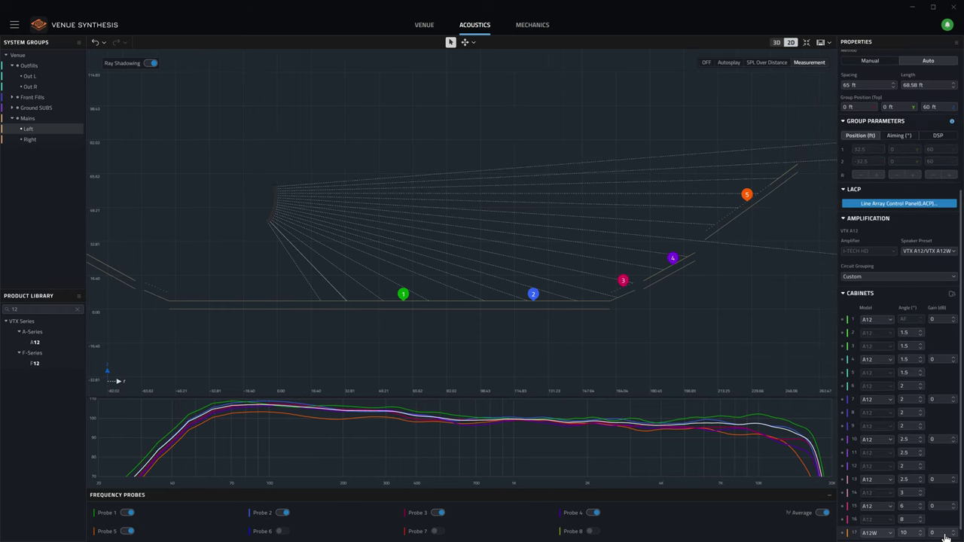
# For Ground SUBS, make row 2 of subwoofers 1, 2 and 3 face rearward
pyautogui.click(27, 109)
pyautogui.moveTo(419, 282)
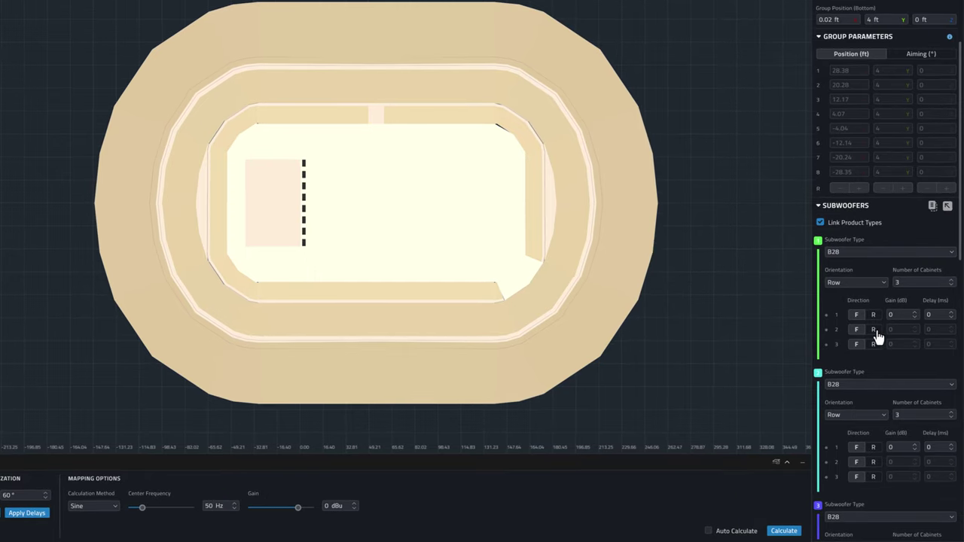
pyautogui.click(874, 330)
pyautogui.scroll(-3, 877, 351)
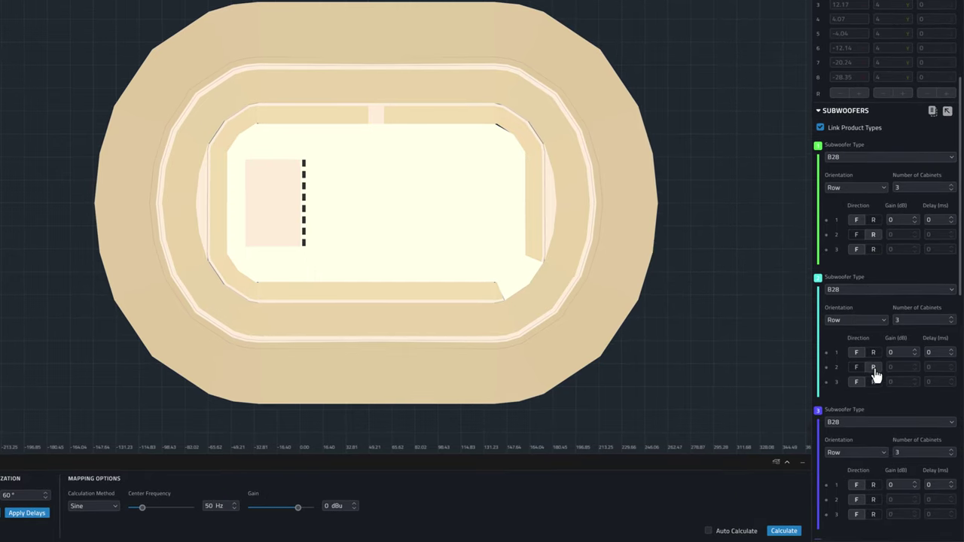
pyautogui.click(874, 368)
pyautogui.scroll(-3, 876, 373)
pyautogui.click(876, 405)
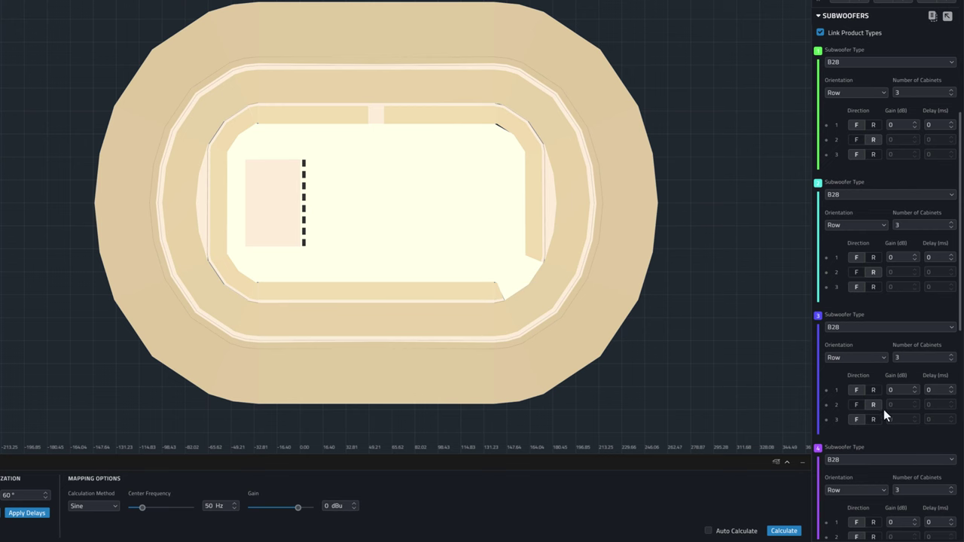
pyautogui.scroll(-3, 884, 410)
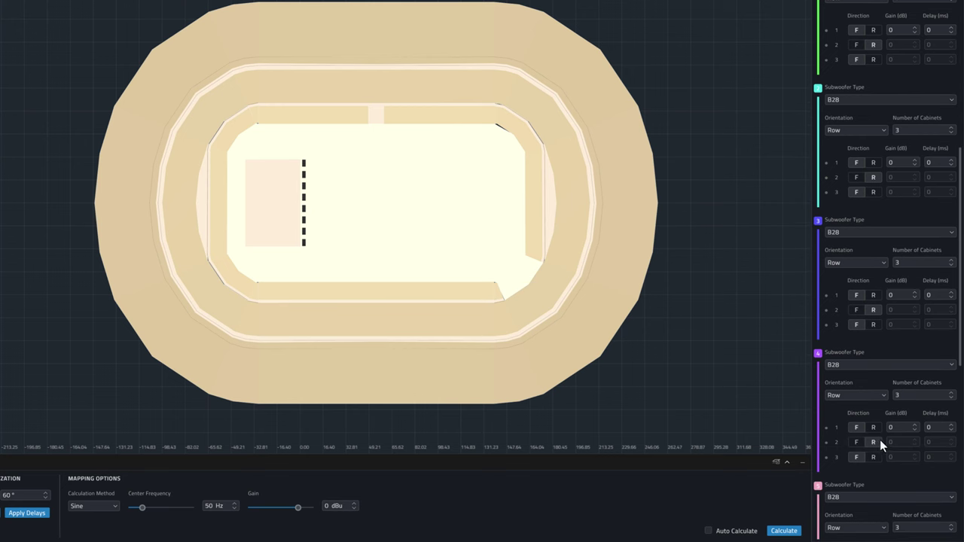
pyautogui.scroll(-3, 853, 447)
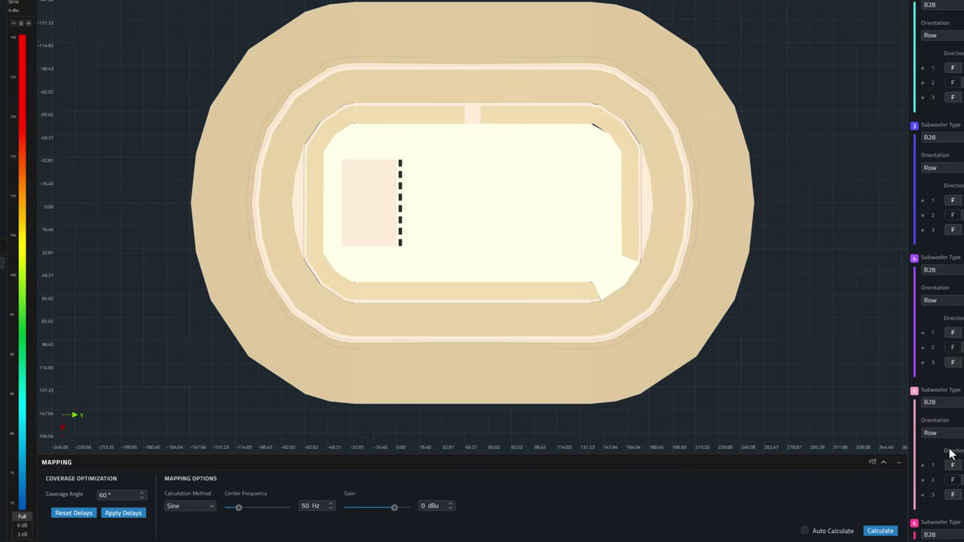
pyautogui.click(205, 509)
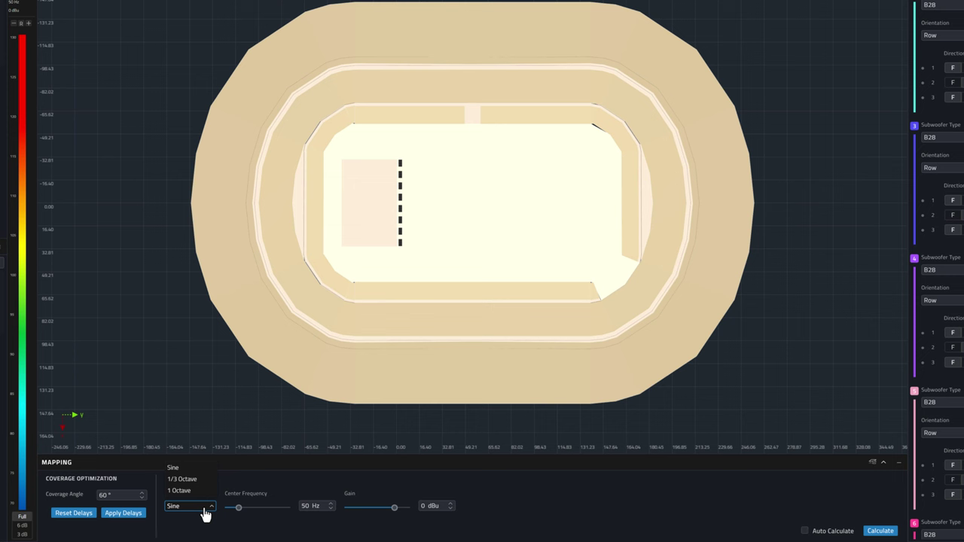
# Calculate the subwoofer coverage map using the Sine method
pyautogui.click(205, 511)
pyautogui.moveTo(239, 508); pyautogui.dragTo(238, 509)
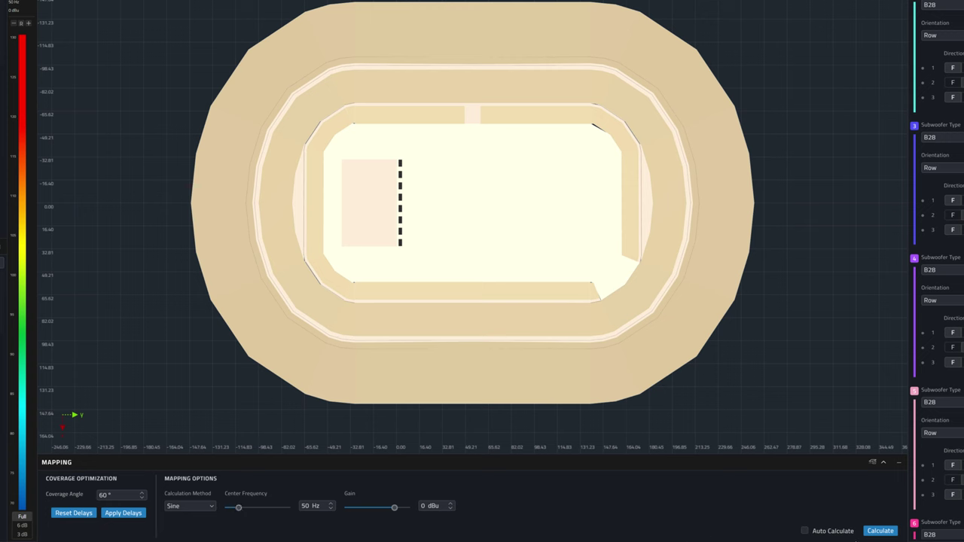
pyautogui.click(881, 532)
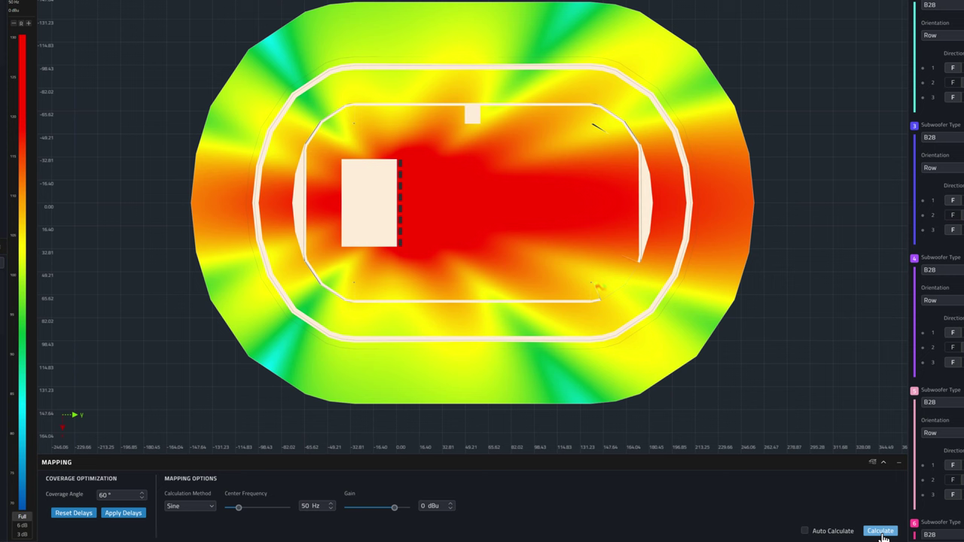
# Apply 60° coverage-angle delays, recalculate the 50 Hz map, and show the venue in 3D
pyautogui.doubleClick(128, 499)
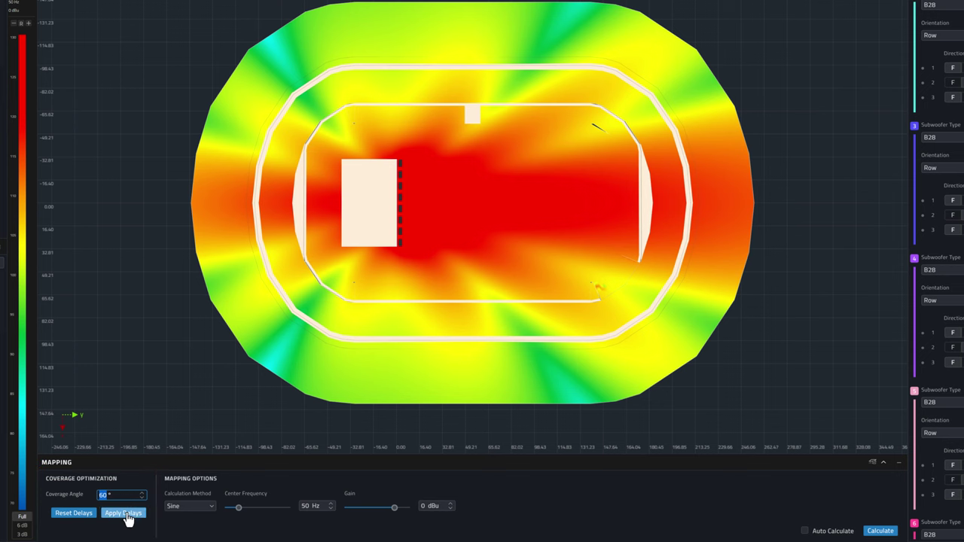
pyautogui.click(125, 513)
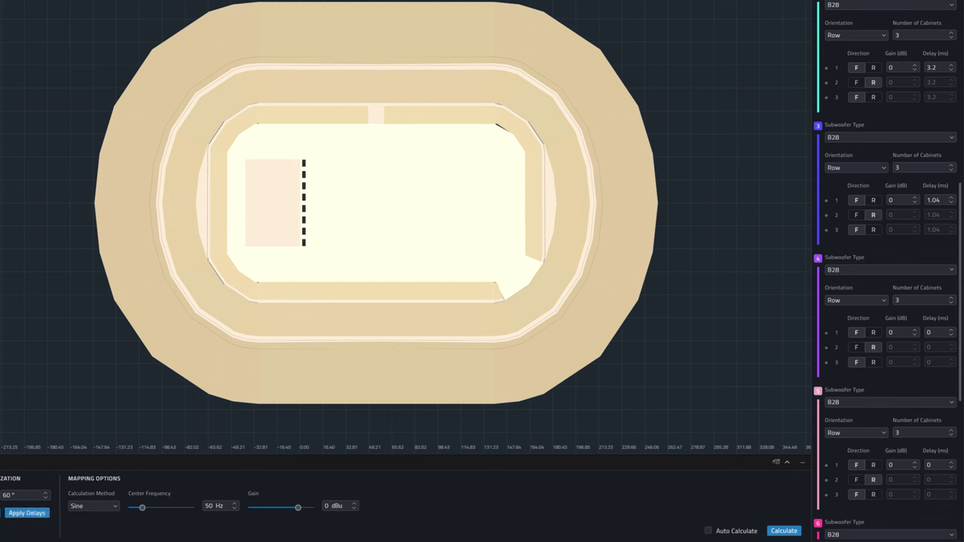
pyautogui.scroll(3, 961, 241)
pyautogui.scroll(10, 961, 241)
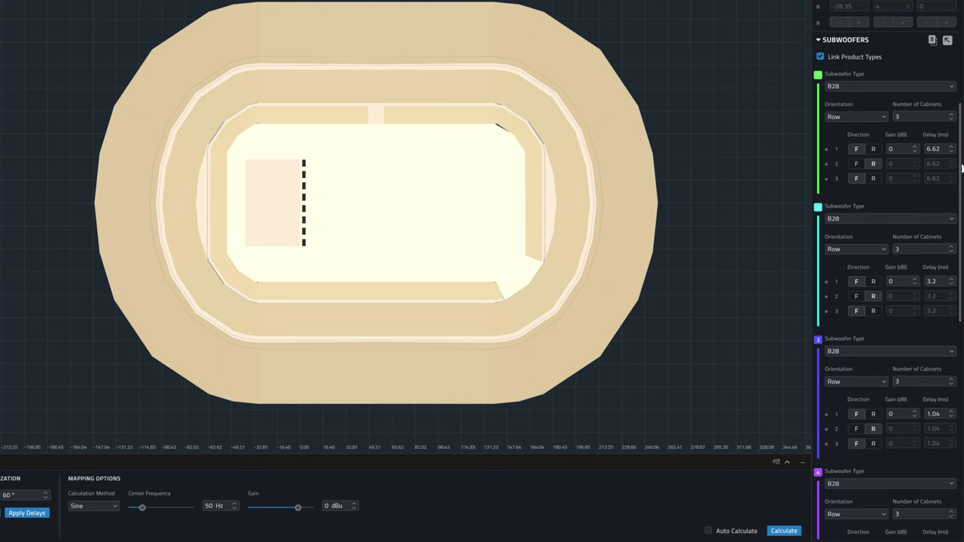
pyautogui.click(783, 531)
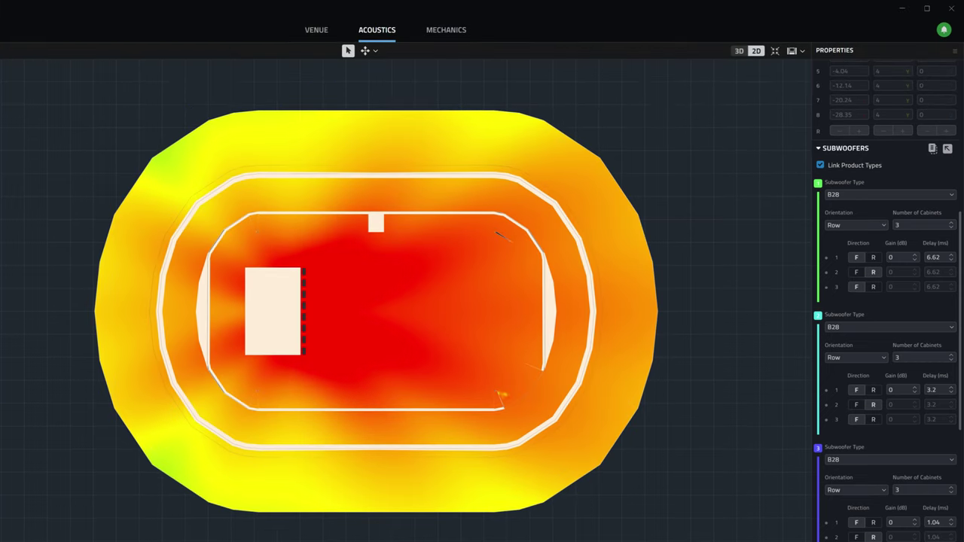
pyautogui.click(737, 54)
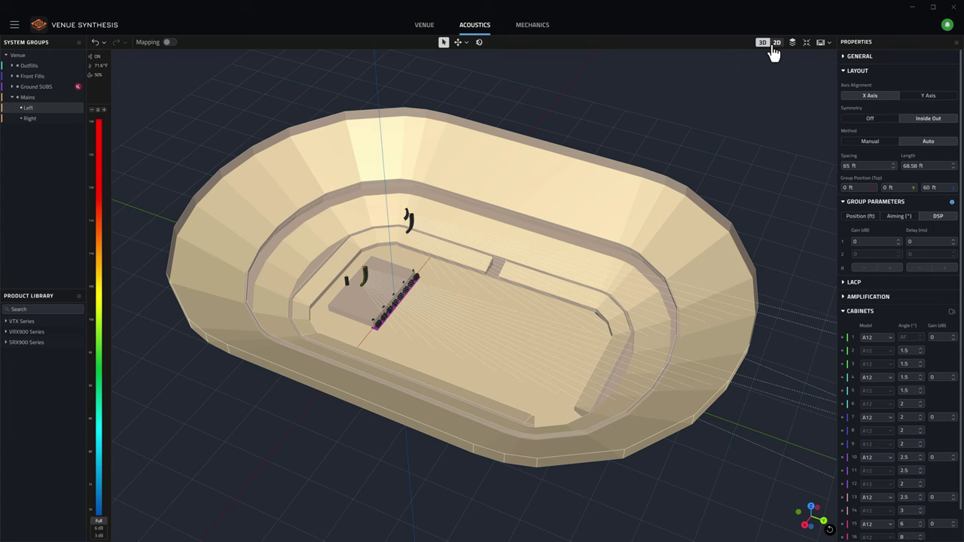
# Map A-weighted pink-noise direct SPL, comparing 6 dB, 3 dB and full-range legends
pyautogui.click(171, 42)
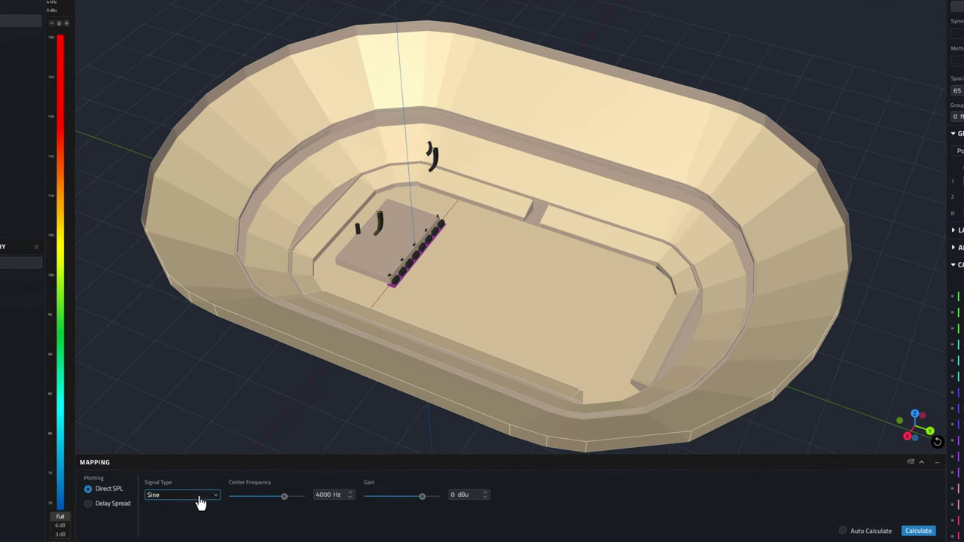
pyautogui.click(213, 503)
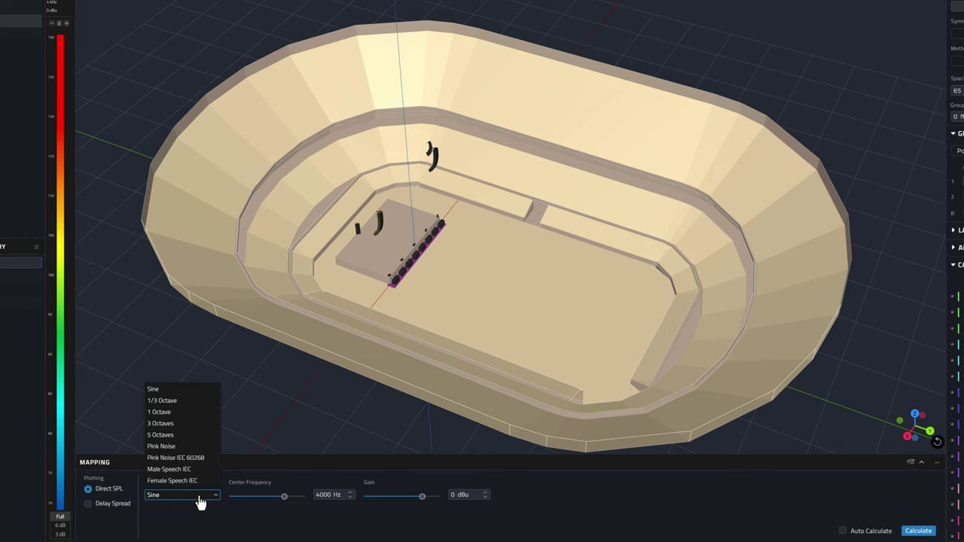
pyautogui.click(178, 447)
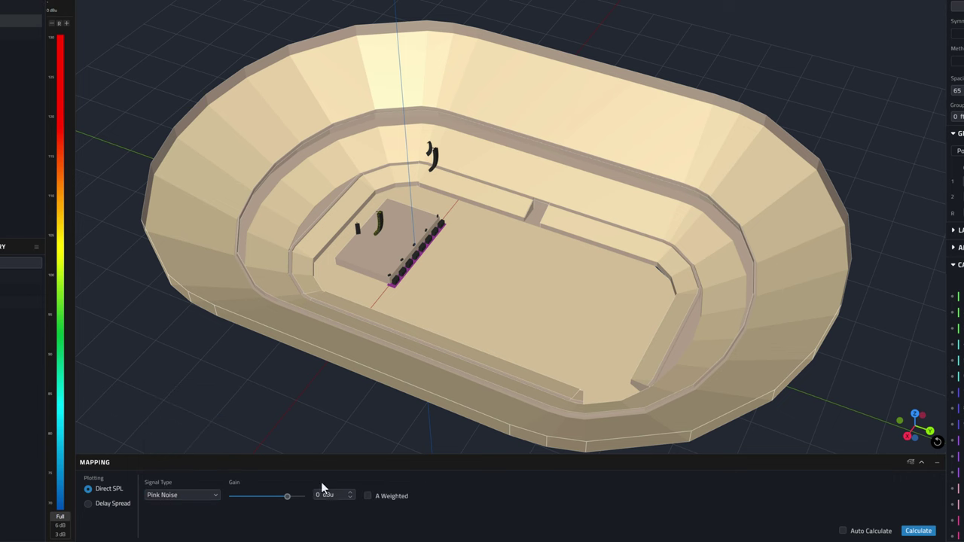
pyautogui.click(368, 495)
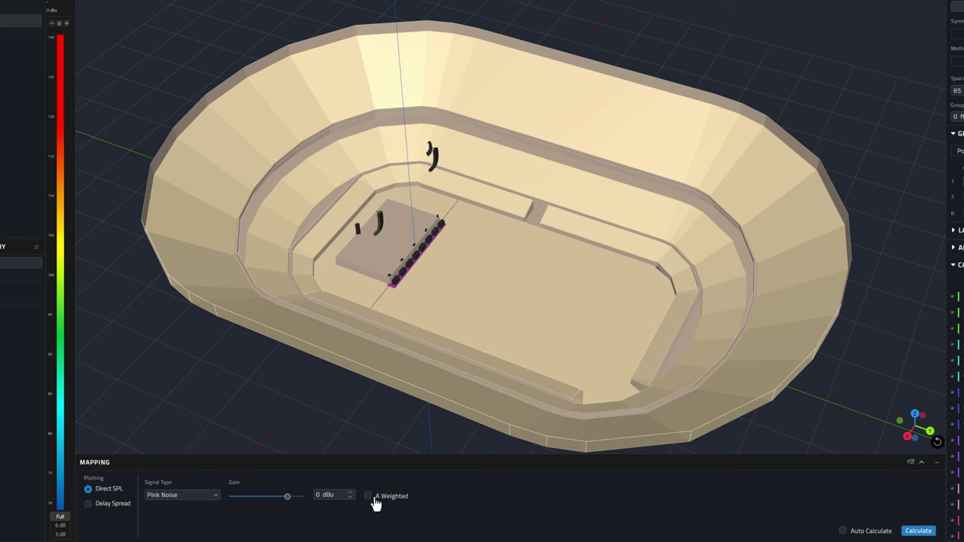
pyautogui.click(918, 531)
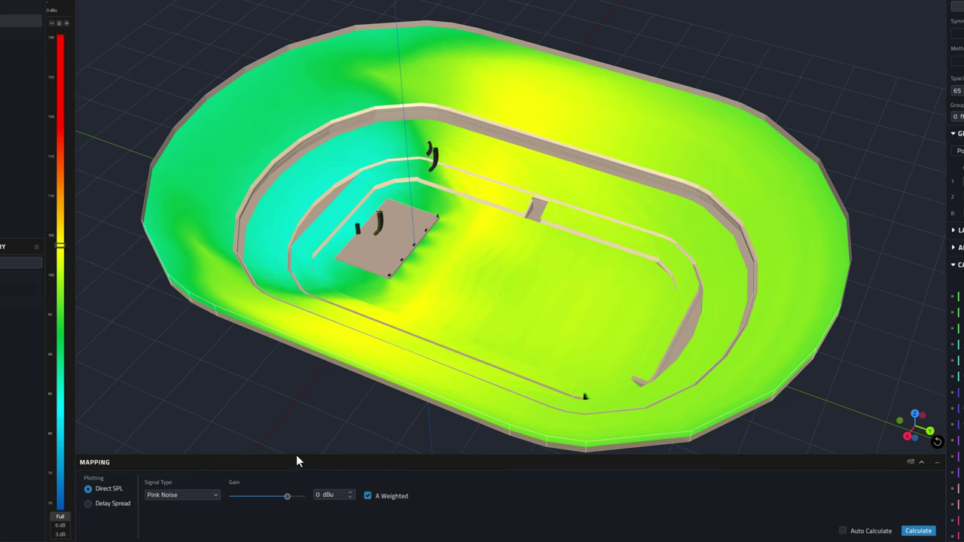
pyautogui.click(60, 525)
pyautogui.click(61, 535)
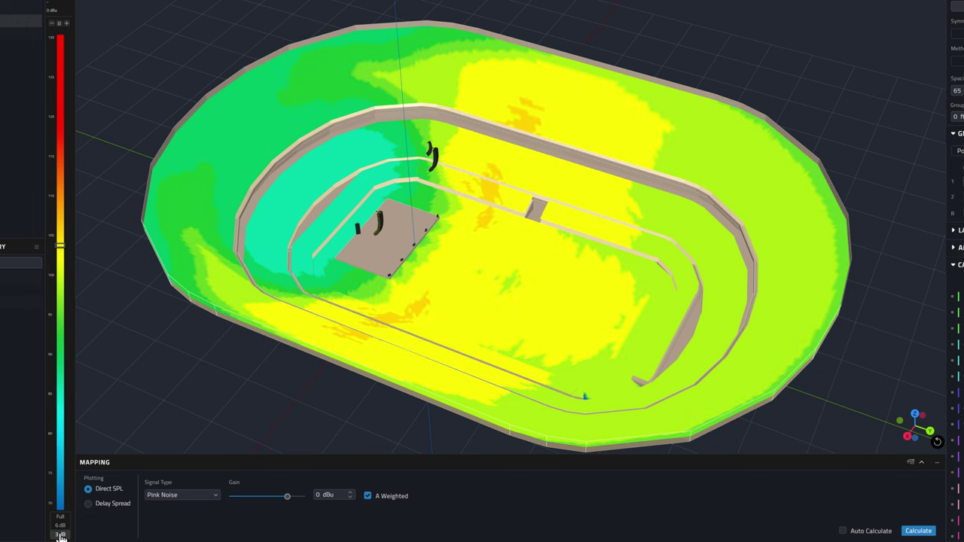
pyautogui.click(61, 518)
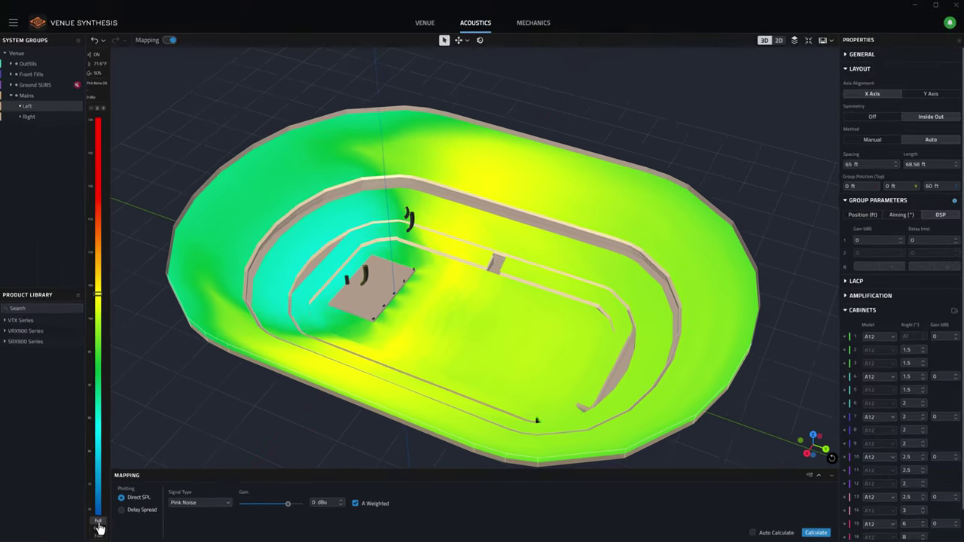
# Read SPL tags across the floor and upper tier, then remove all tags
pyautogui.click(412, 310)
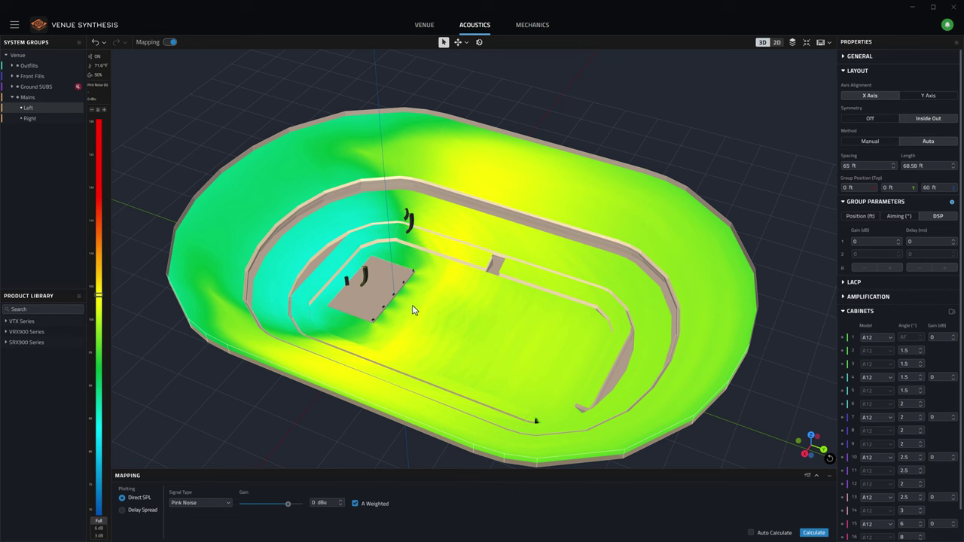
pyautogui.click(470, 324)
pyautogui.click(534, 343)
pyautogui.click(582, 358)
pyautogui.click(639, 364)
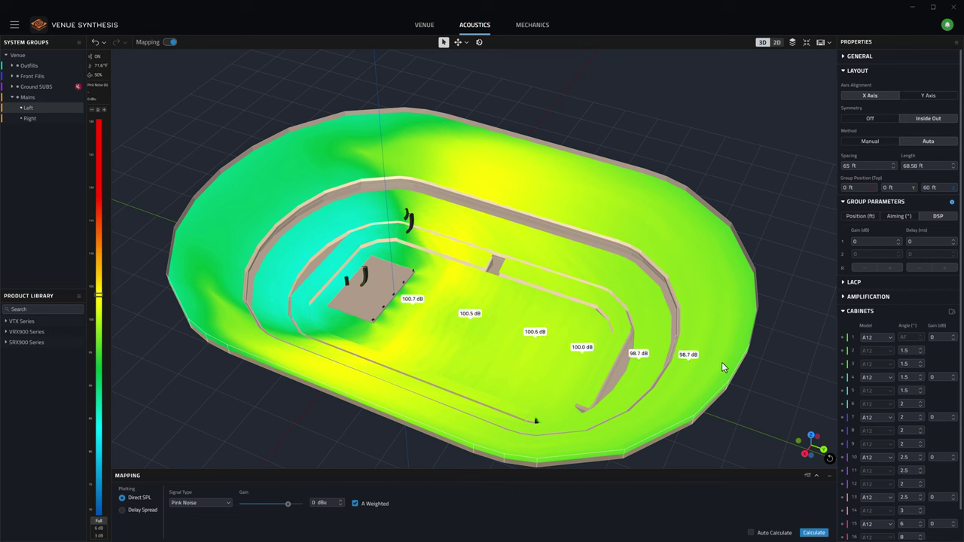
pyautogui.click(472, 180)
pyautogui.click(517, 183)
pyautogui.click(576, 193)
pyautogui.rightClick(577, 210)
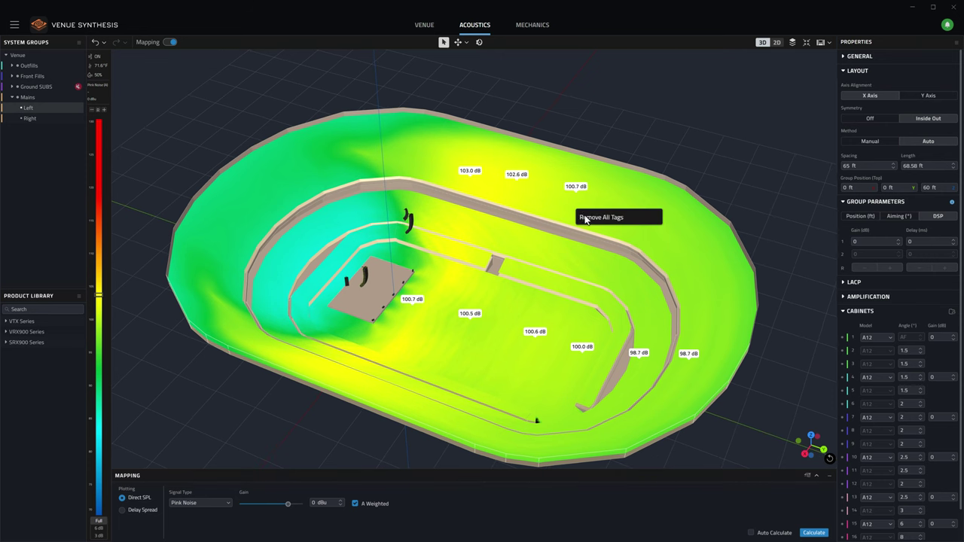
pyautogui.click(586, 218)
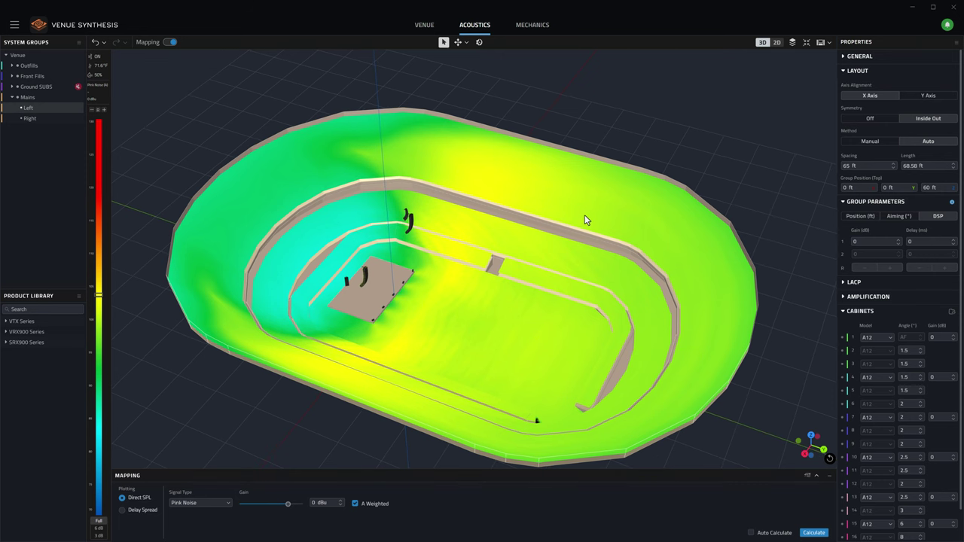
pyautogui.click(33, 67)
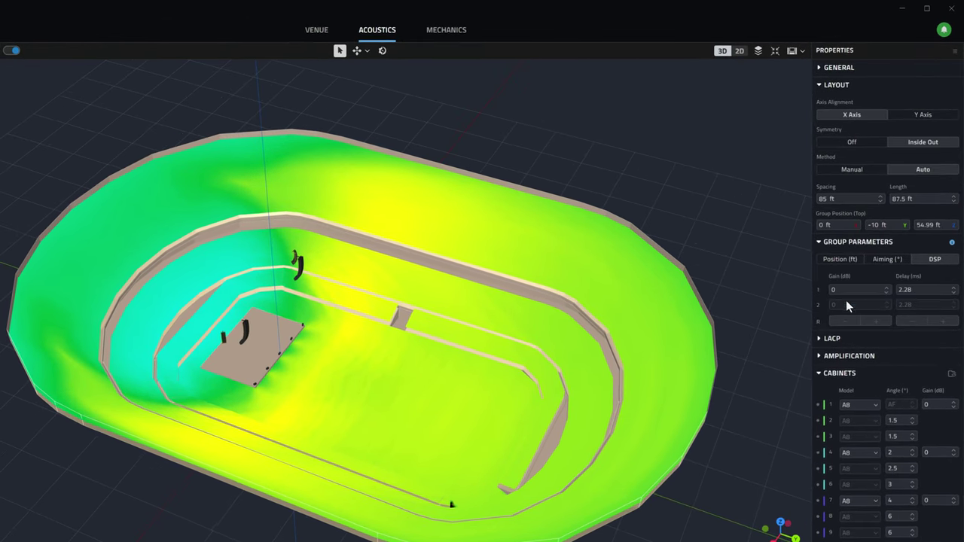
# Set the Outfills gain to -4 dB
pyautogui.click(846, 290)
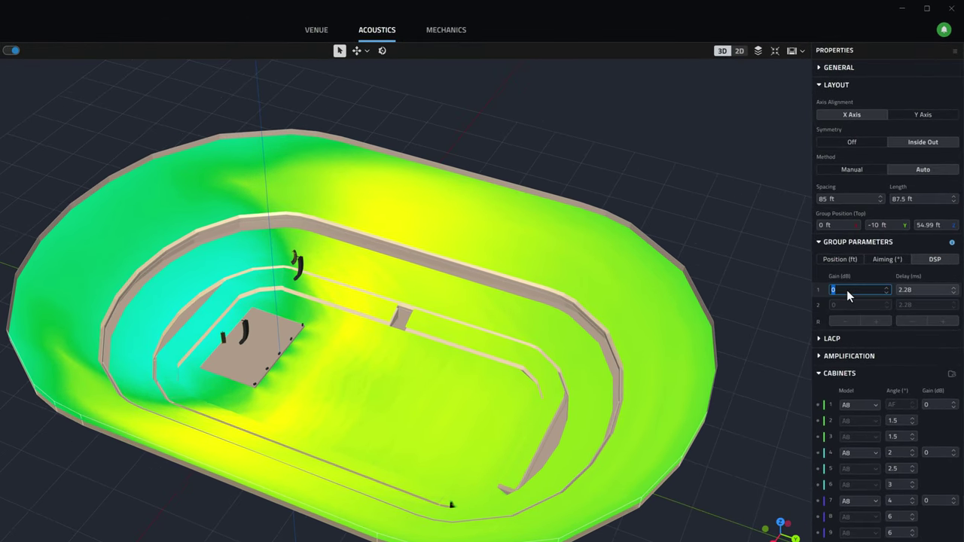
pyautogui.write('-4')
pyautogui.press('Return')
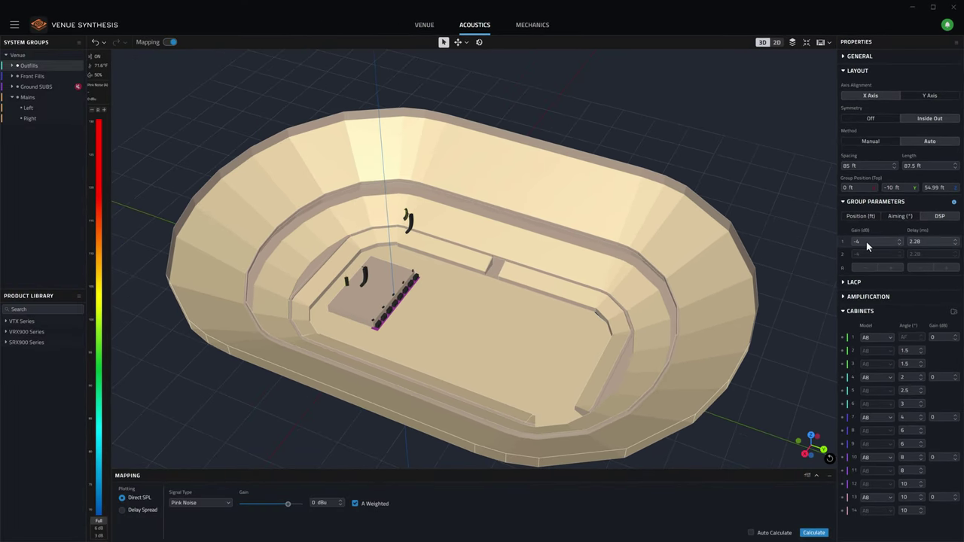
# Recalculate the SPL map with a 1 Octave signal and 12 dBu gain
pyautogui.click(223, 507)
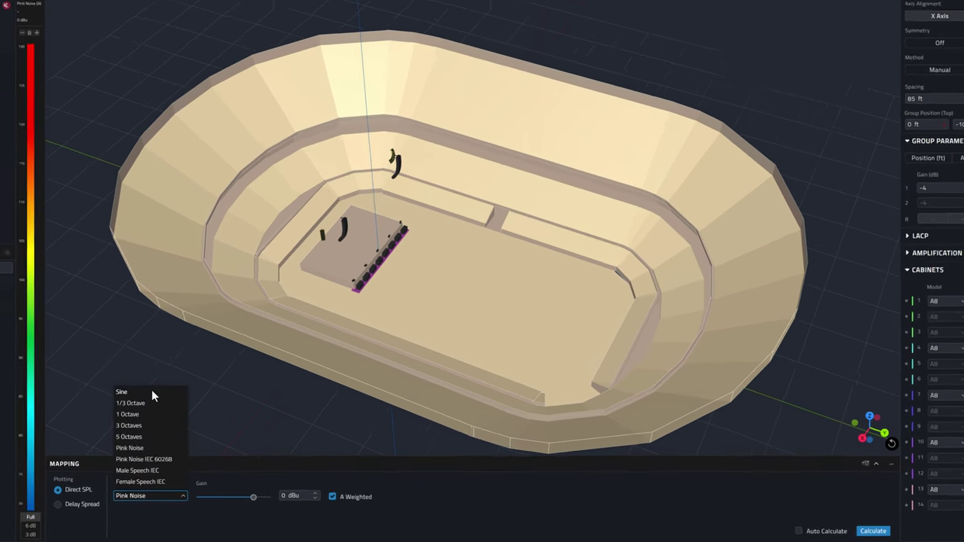
pyautogui.click(144, 411)
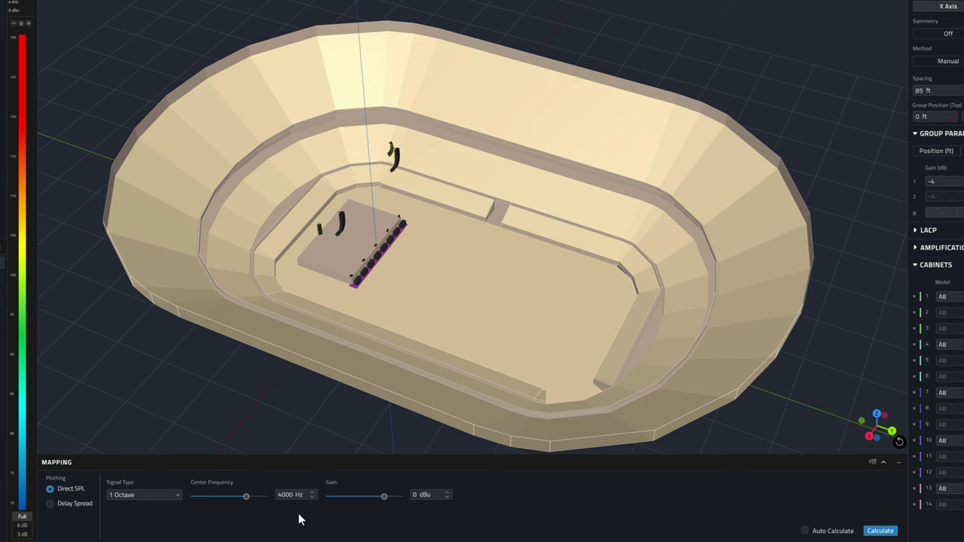
pyautogui.click(419, 497)
pyautogui.write('12')
pyautogui.click(883, 533)
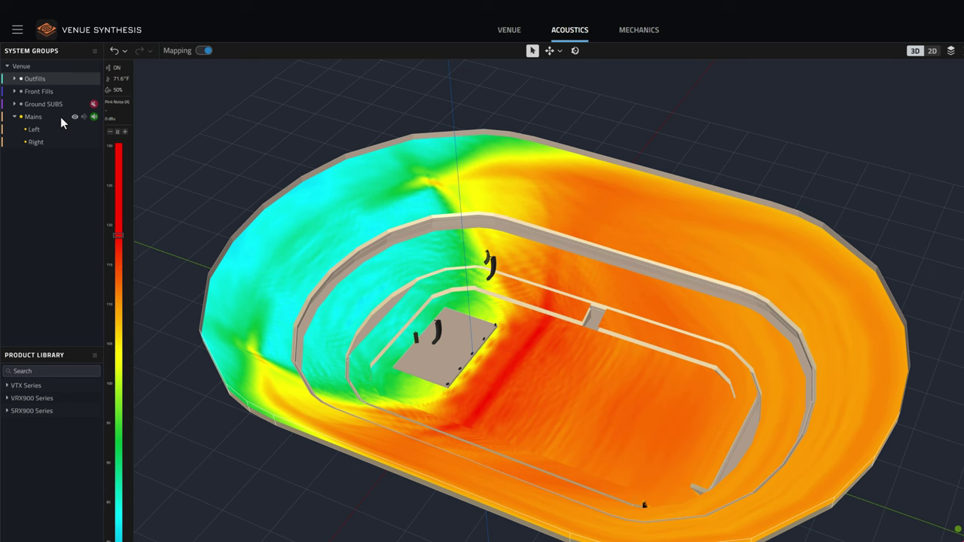
# Mute the Mains while unmuting Outfills and Front Fills, and hide then reshow the Mains arrays
pyautogui.click(93, 119)
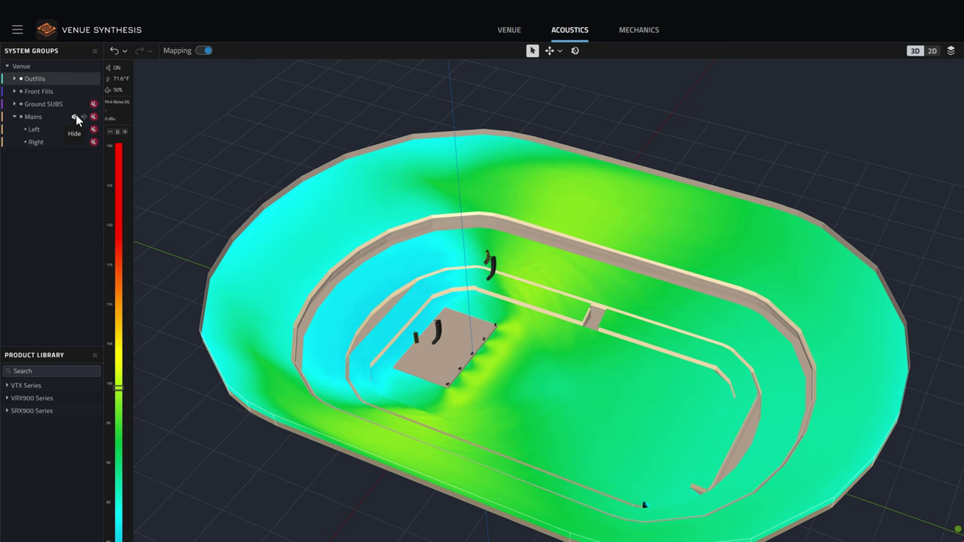
pyautogui.click(83, 116)
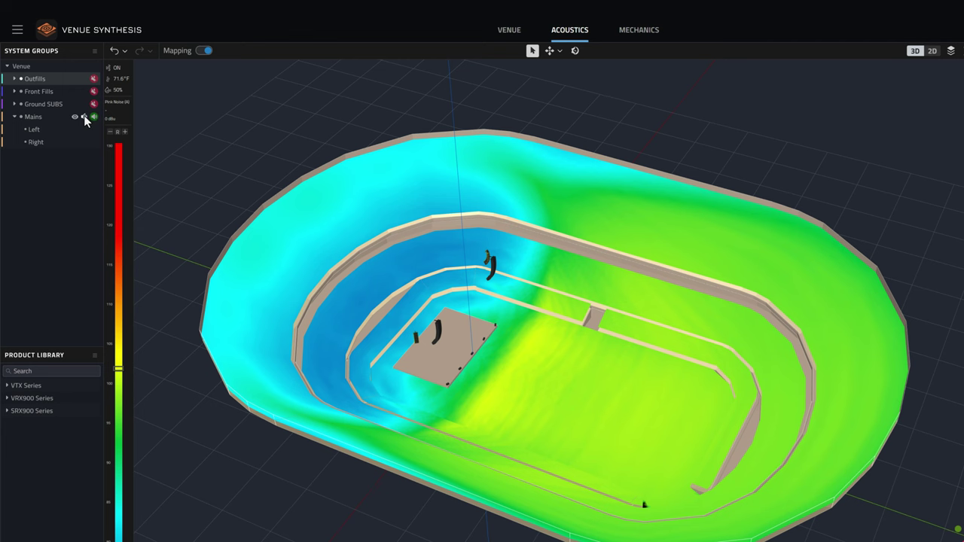
pyautogui.click(84, 116)
pyautogui.click(75, 117)
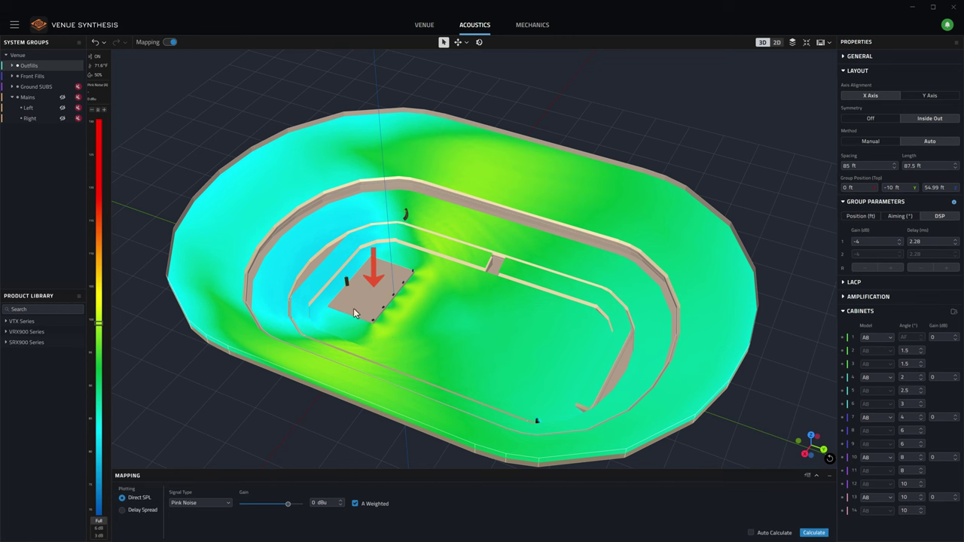
pyautogui.click(63, 97)
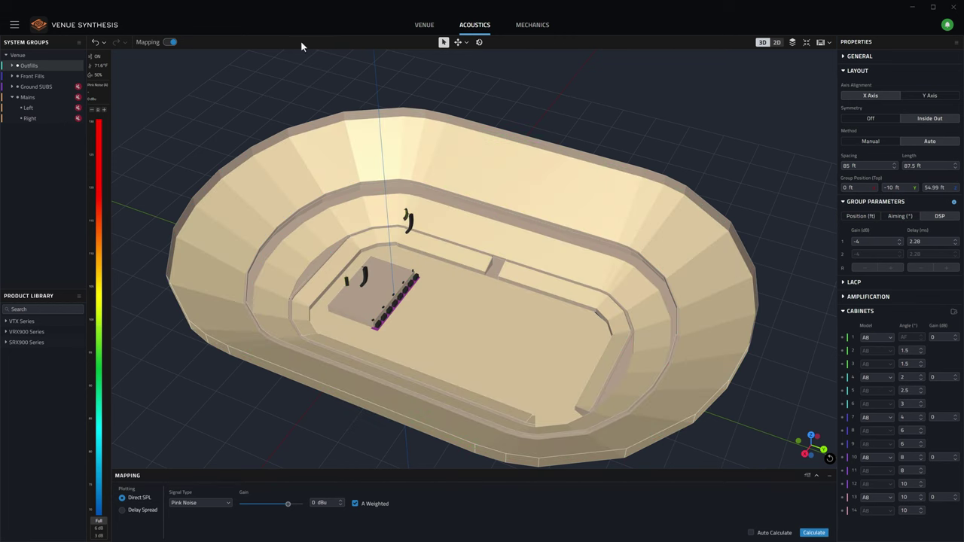
# In the VENUE workspace, select the stage plane to include it in mapping
pyautogui.click(426, 26)
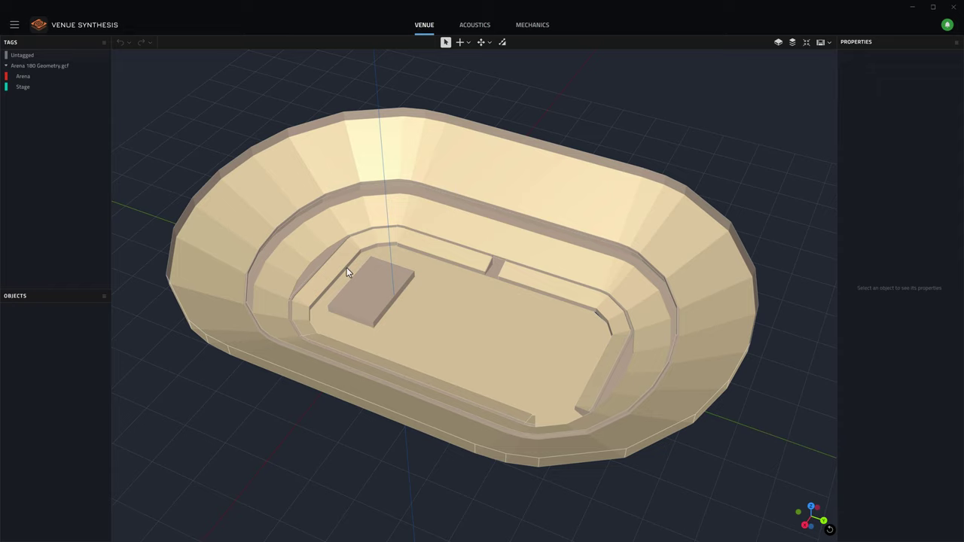
pyautogui.scroll(3, 354, 297)
pyautogui.moveTo(357, 307); pyautogui.dragTo(434, 334, button='middle')
pyautogui.click(433, 334)
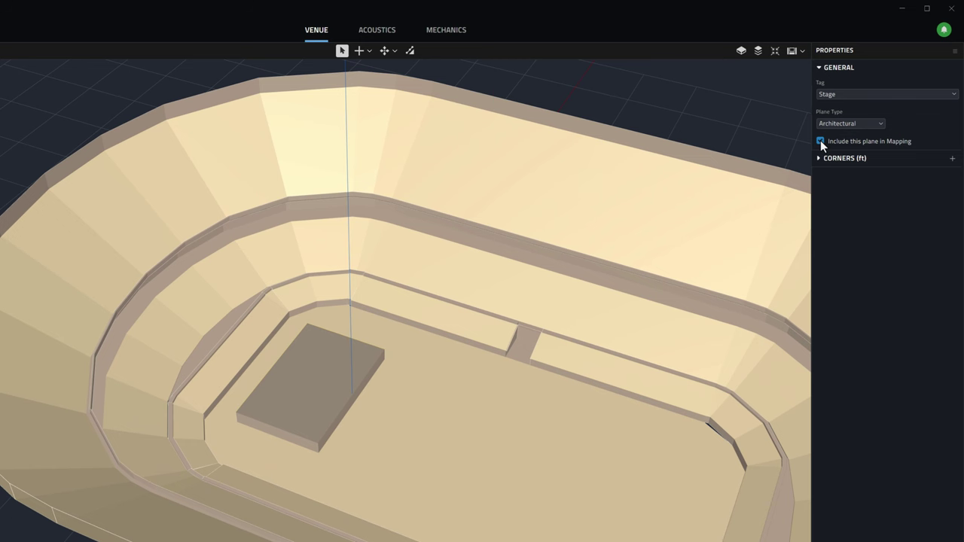
# Back in ACOUSTICS, check the mapping plane options and calculate a new direct SPL map
pyautogui.click(378, 30)
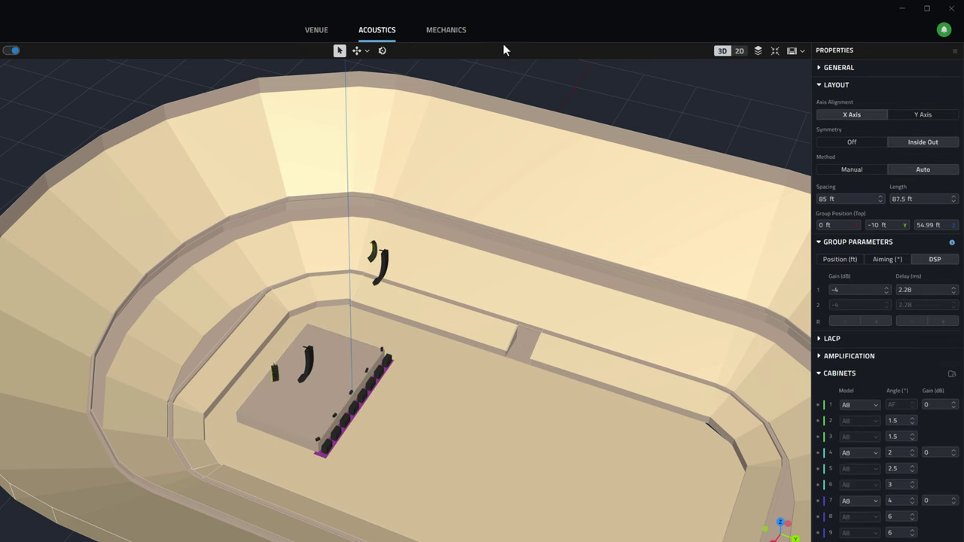
pyautogui.click(774, 51)
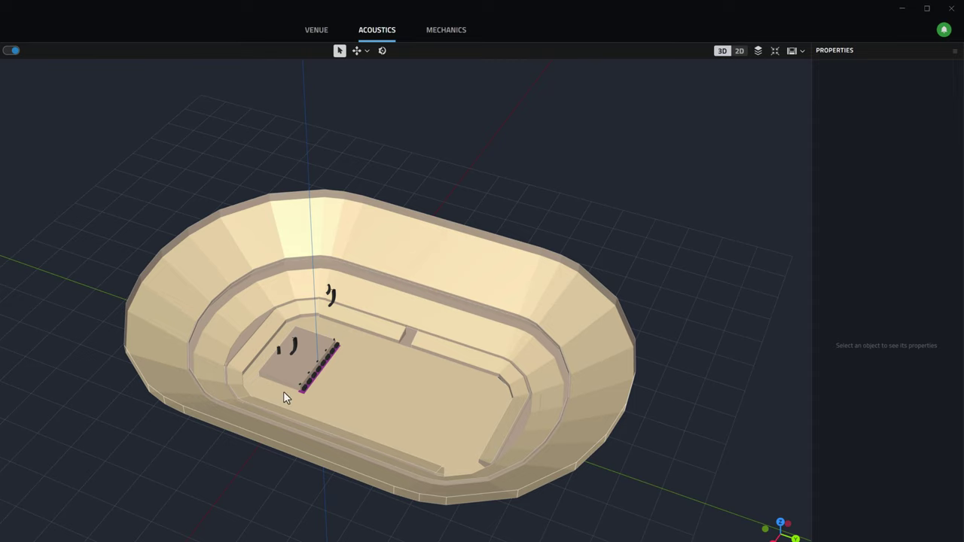
pyautogui.scroll(5, 288, 396)
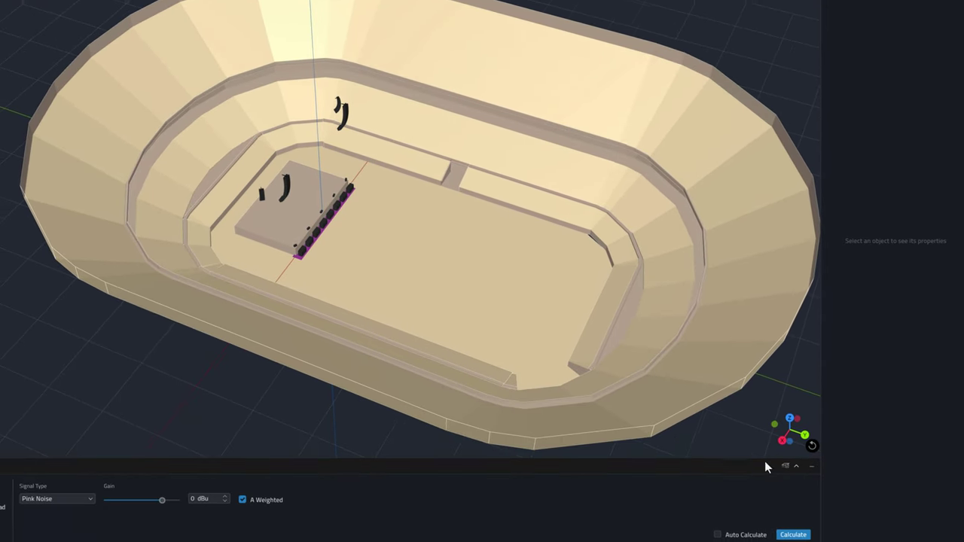
pyautogui.click(787, 465)
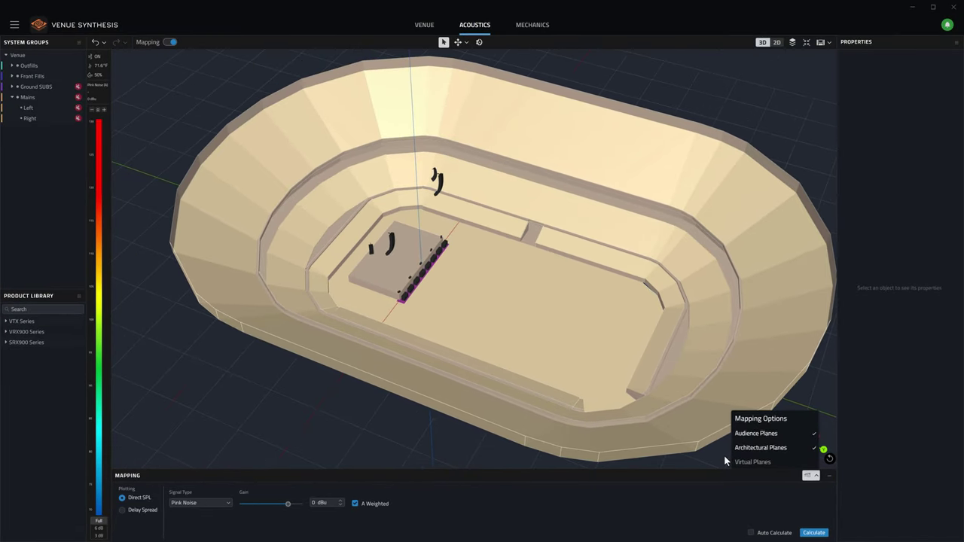
pyautogui.click(707, 455)
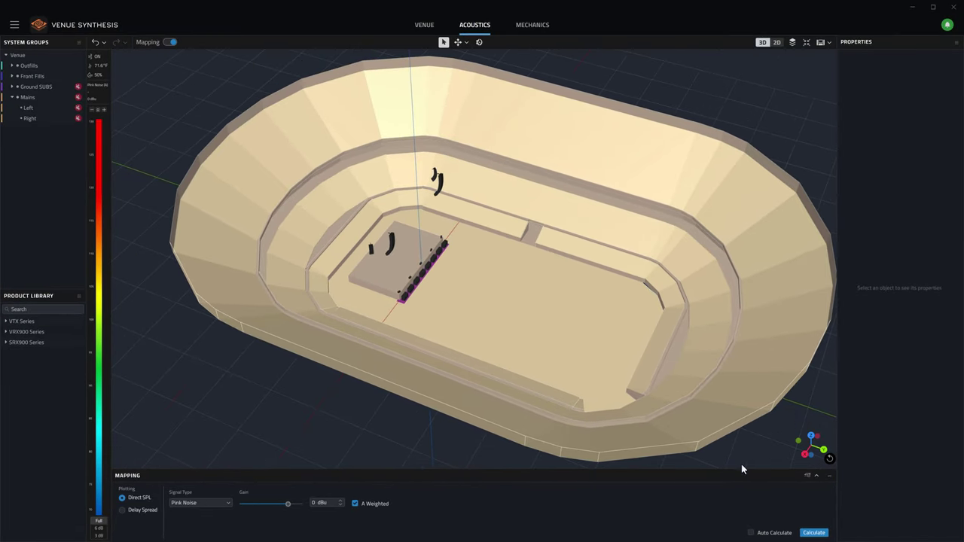
pyautogui.click(813, 533)
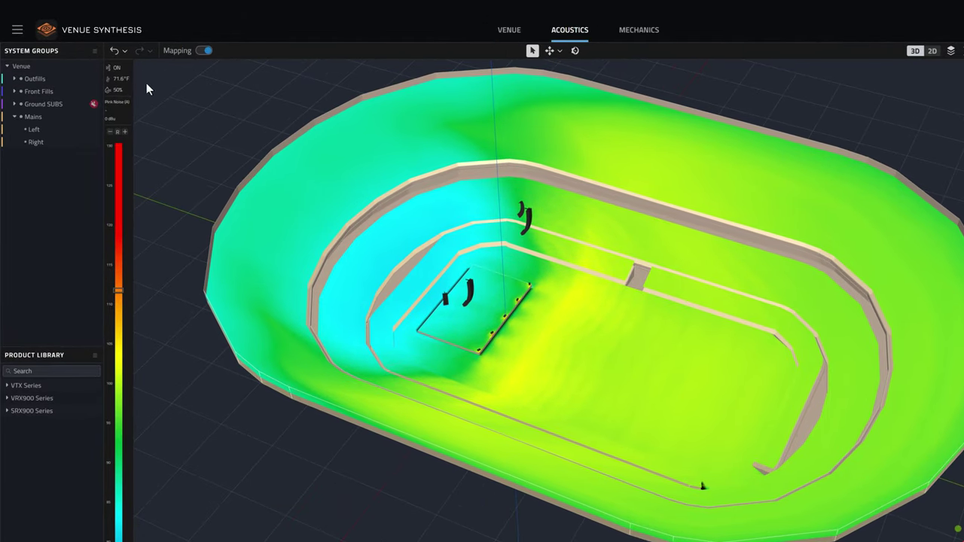
# Check that Settings shows 71.6 F, 50% humidity air absorption and 2.0 ft mapping patches, then close it
pyautogui.click(125, 81)
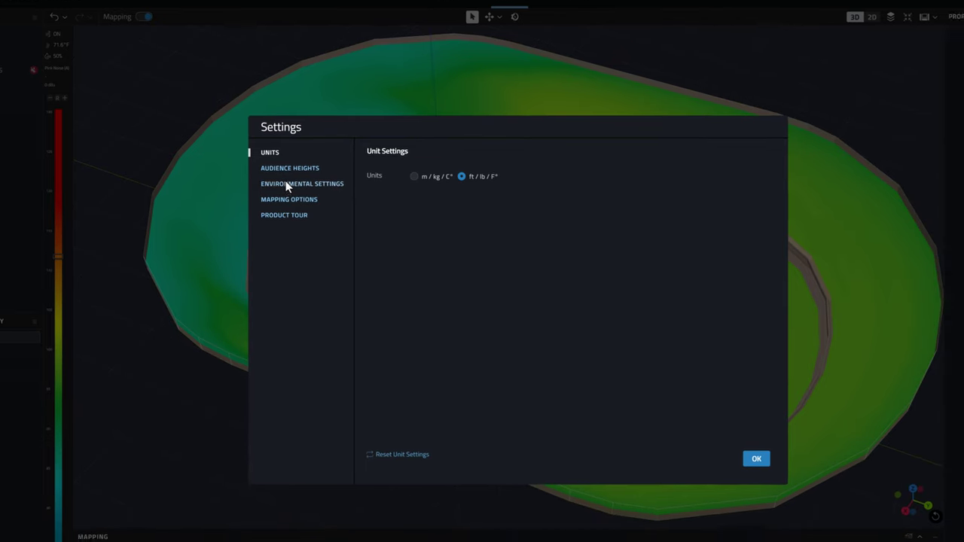
pyautogui.click(251, 164)
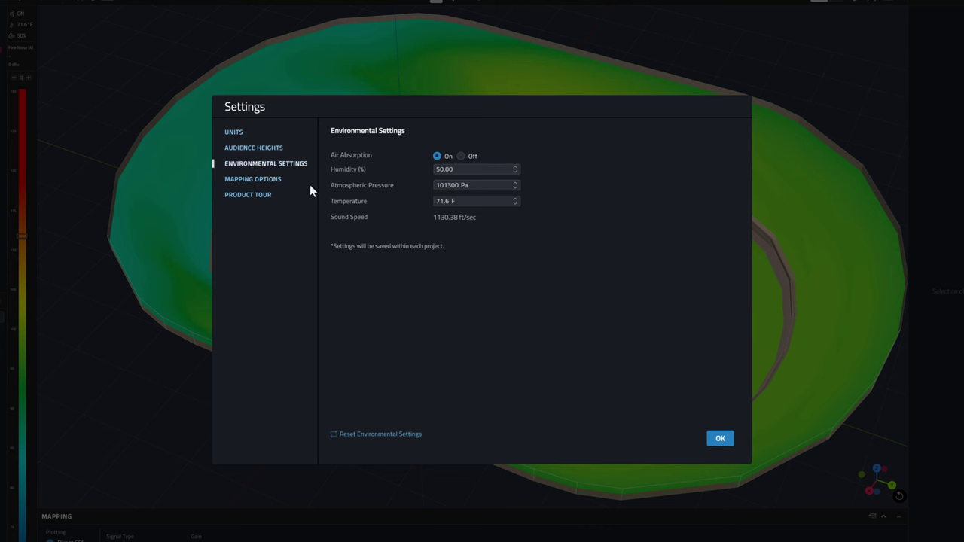
pyautogui.click(277, 179)
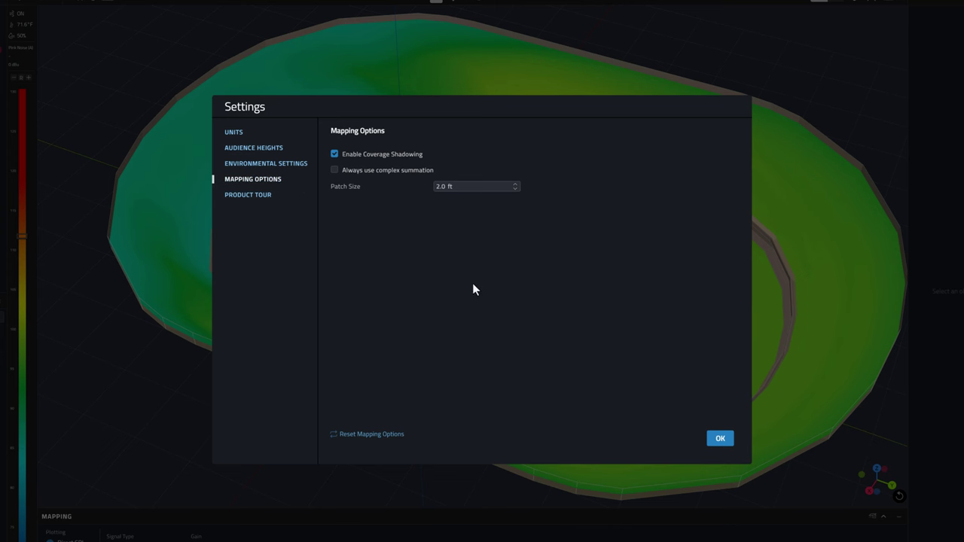
pyautogui.click(719, 439)
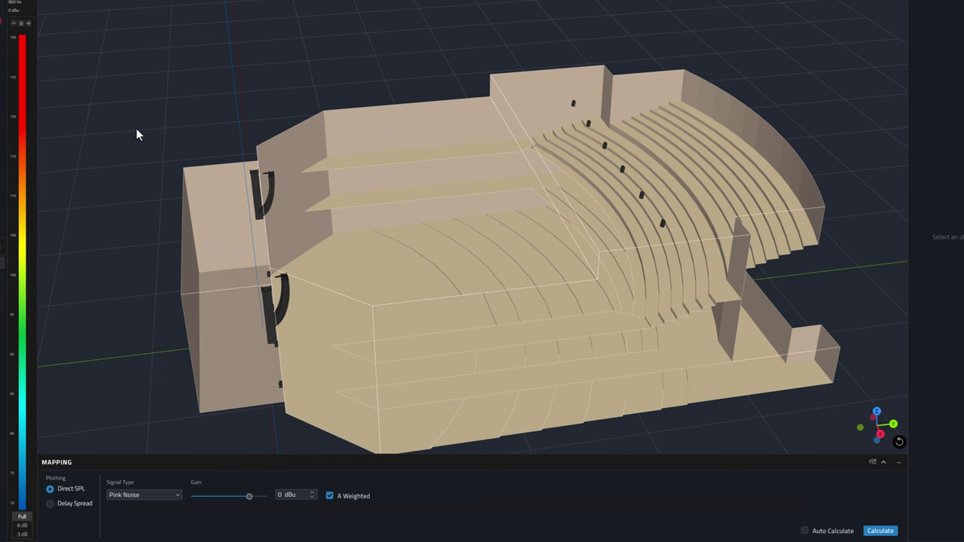
# Calculate a Delay Spread map at a 6300 Hz centre frequency
pyautogui.click(66, 507)
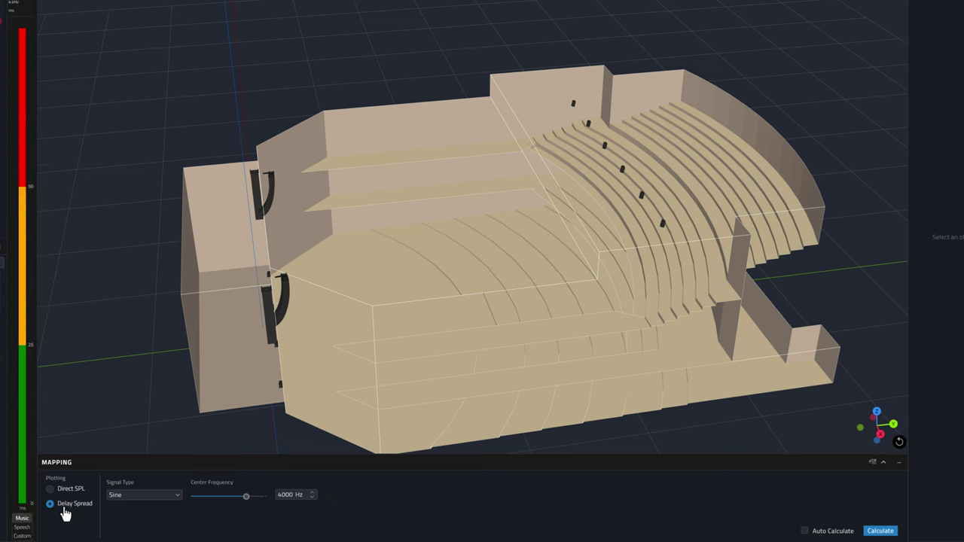
pyautogui.doubleClick(287, 495)
pyautogui.write('6300')
pyautogui.press('Return')
pyautogui.click(879, 531)
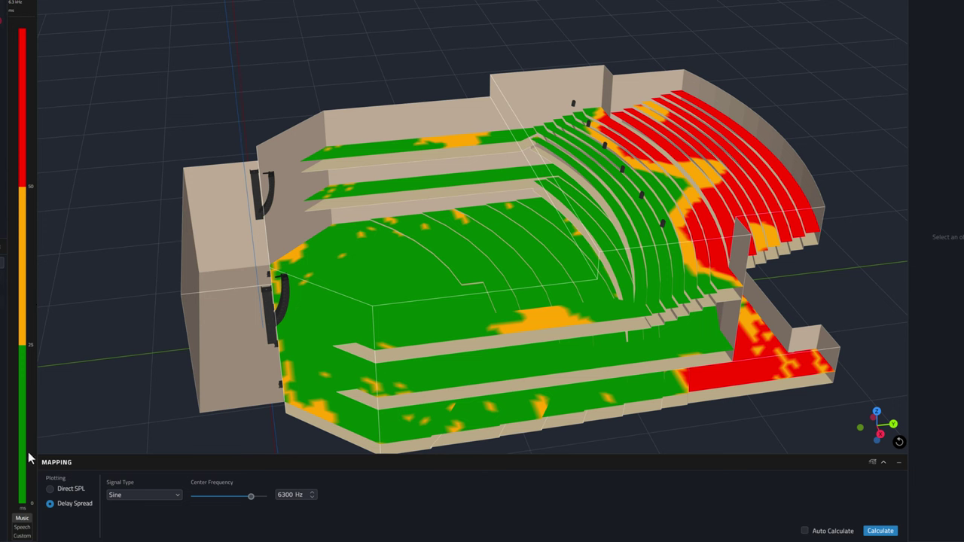
# Compare the map against the Speech thresholds, then return to the Music thresholds
pyautogui.click(22, 528)
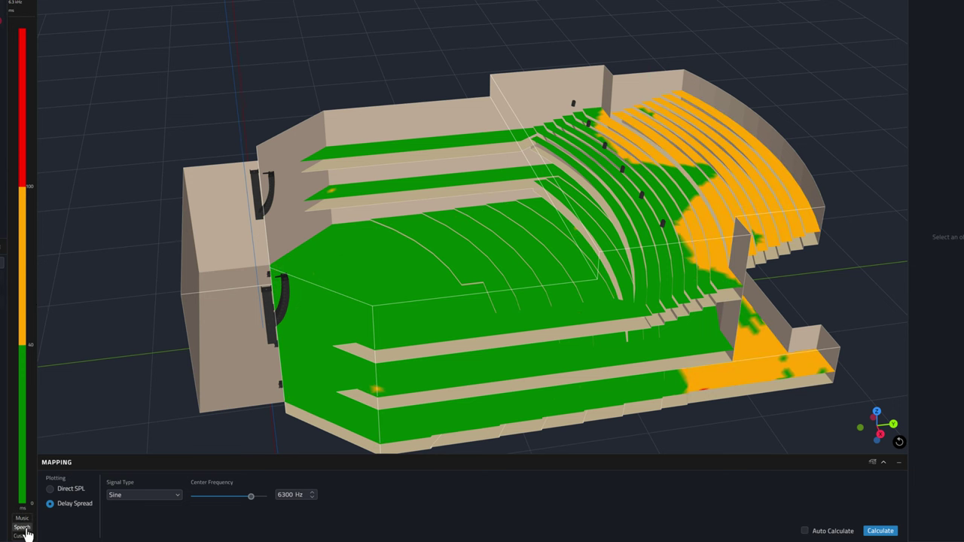
pyautogui.click(22, 518)
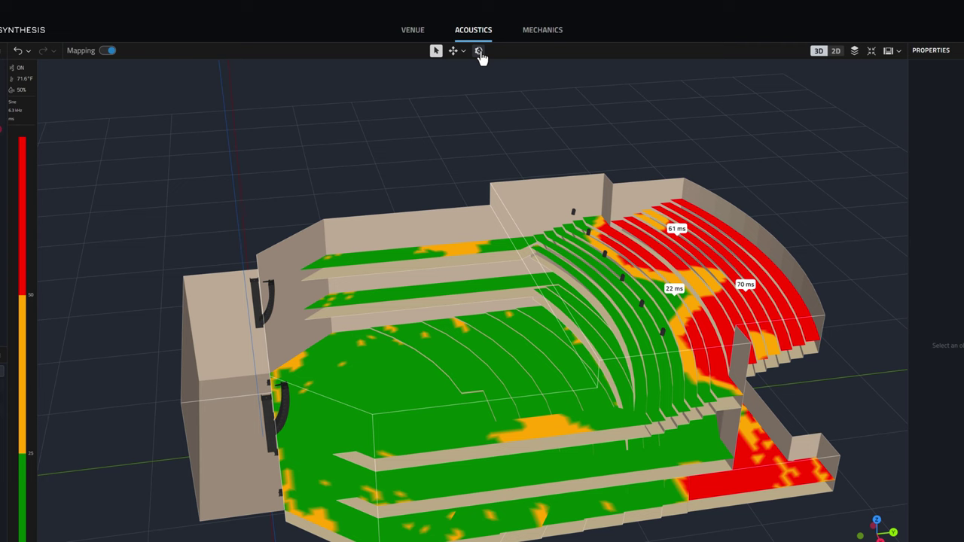
pyautogui.click(479, 53)
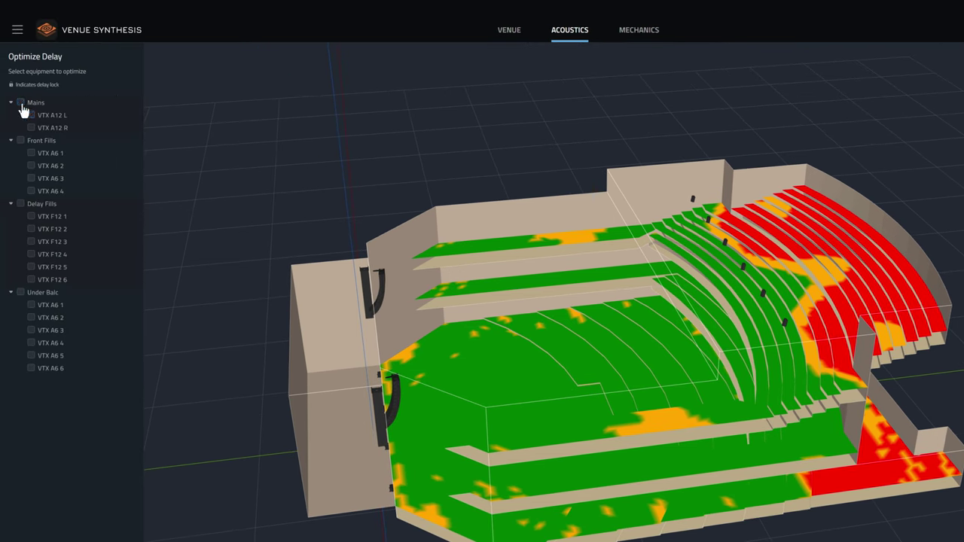
# Optimize delays for the Mains, Front Fills, Delay Fills and Under Balc loudspeakers
pyautogui.click(21, 102)
pyautogui.click(21, 140)
pyautogui.click(21, 204)
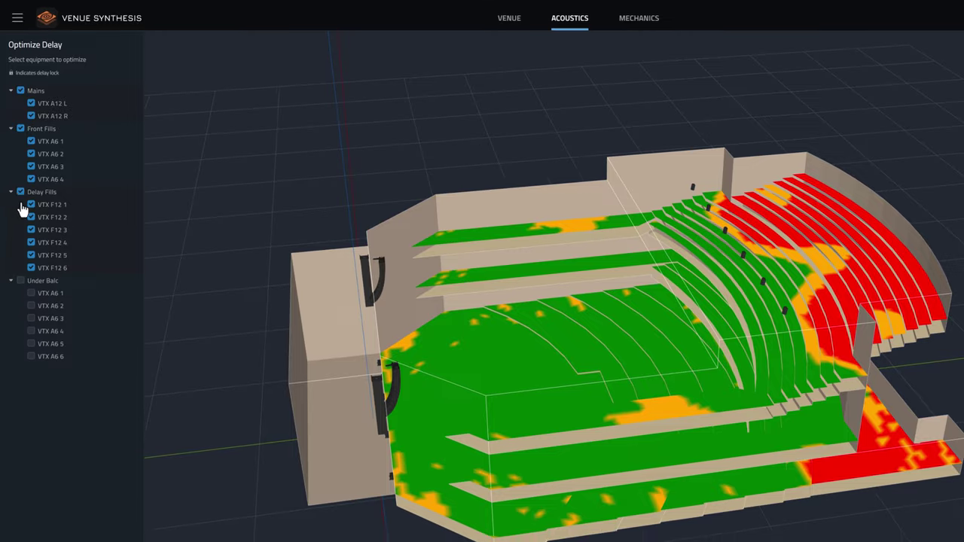
pyautogui.click(21, 280)
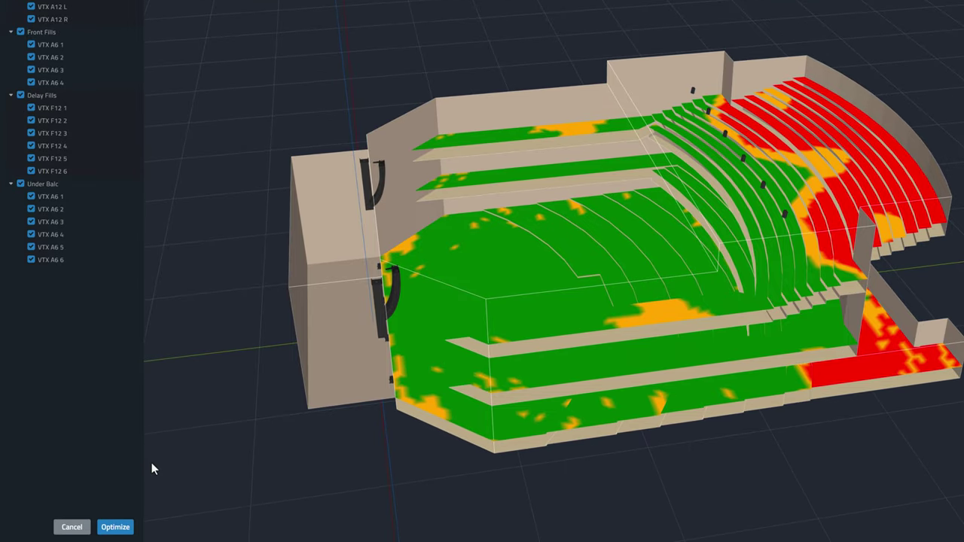
pyautogui.click(115, 528)
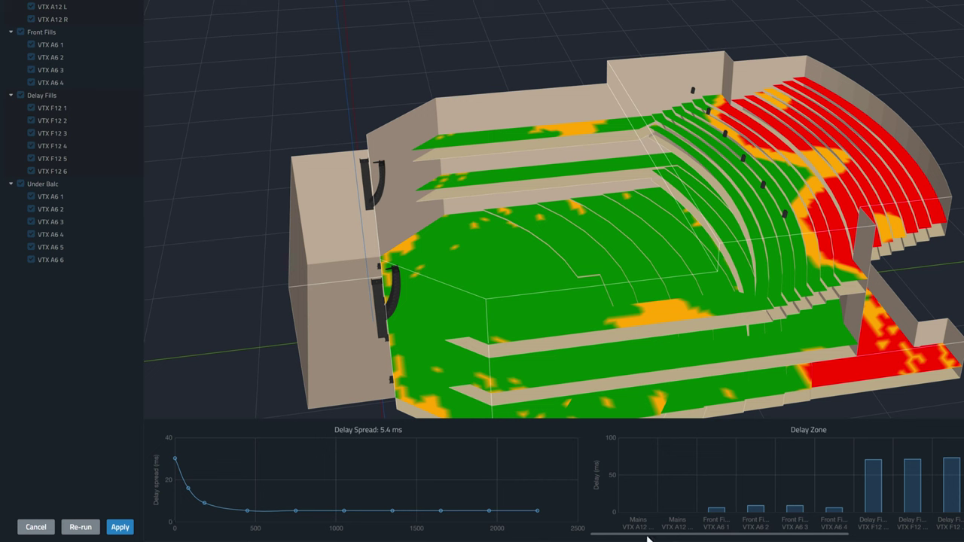
pyautogui.moveTo(648, 538); pyautogui.dragTo(814, 531)
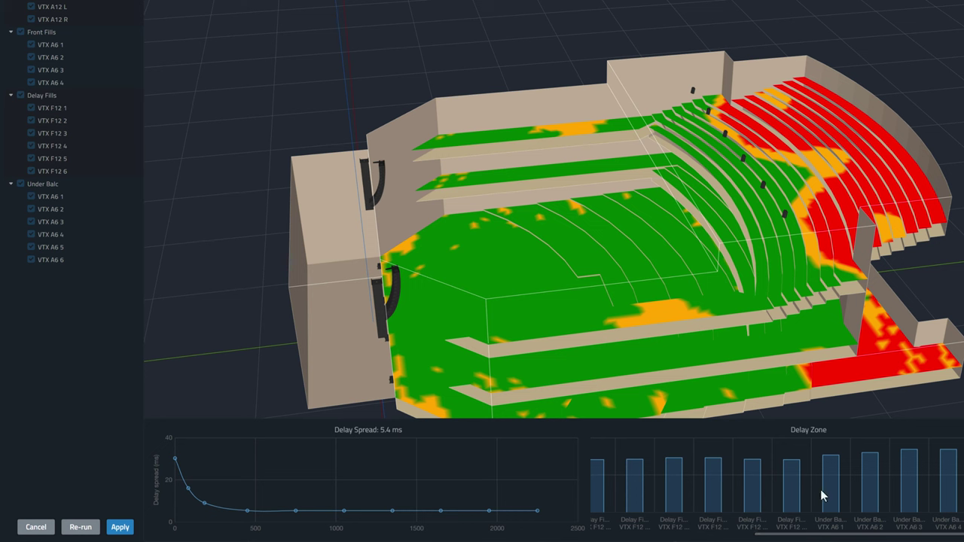
pyautogui.moveTo(824, 494)
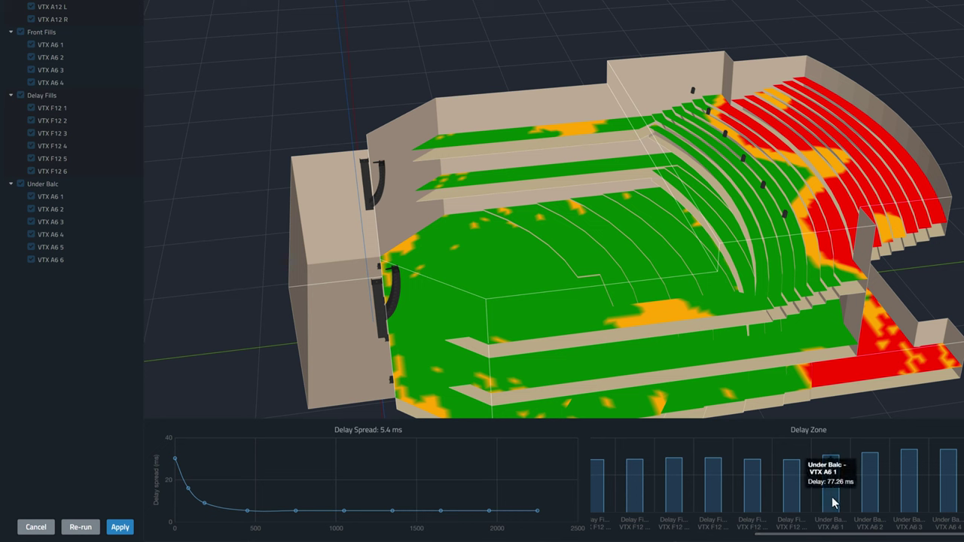
# Apply the optimized delays and recalculate the 6300 Hz delay spread map
pyautogui.click(120, 528)
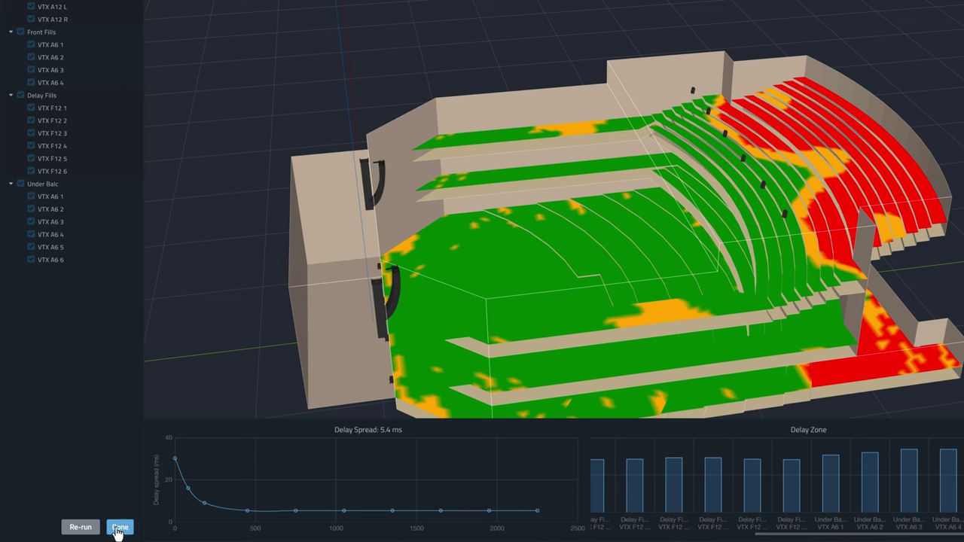
pyautogui.click(118, 529)
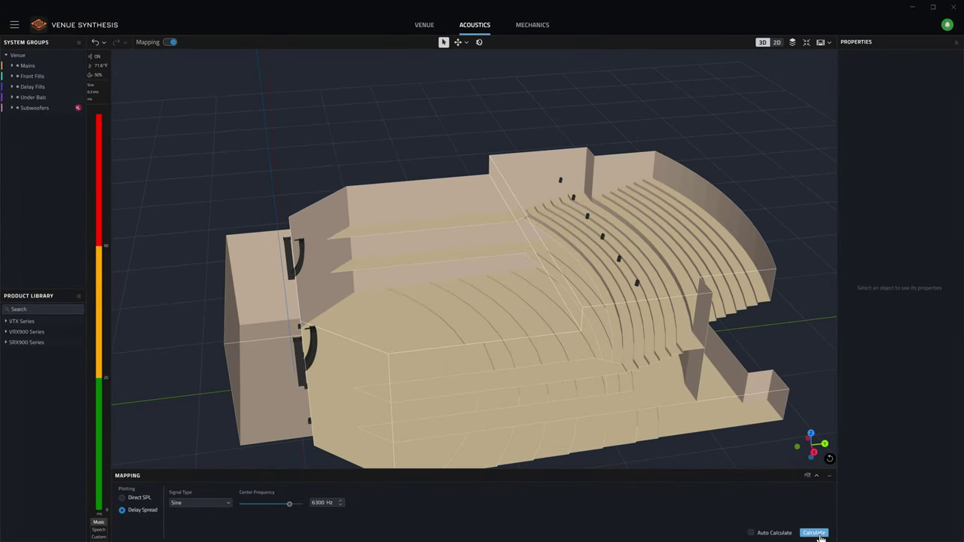
pyautogui.click(820, 536)
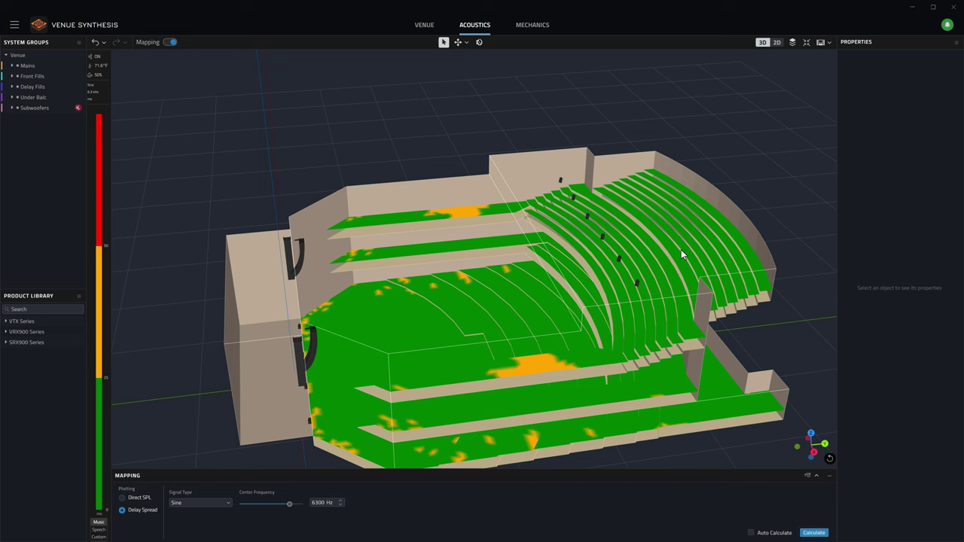
# Check the Delay Fills DSP delays, then move to the Mechanics workspace with Mains expanded
pyautogui.click(33, 87)
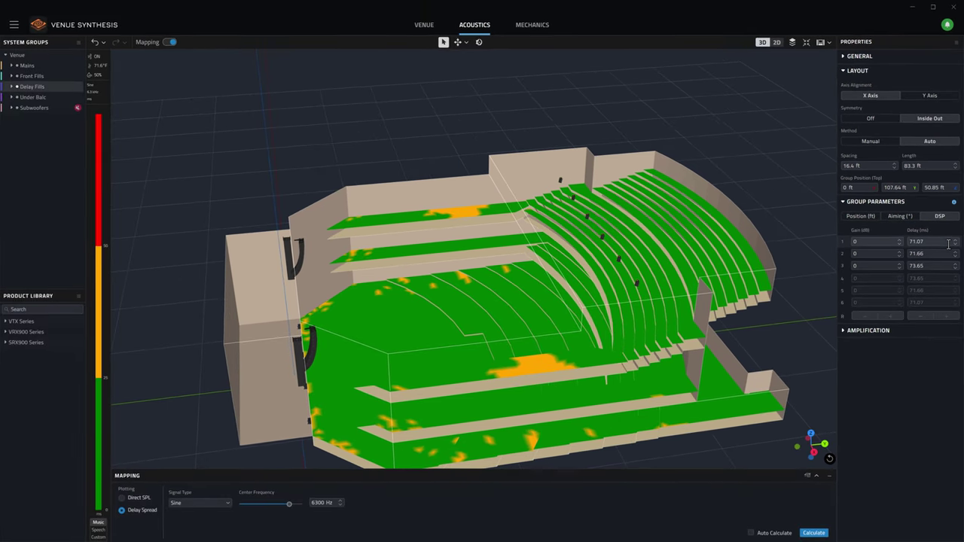
pyautogui.click(533, 27)
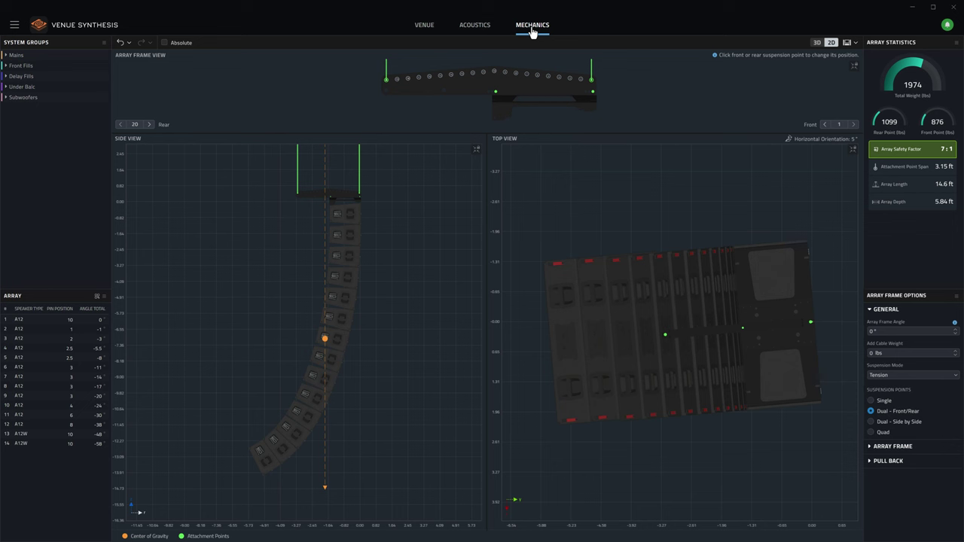
pyautogui.click(8, 56)
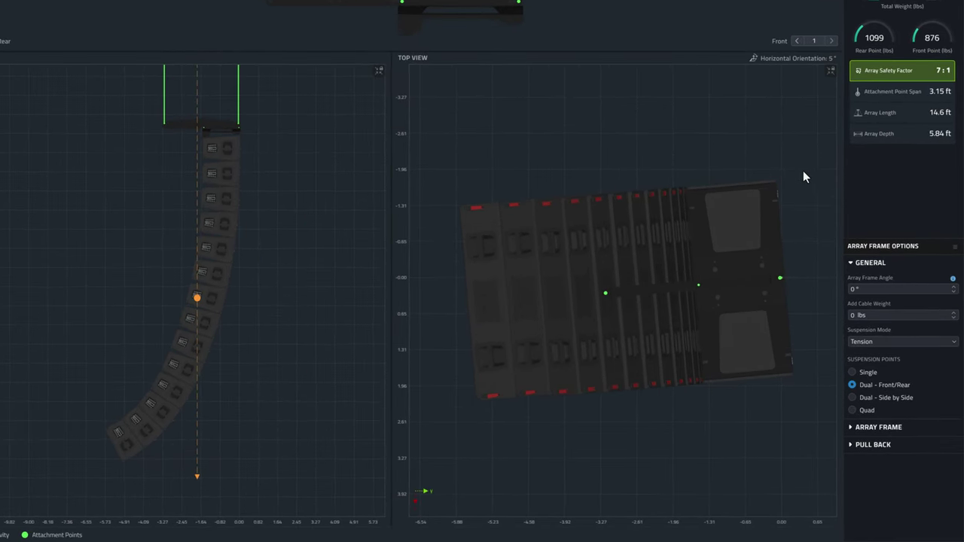
# Set VTX A12 L to a Single suspension point and show its A12 AF array frame settings
pyautogui.click(870, 374)
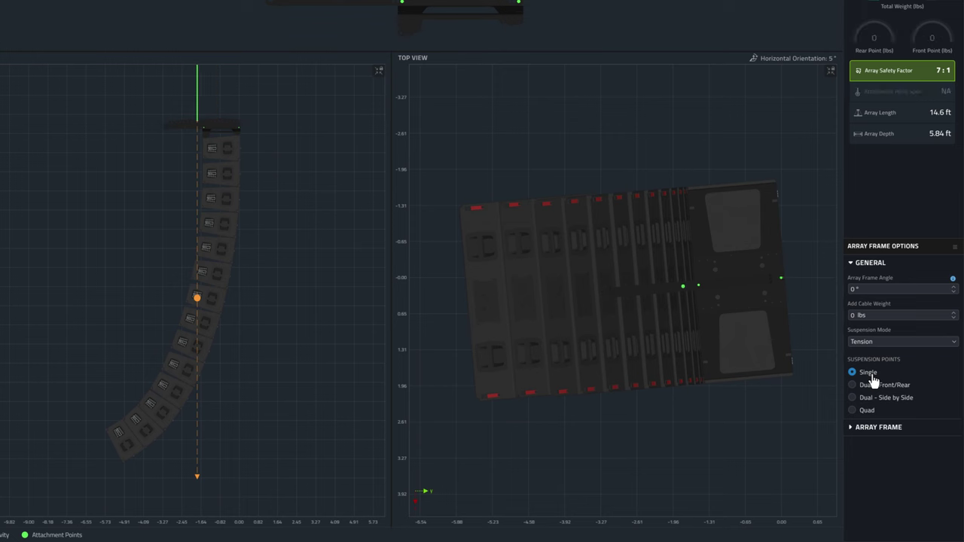
pyautogui.click(878, 427)
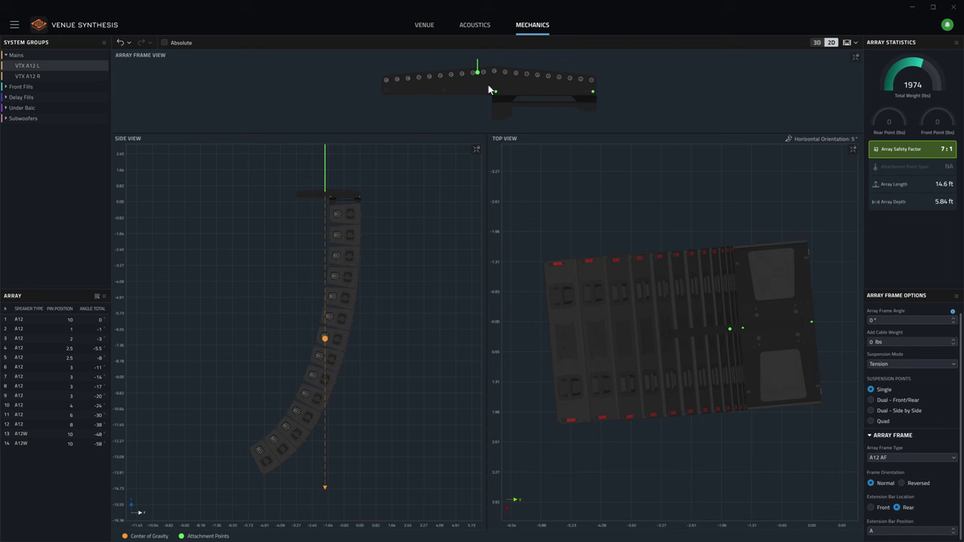
pyautogui.scroll(5, 488, 85)
# Hang VTX A12 L from Dual Front/Rear points at pins 20 and 1, then view it in 3D
pyautogui.moveTo(494, 77); pyautogui.dragTo(488, 121)
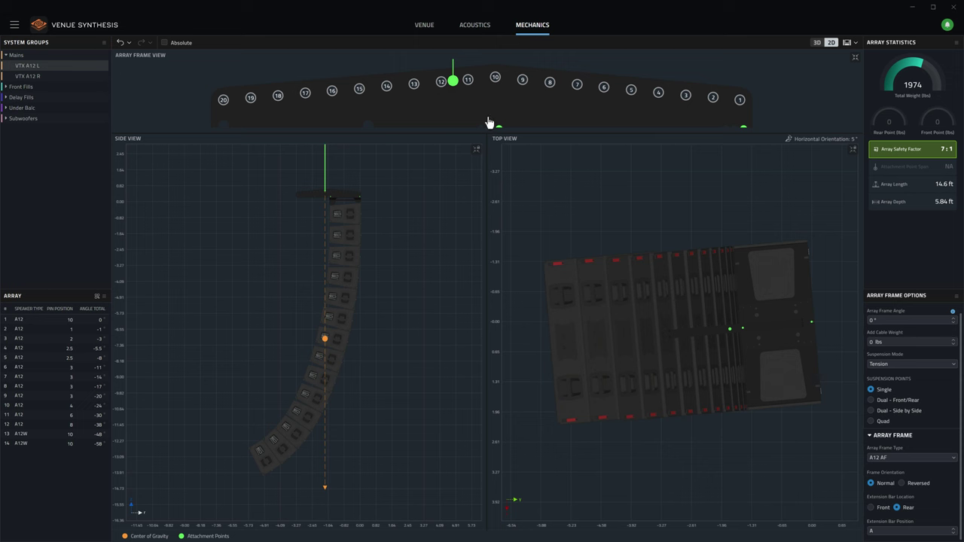
pyautogui.click(955, 533)
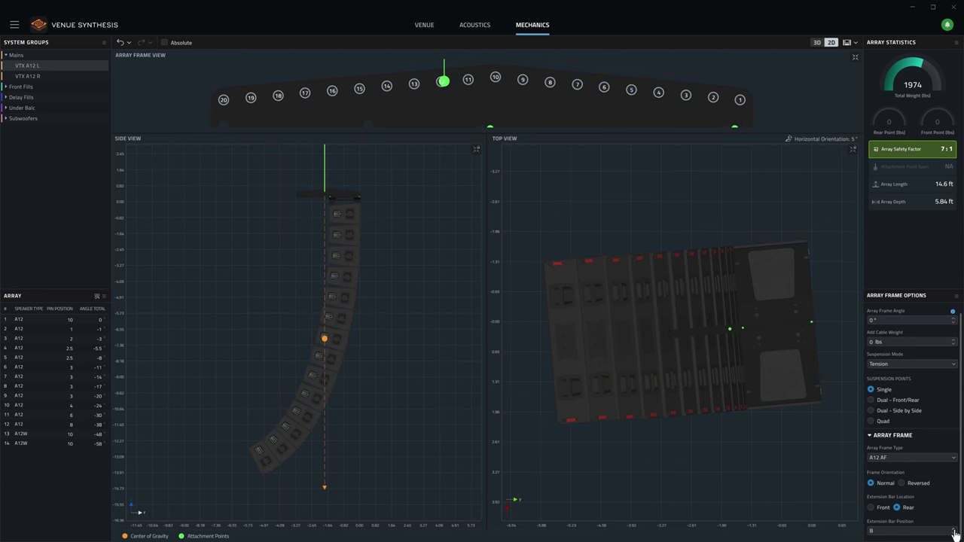
pyautogui.click(886, 405)
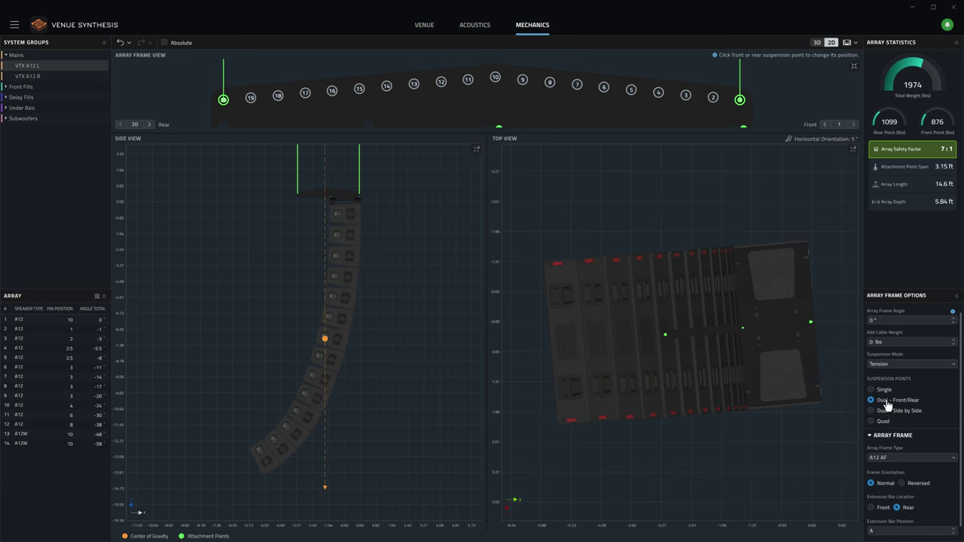
pyautogui.click(741, 99)
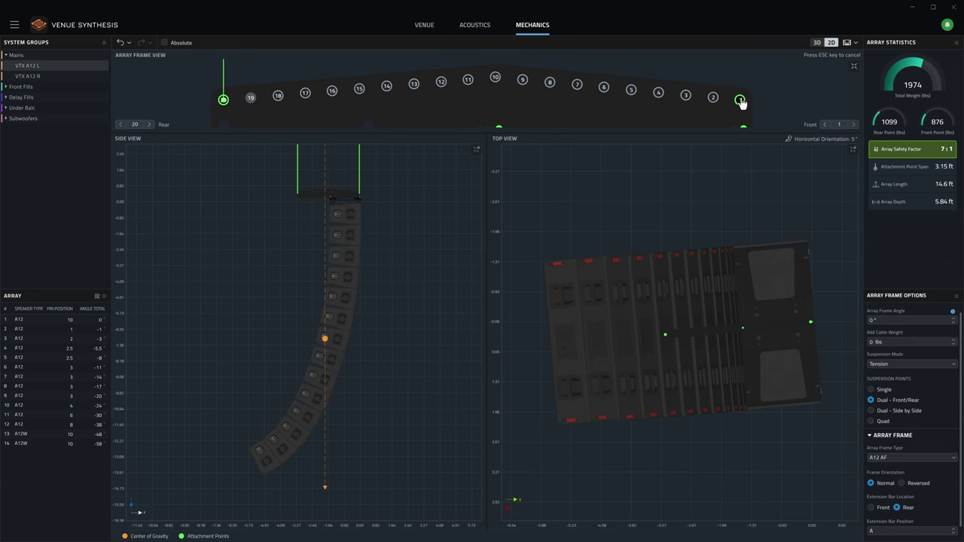
pyautogui.click(604, 90)
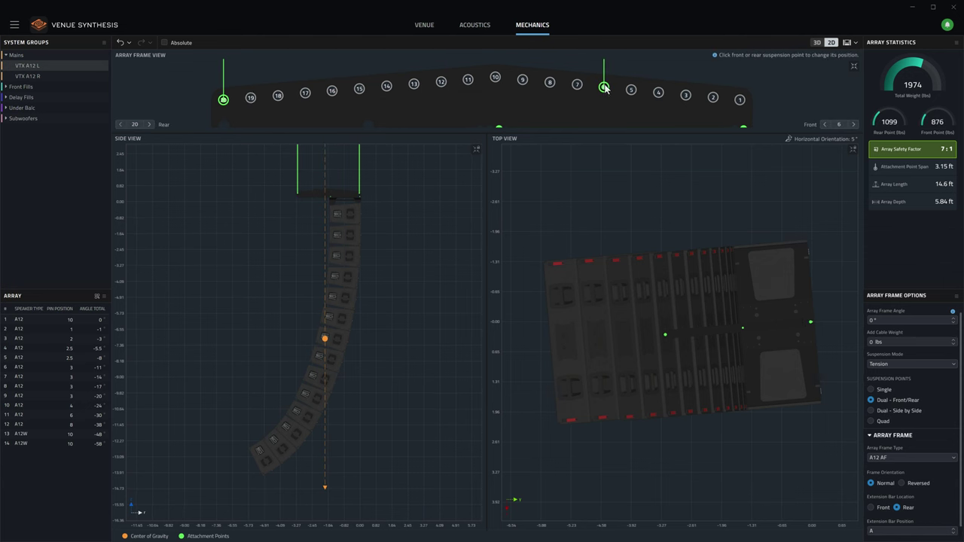
pyautogui.click(740, 100)
pyautogui.click(817, 43)
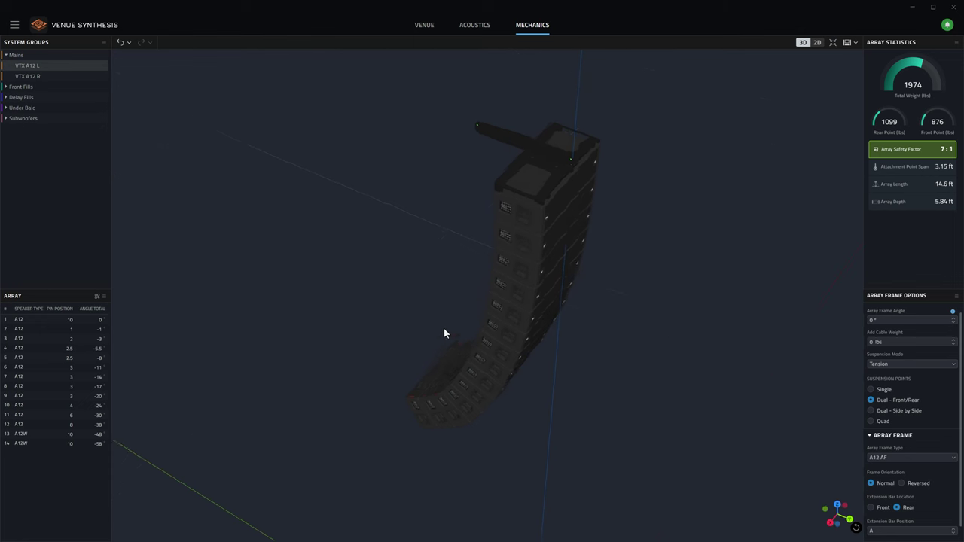
pyautogui.moveTo(443, 334); pyautogui.dragTo(796, 255)
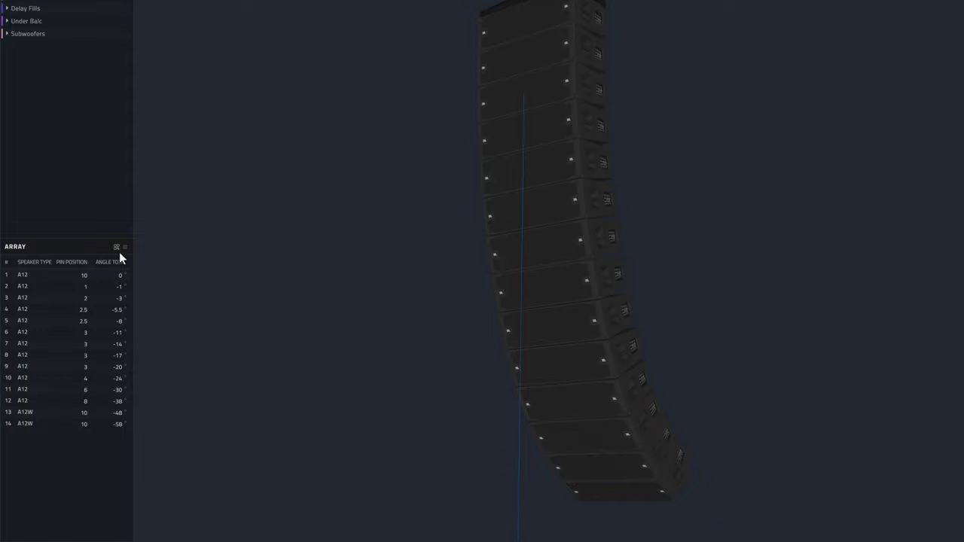
# Show the Export to Array Link QR codes for all five system groups
pyautogui.click(117, 248)
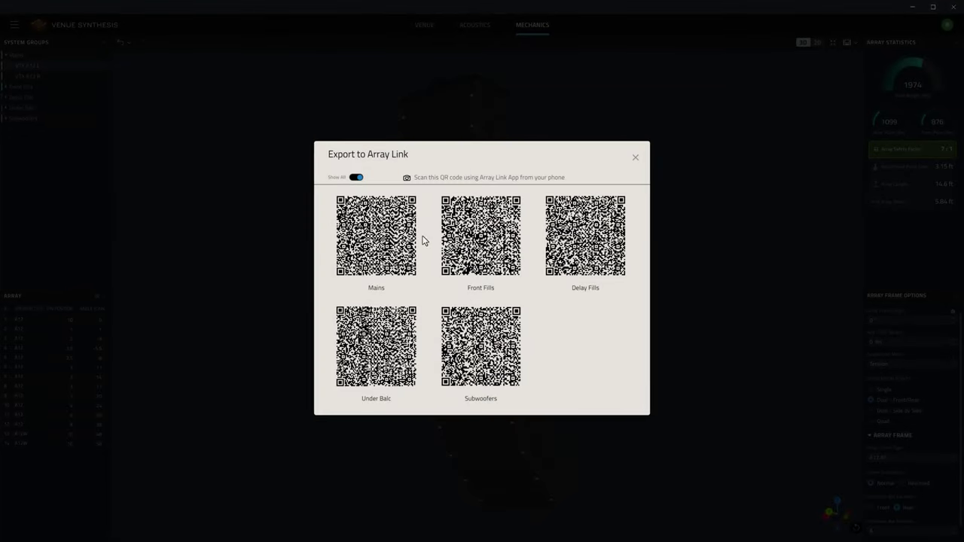
# Dismiss the QR codes and save the all-groups rigging manual as Performing Arts Venue V1.0.pdf
pyautogui.click(634, 158)
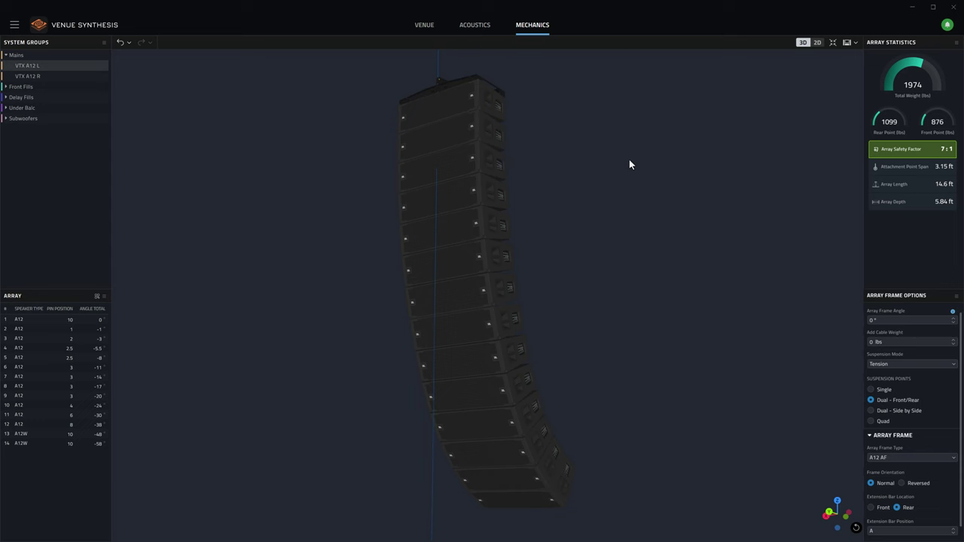
pyautogui.click(15, 24)
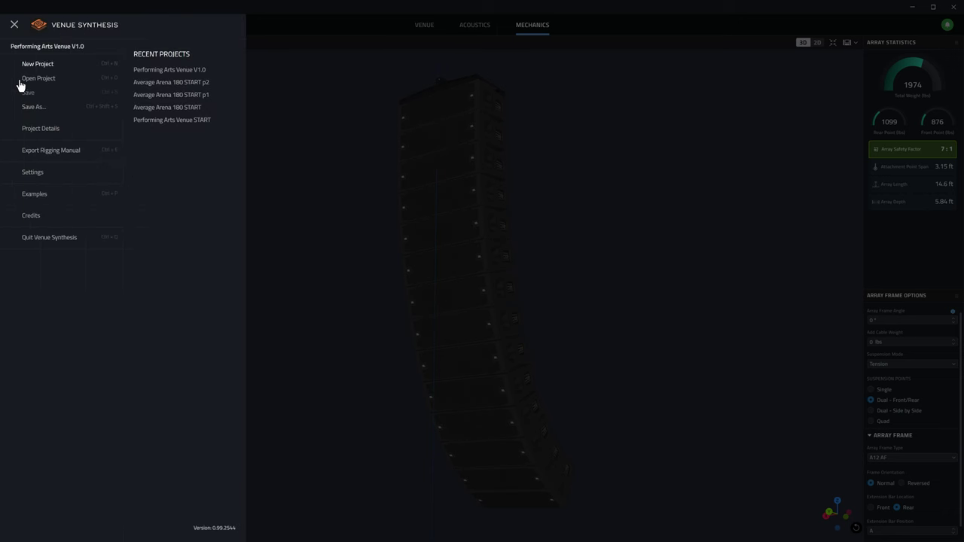
pyautogui.click(47, 151)
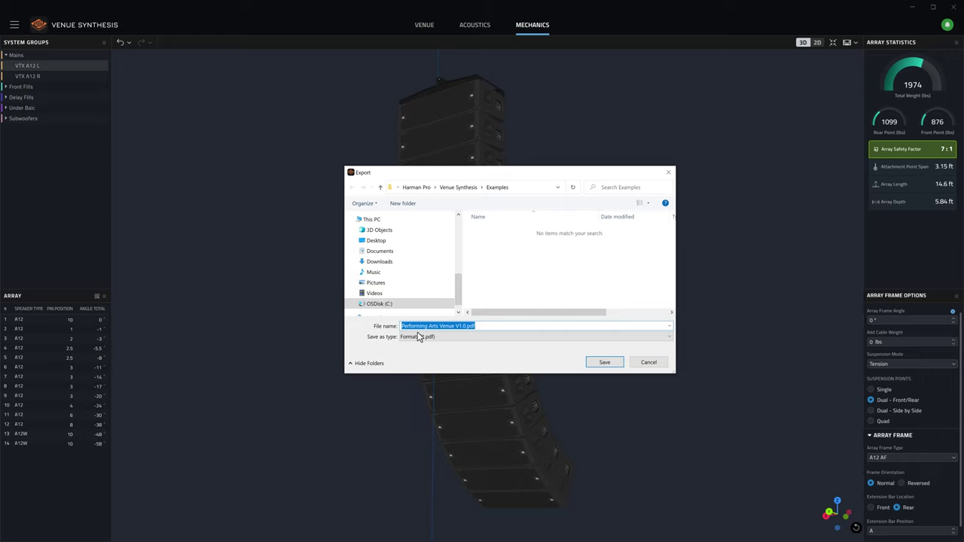
pyautogui.click(609, 364)
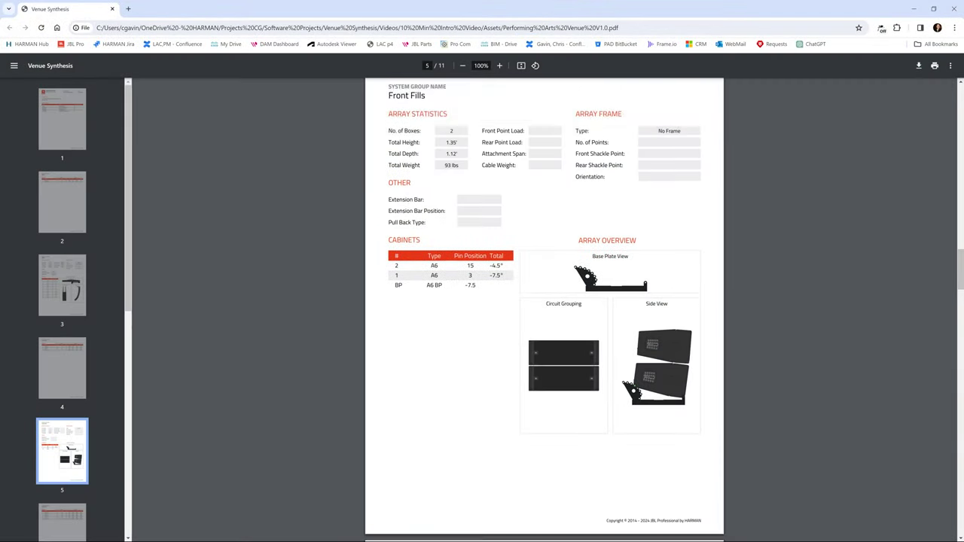
# Scroll the rigging manual PDF down to page 11, the Subwoofers page (9 B18 boxes, 1350 lbs)
pyautogui.scroll(-5, 549, 323)
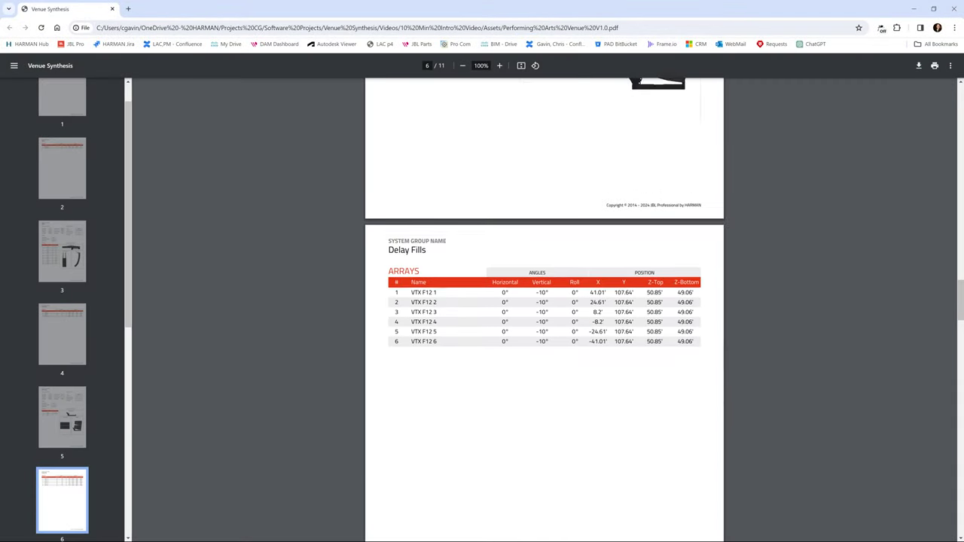
pyautogui.scroll(-9, 543, 309)
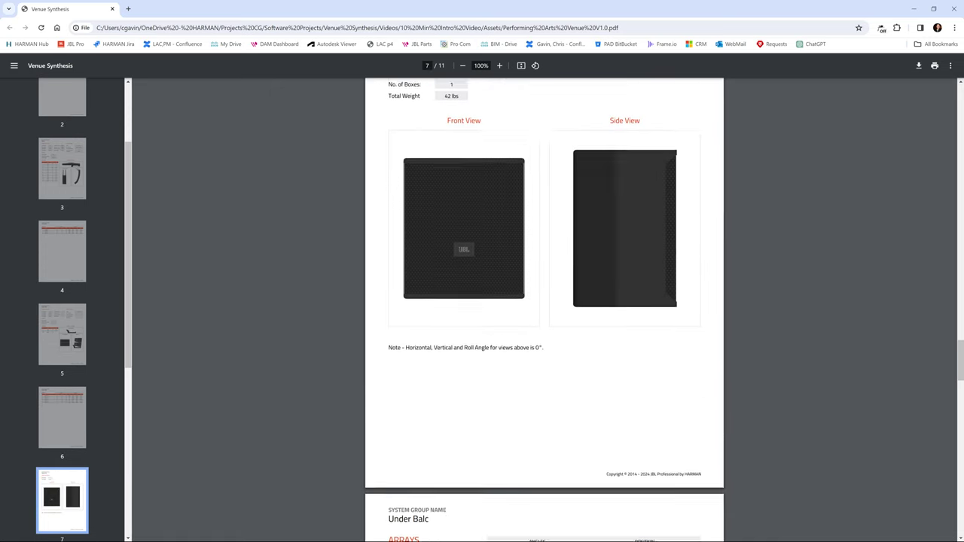
pyautogui.scroll(-12, 544, 309)
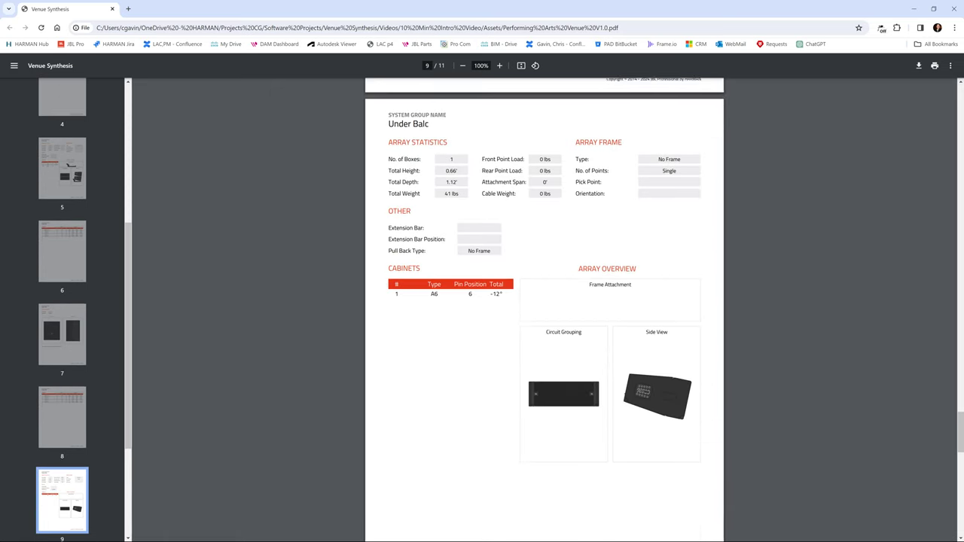
pyautogui.scroll(-10, 544, 309)
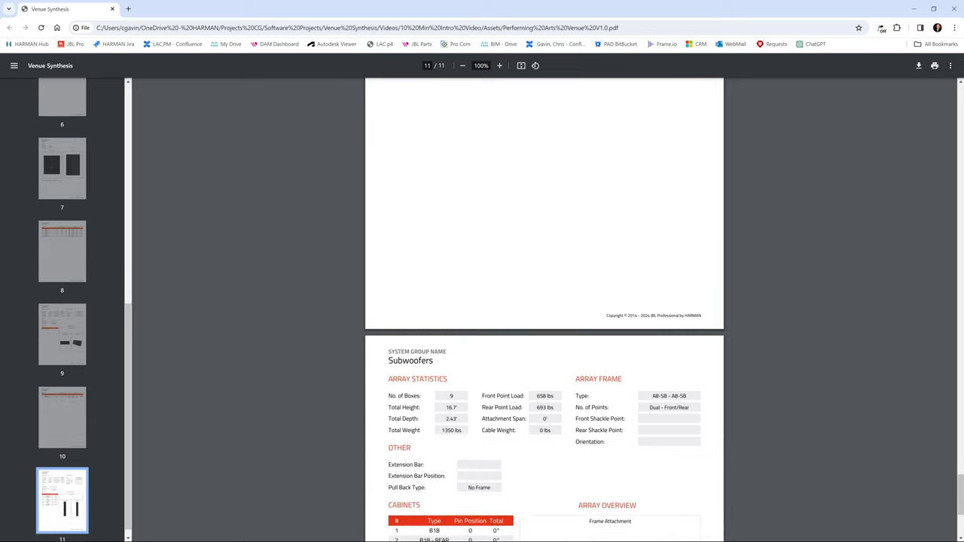
pyautogui.scroll(-3, 544, 309)
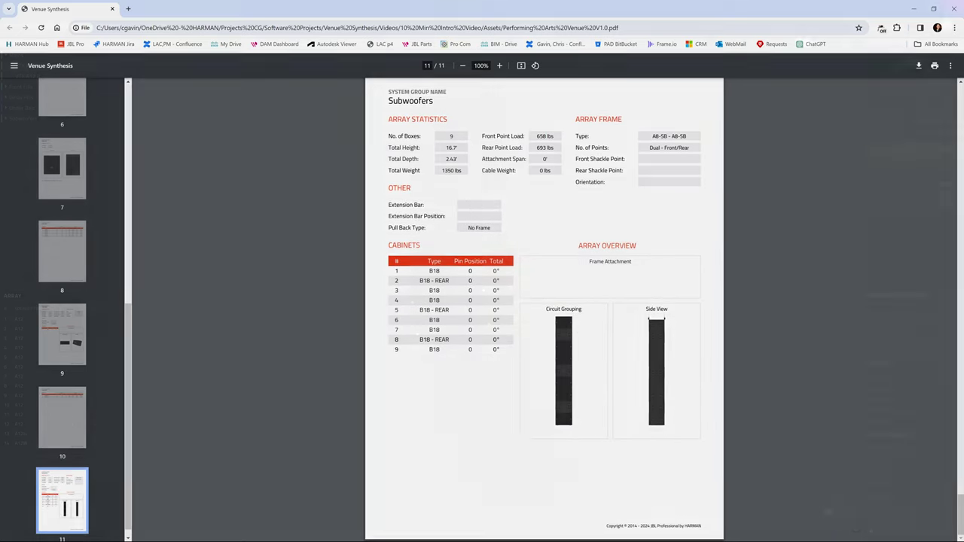